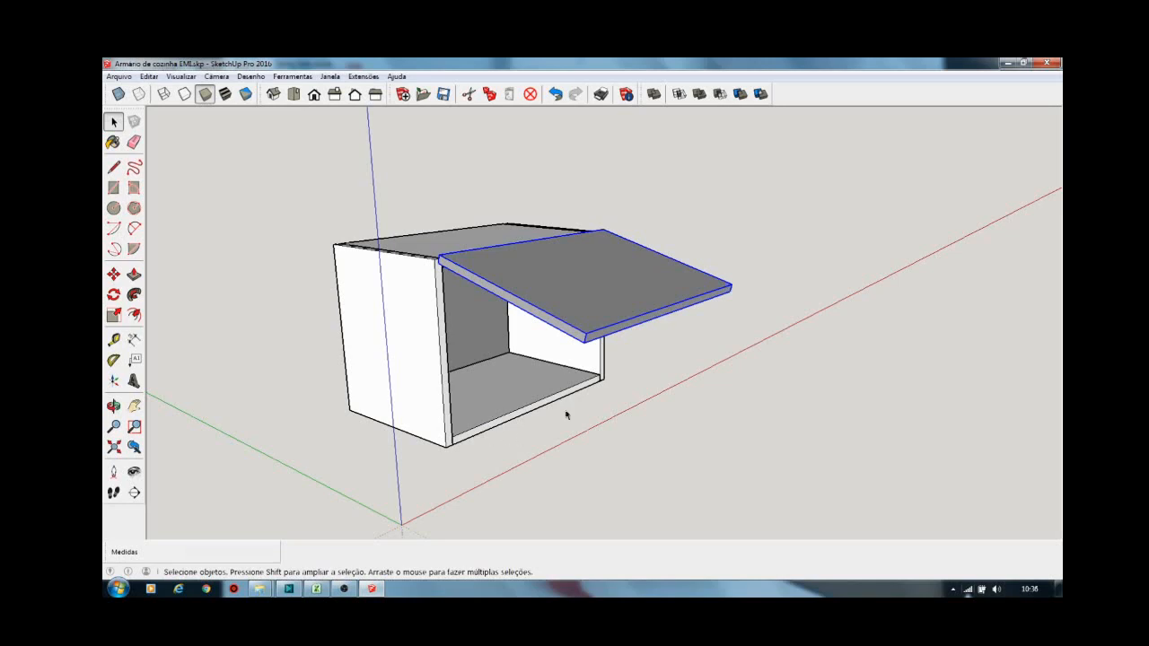
# Examine the cabinet's open flap door from several angles and look inside its group at the panel geometry
pyautogui.moveTo(611, 415); pyautogui.dragTo(449, 449, button='middle')
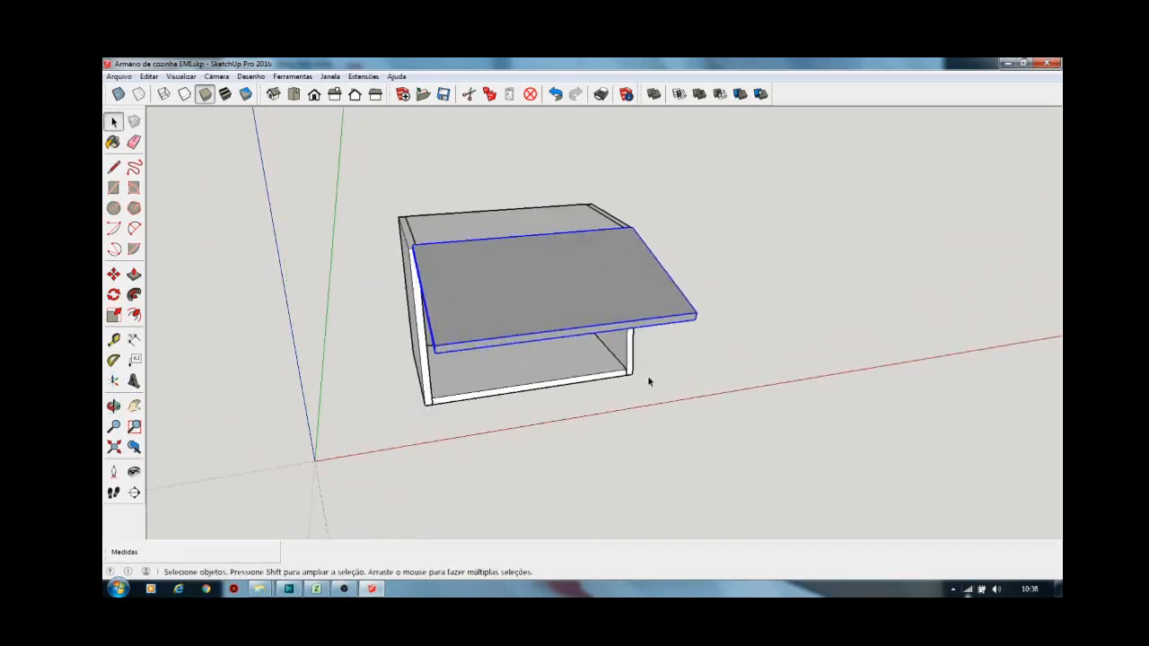
pyautogui.moveTo(679, 361); pyautogui.dragTo(816, 351, button='middle')
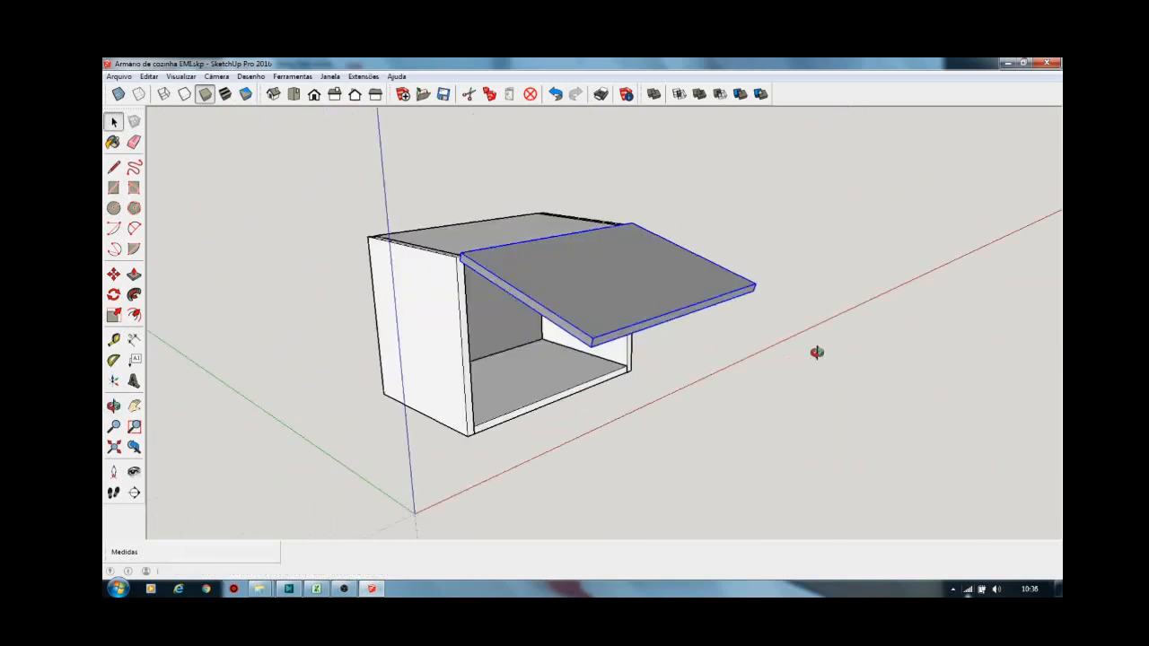
pyautogui.doubleClick(630, 294)
pyautogui.click(630, 292)
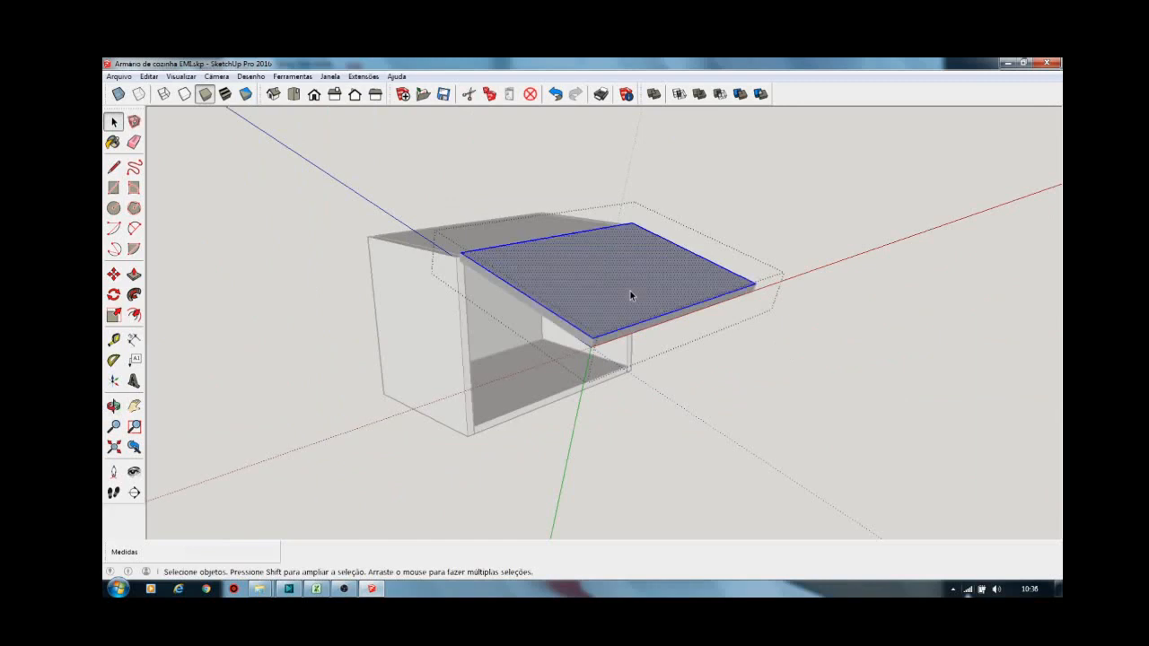
pyautogui.tripleClick(629, 293)
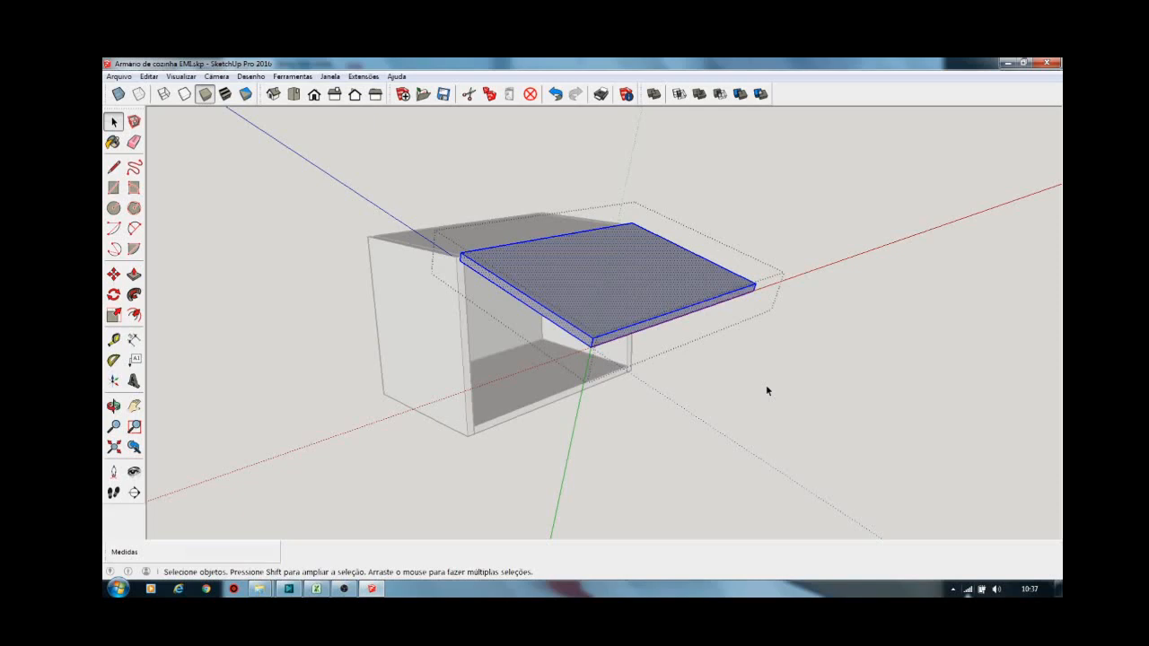
pyautogui.moveTo(784, 353); pyautogui.dragTo(494, 388, button='middle')
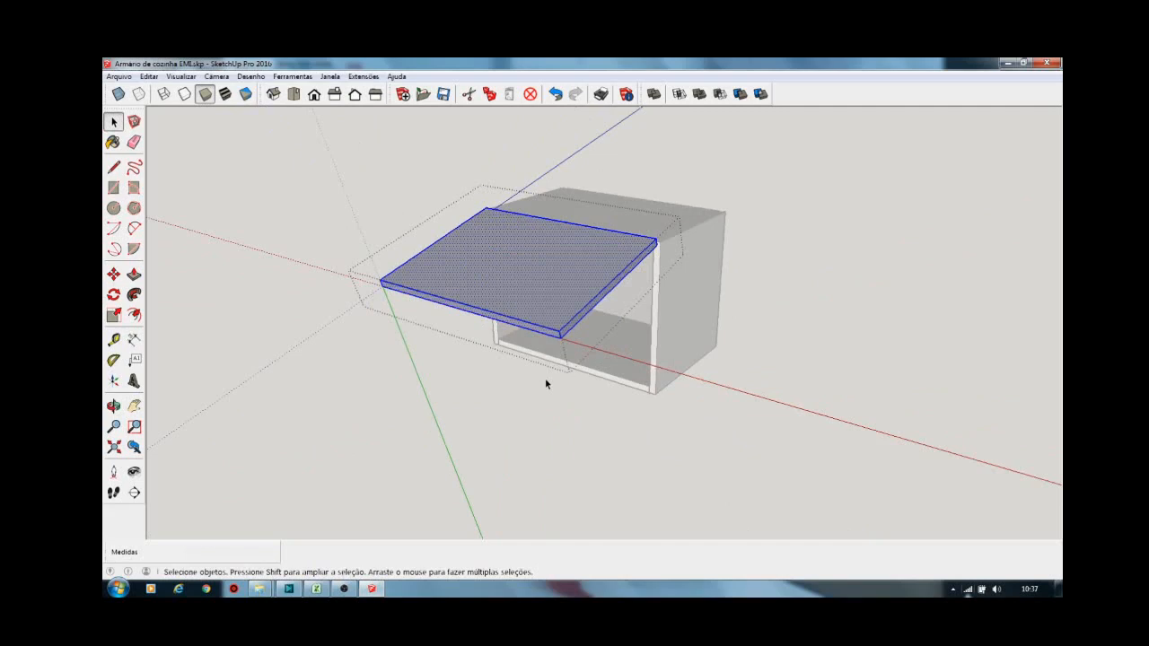
pyautogui.click(659, 400)
pyautogui.moveTo(659, 401)
pyautogui.mouseDown(button='middle')
pyautogui.moveTo(767, 410)
pyautogui.moveTo(500, 450)
pyautogui.mouseUp(button='middle')
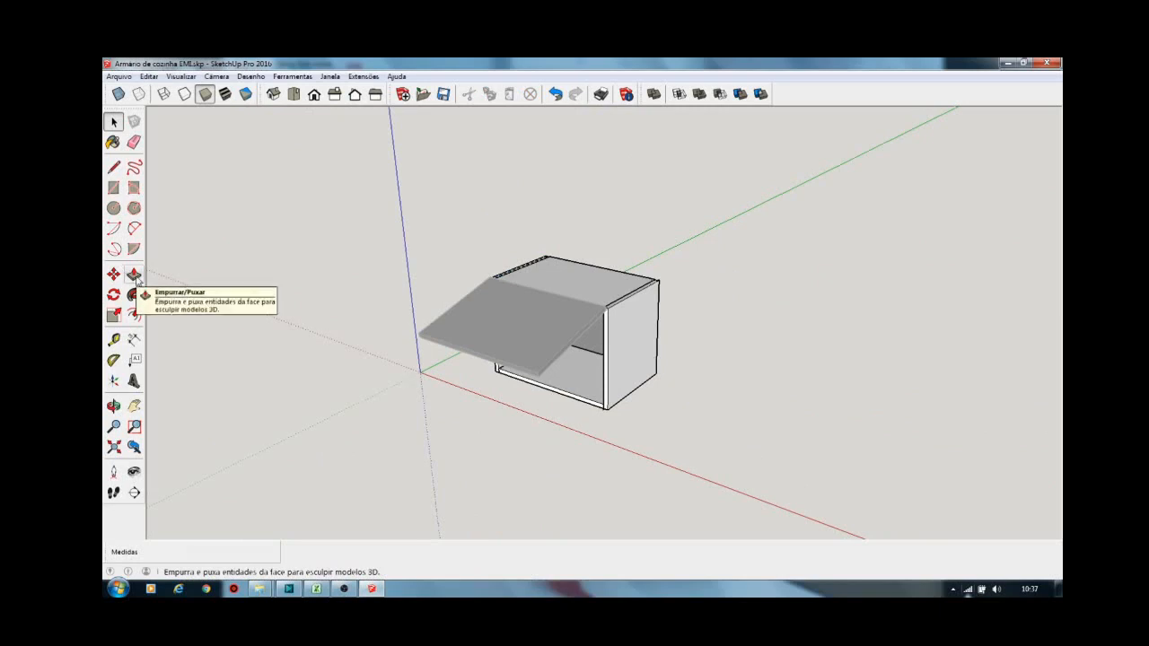
# Draw a 514 × 350 mm rectangle on the ground beside the cabinet
pyautogui.click(113, 187)
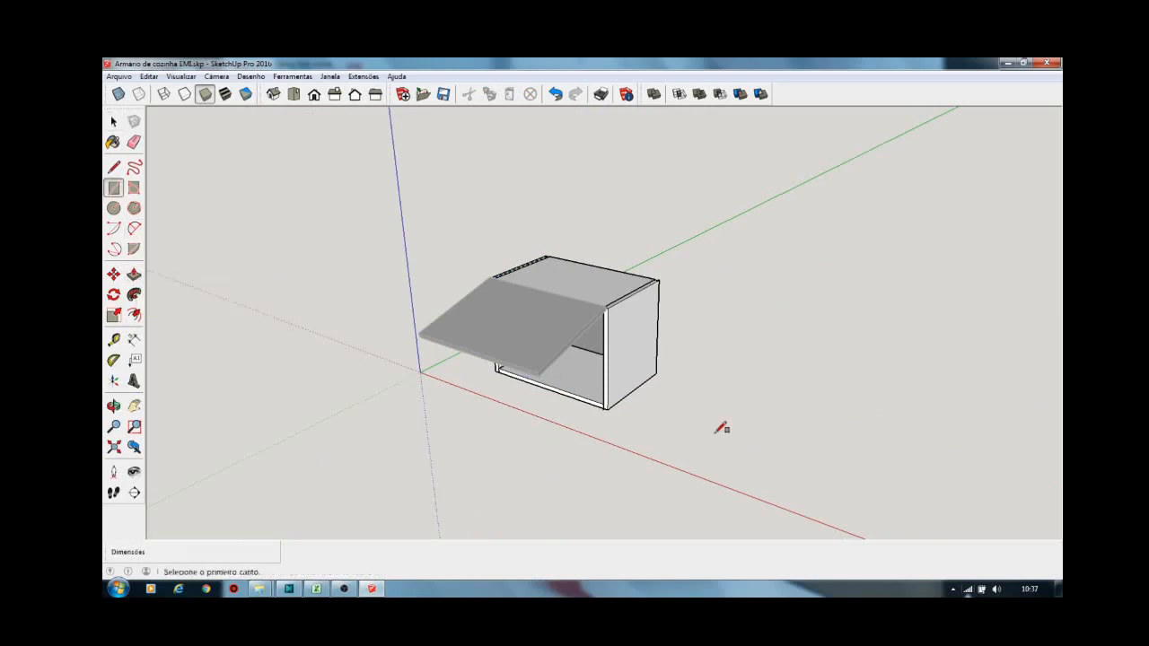
pyautogui.click(652, 442)
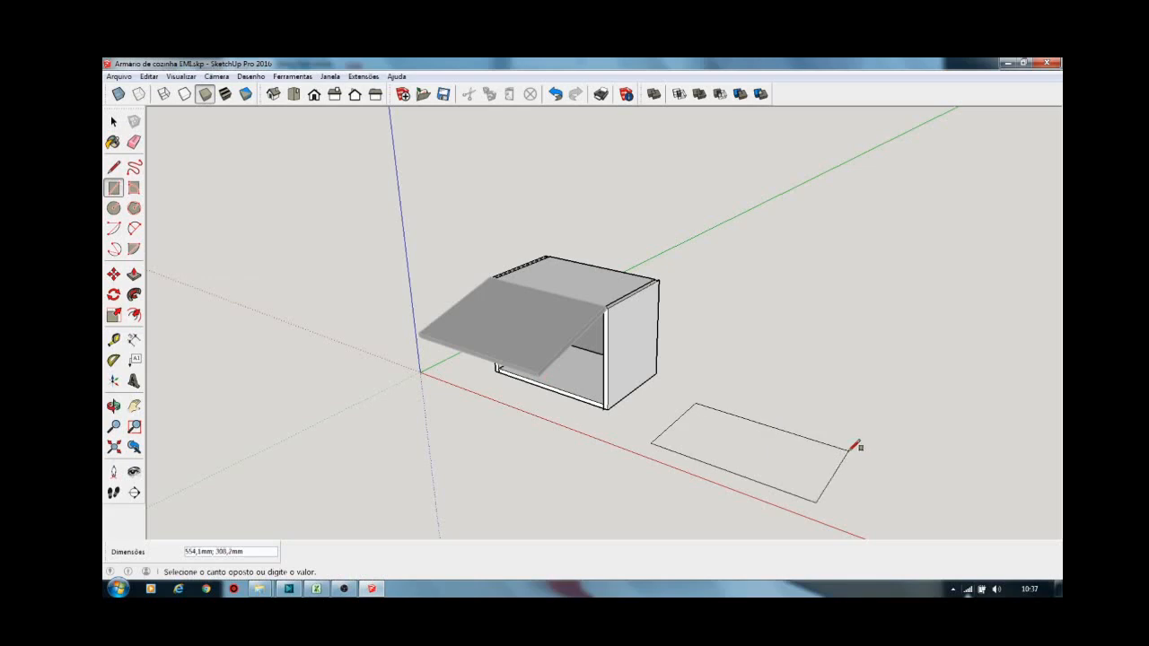
pyautogui.write('514; 350')
pyautogui.press('Return')
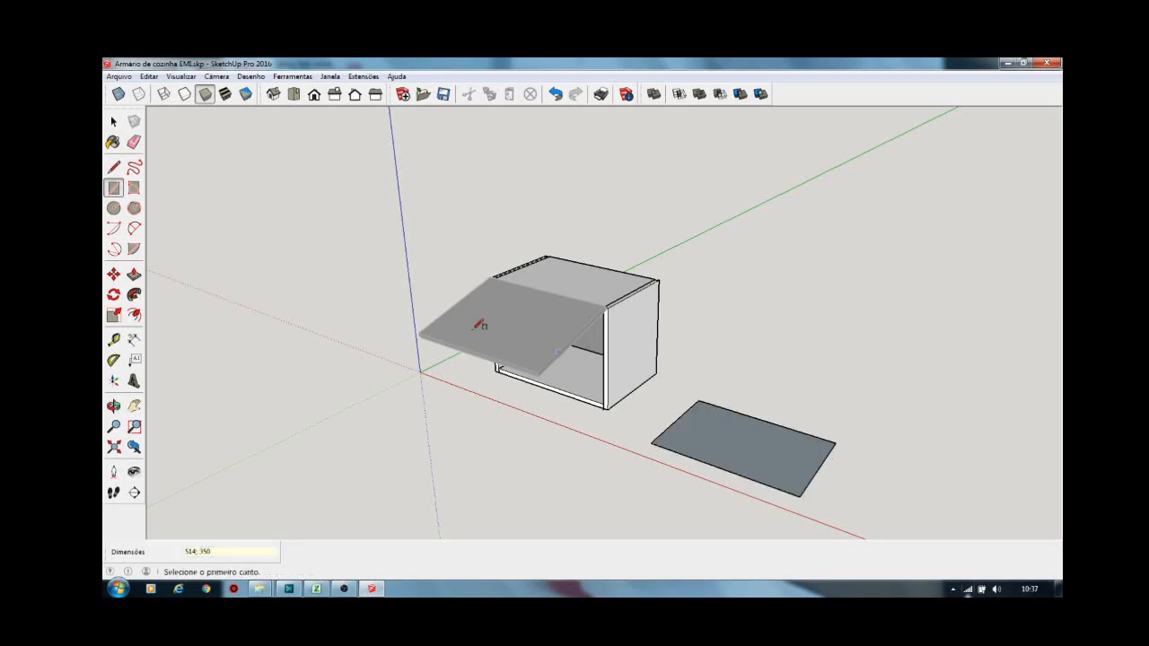
# Push/Pull the new rectangle upward 18 mm into a panel
pyautogui.scroll(3, 793, 484)
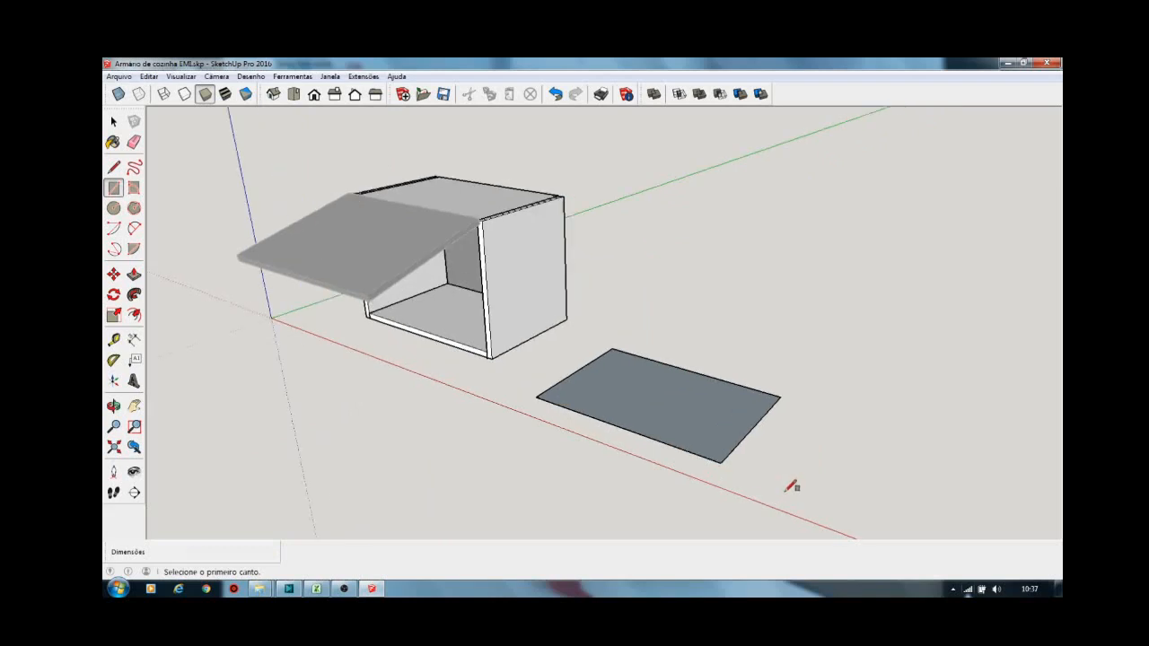
pyautogui.scroll(1, 791, 485)
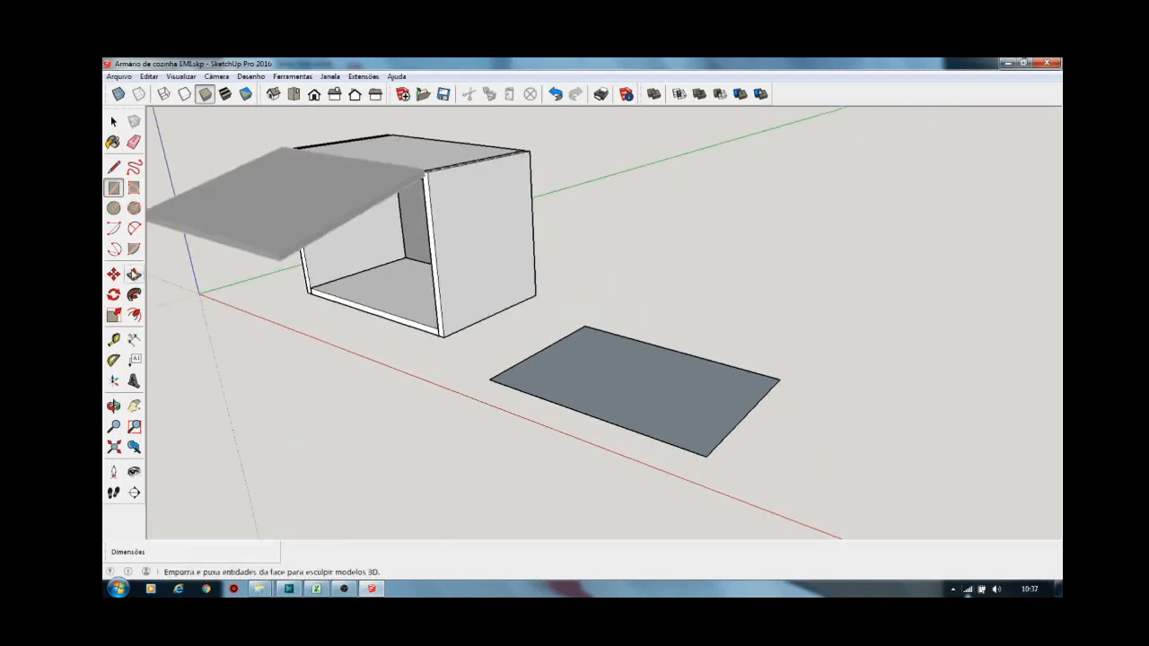
pyautogui.press('p')
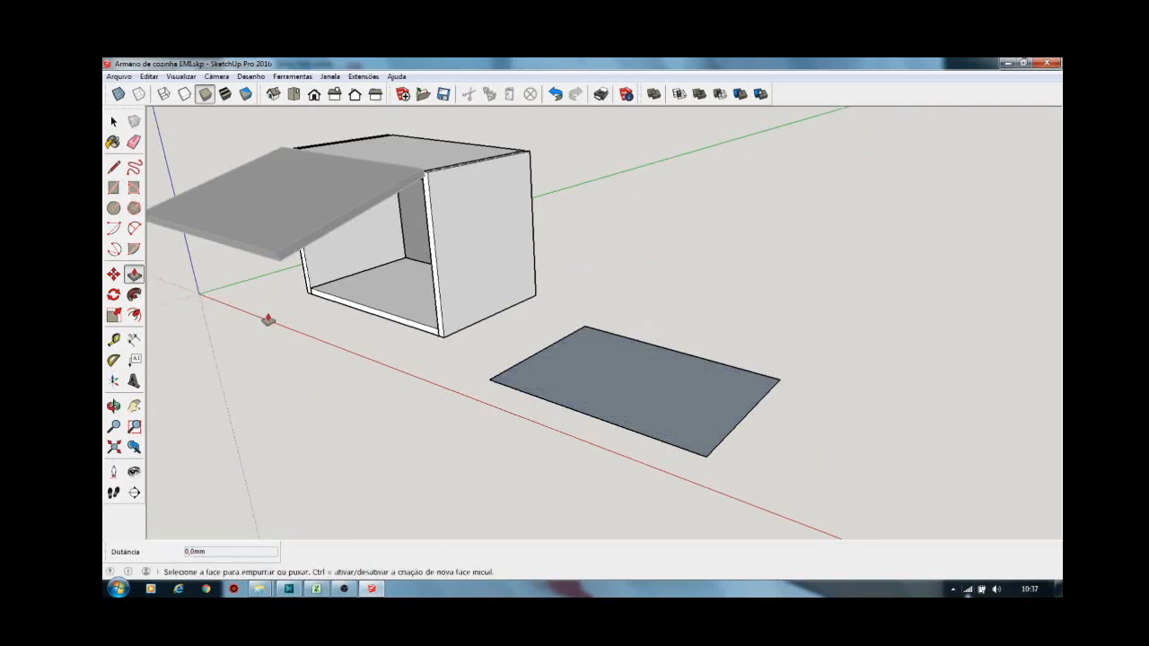
pyautogui.click(585, 391)
pyautogui.write('18')
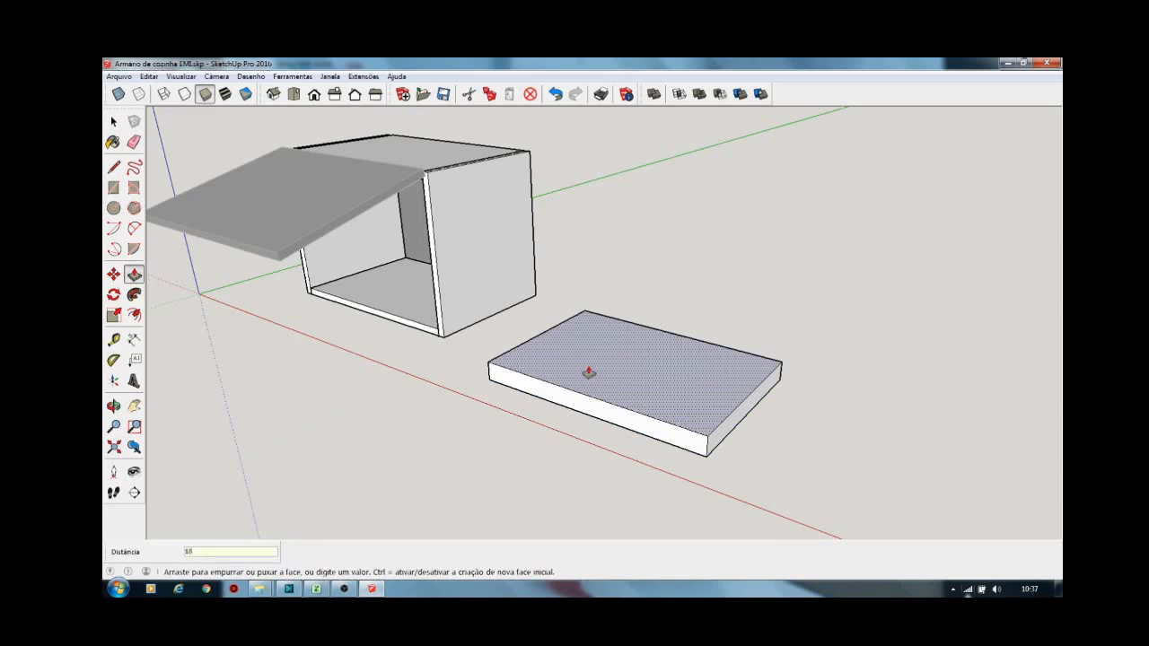
pyautogui.press('Return')
# Select all geometry of the new panel and make it a group
pyautogui.press('space')
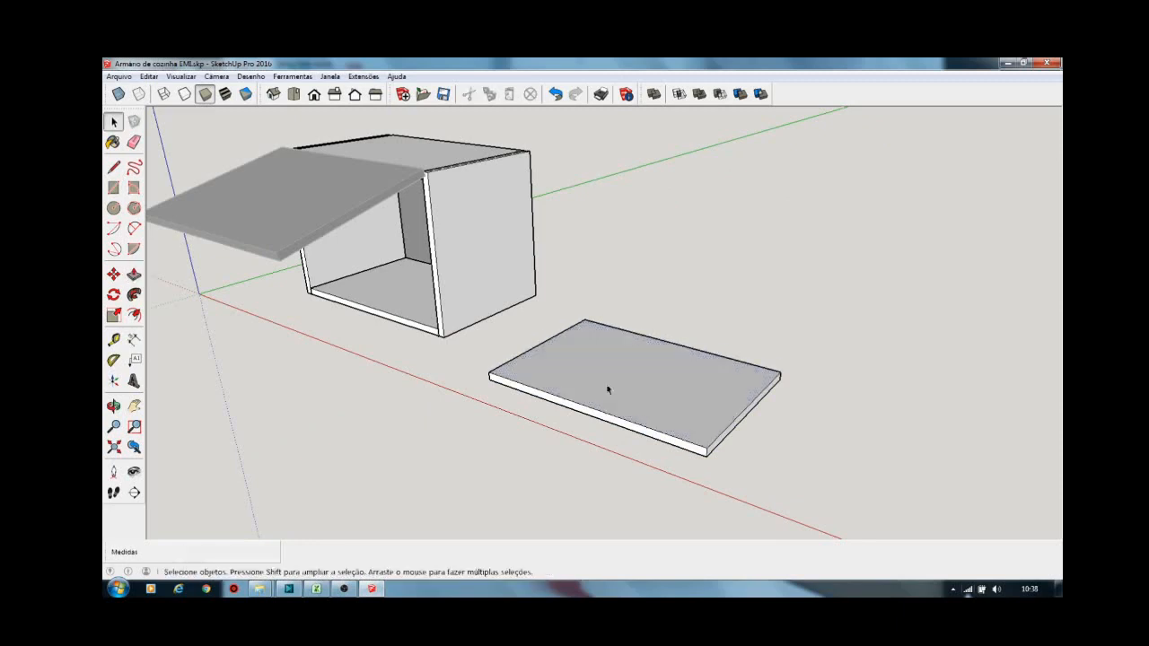
pyautogui.tripleClick(606, 383)
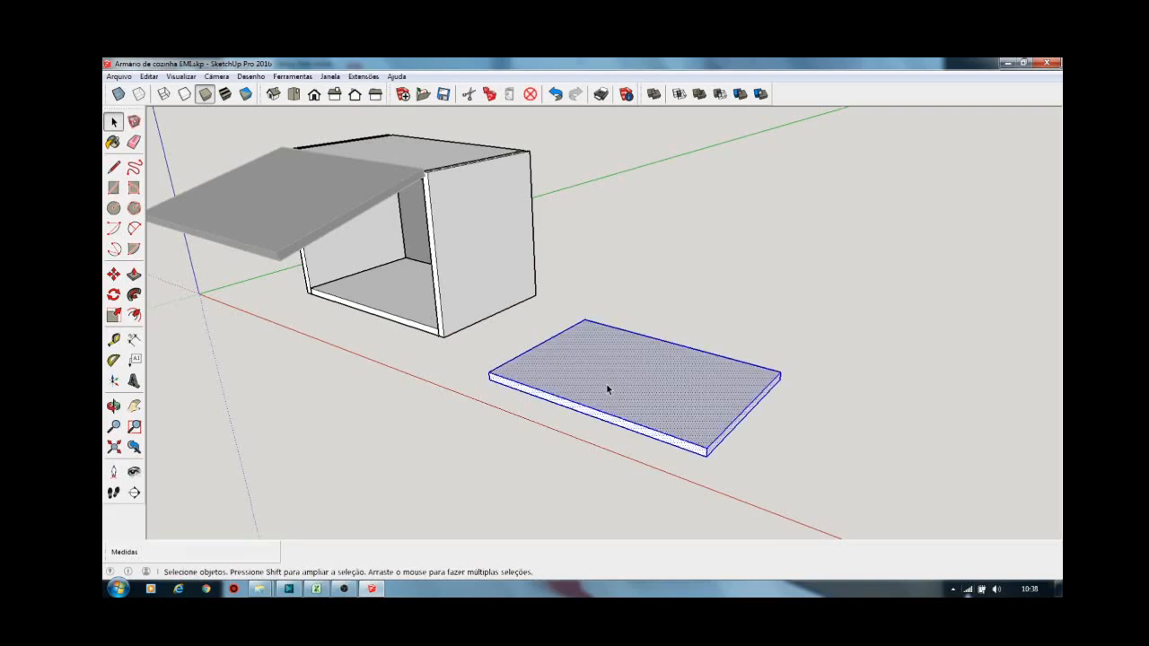
pyautogui.rightClick(605, 384)
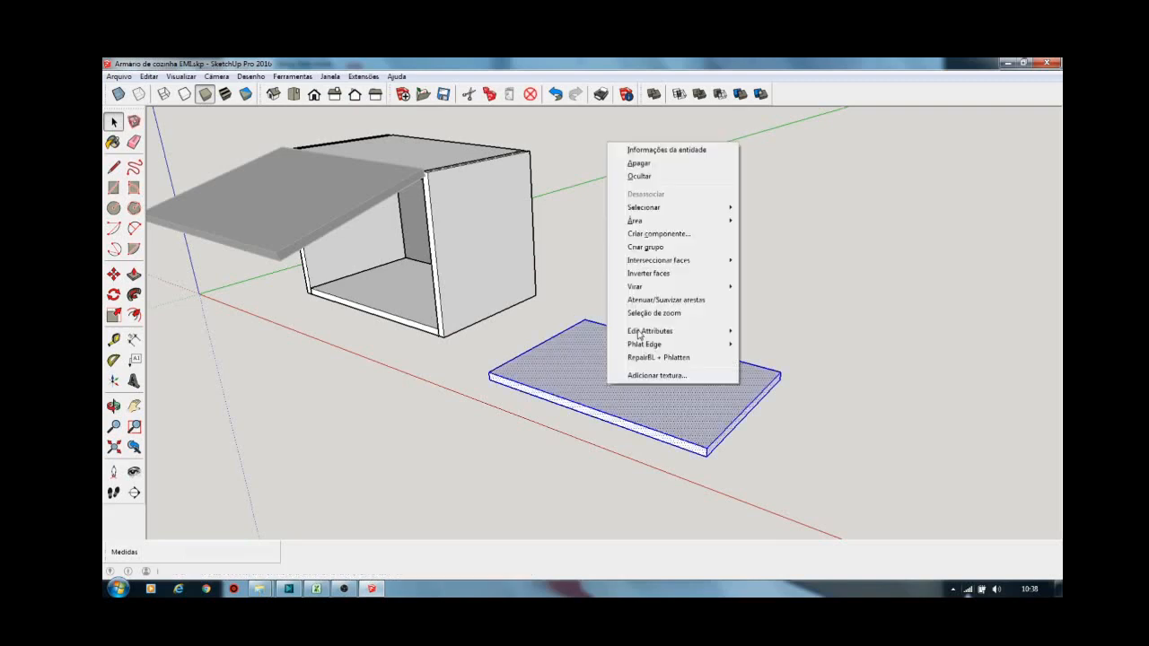
pyautogui.click(658, 248)
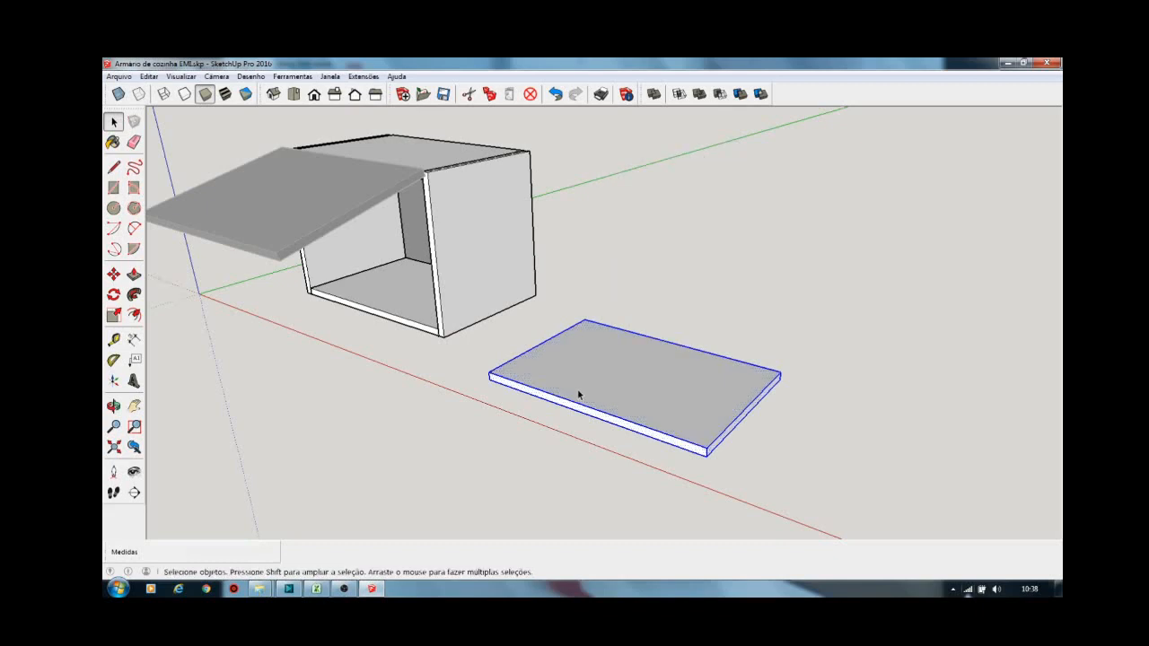
# Inspect the cabinet's back panel and how it sits between the side panels
pyautogui.moveTo(580, 395); pyautogui.dragTo(584, 434, button='middle')
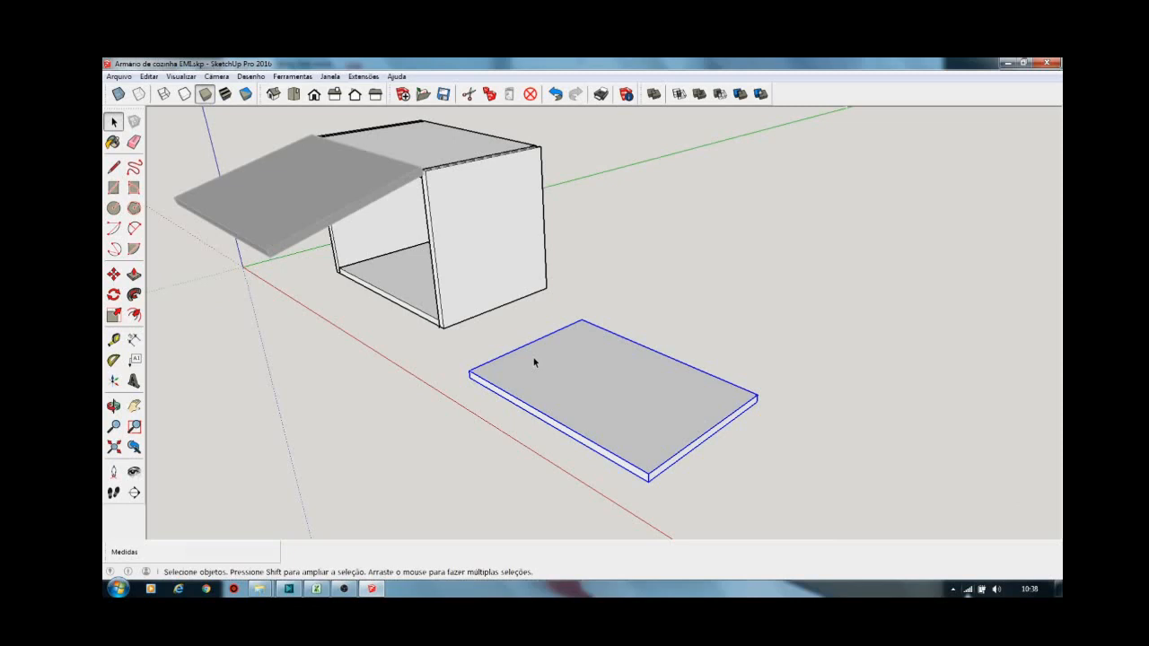
pyautogui.moveTo(632, 338); pyautogui.dragTo(333, 385, button='middle')
pyautogui.scroll(-2, 322, 388)
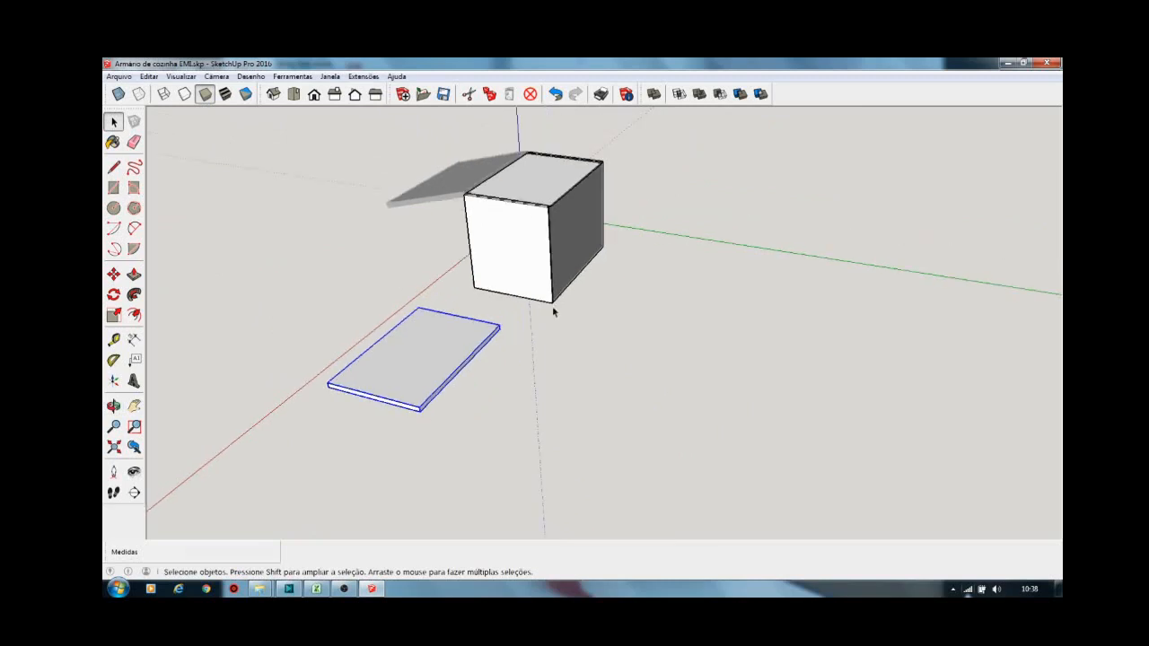
pyautogui.doubleClick(576, 232)
pyautogui.scroll(2, 576, 231)
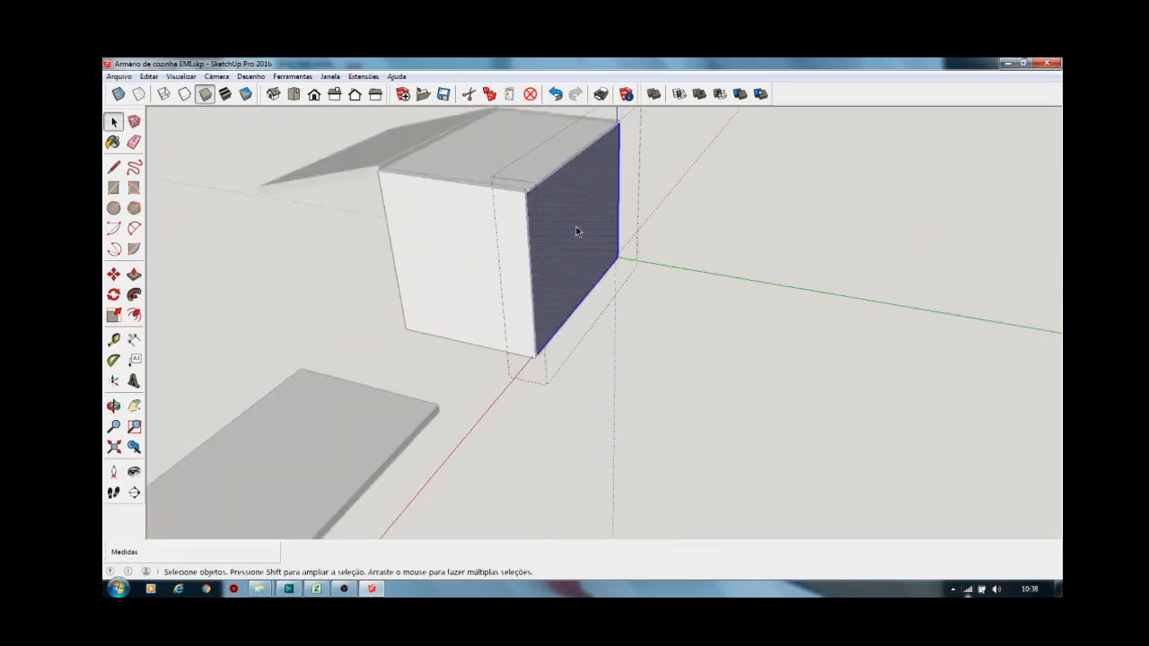
pyautogui.scroll(1, 576, 232)
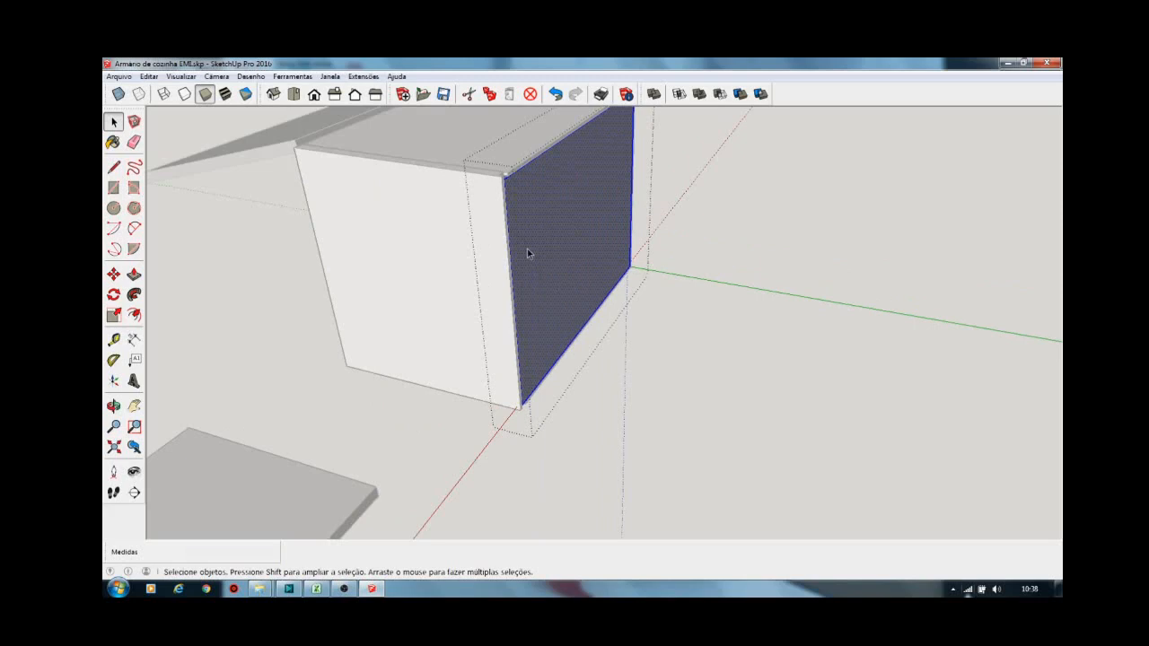
pyautogui.click(285, 280)
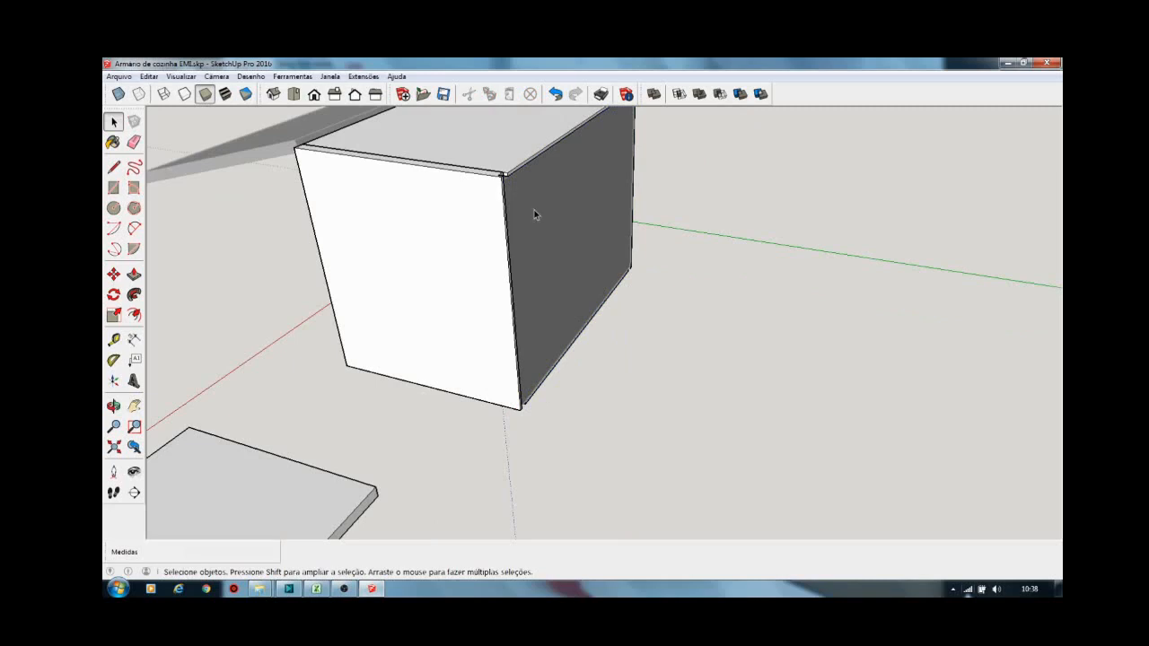
# Move the back panel about 244 mm out behind the cabinet
pyautogui.press('m')
pyautogui.click(546, 272)
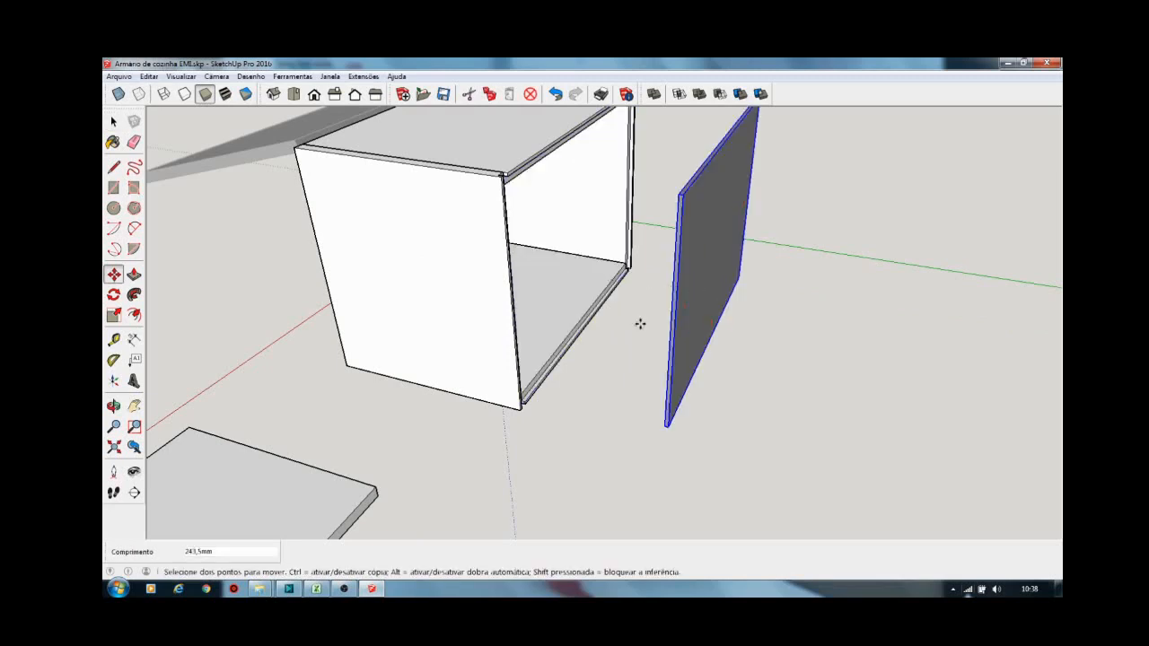
pyautogui.scroll(2, 538, 411)
pyautogui.press('space')
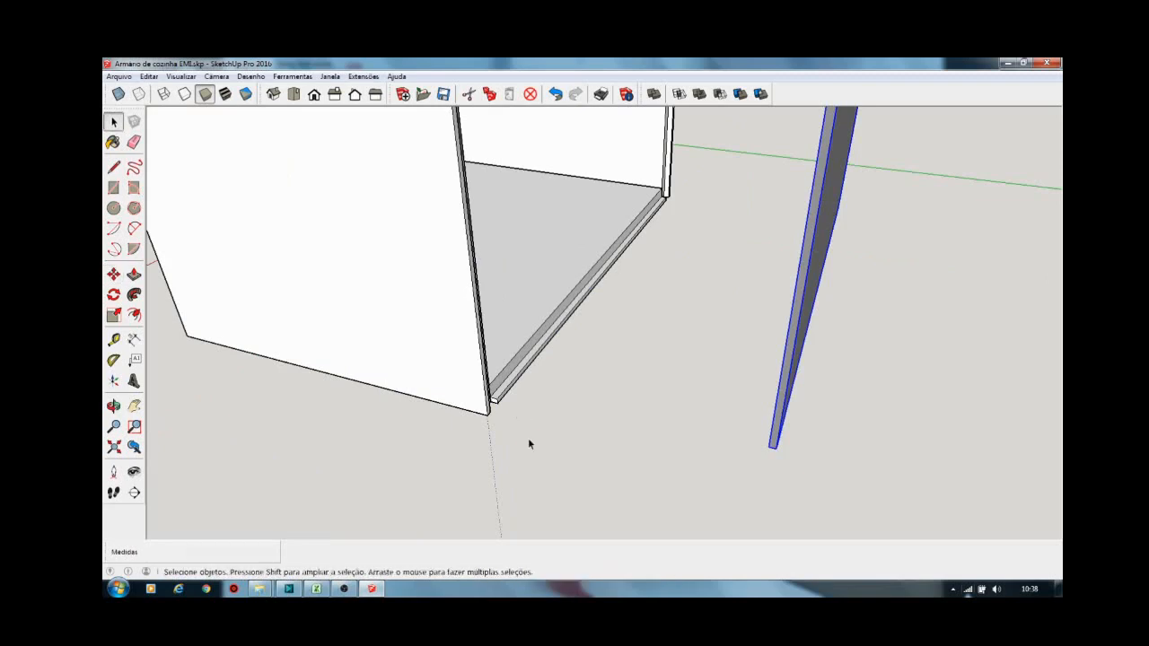
# Examine the back-panel groove along the rear edge of the cabinet's base panel
pyautogui.moveTo(528, 438); pyautogui.dragTo(476, 380, button='middle')
pyautogui.scroll(2, 468, 344)
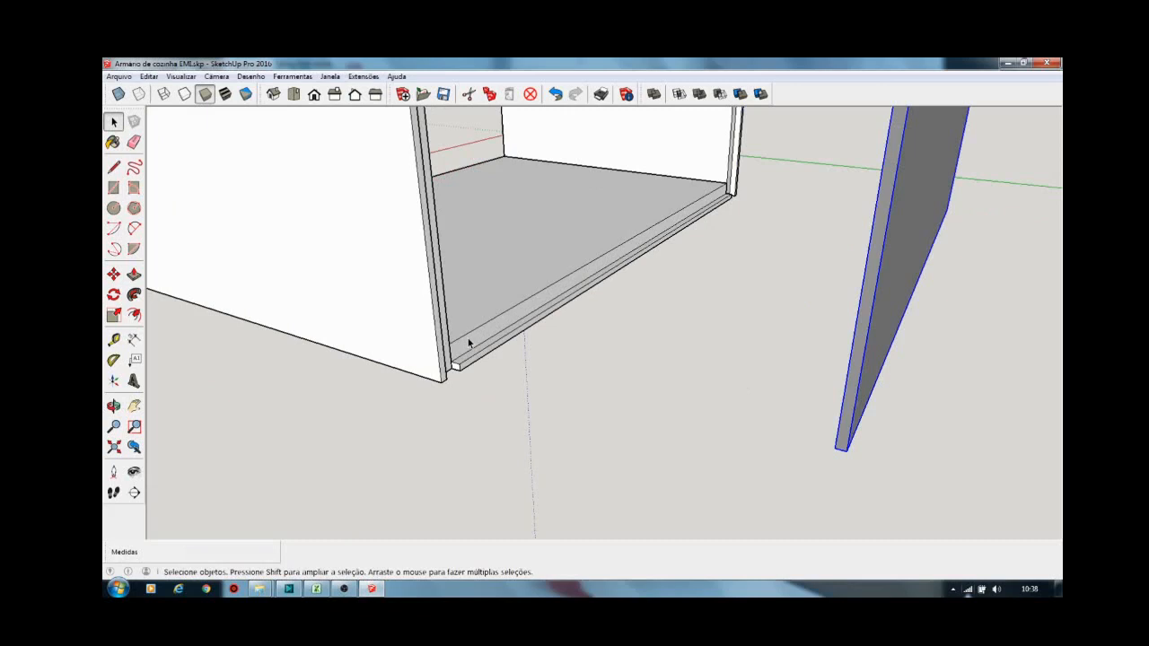
pyautogui.scroll(1, 468, 344)
pyautogui.click(477, 308)
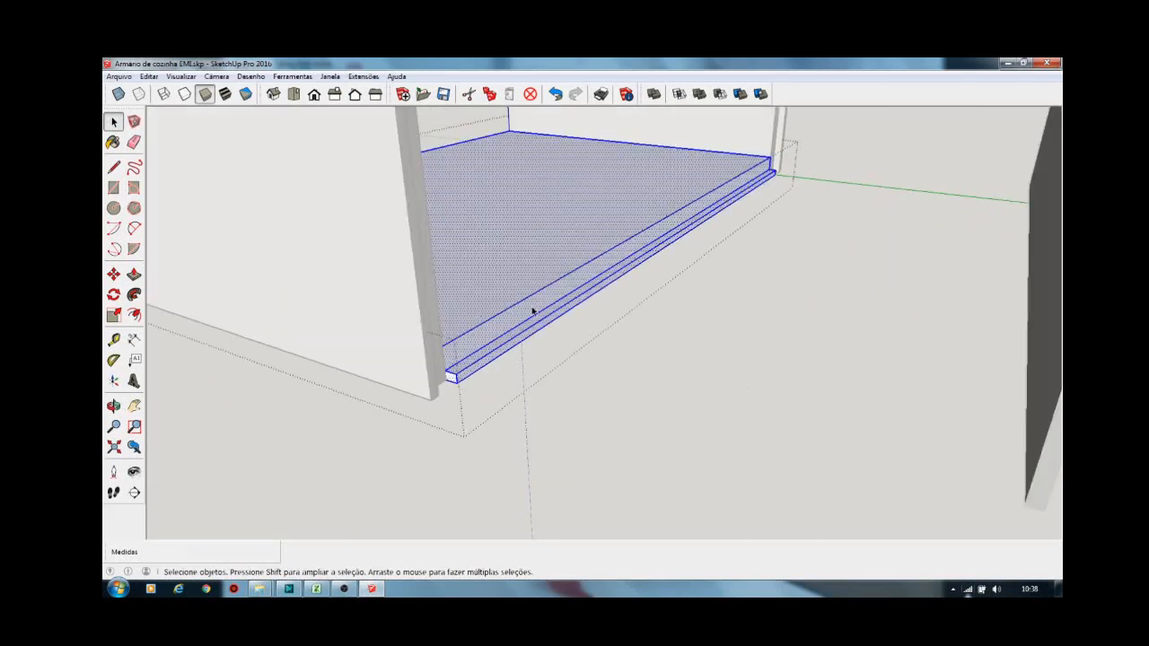
pyautogui.click(634, 382)
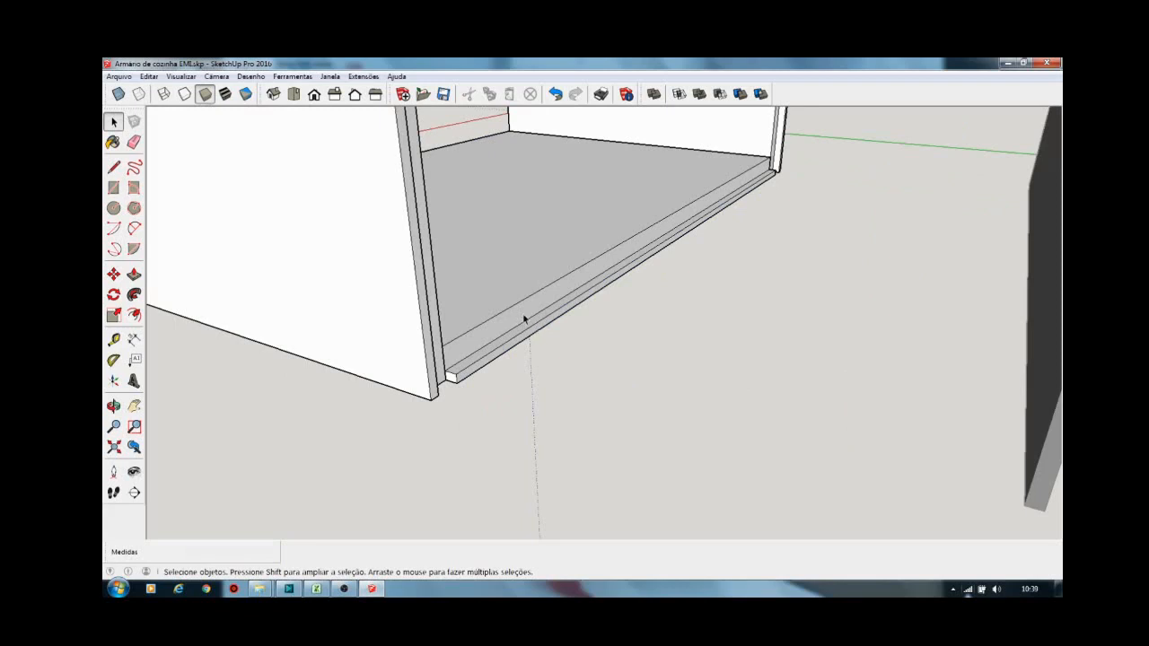
pyautogui.moveTo(525, 351); pyautogui.dragTo(583, 296, button='middle')
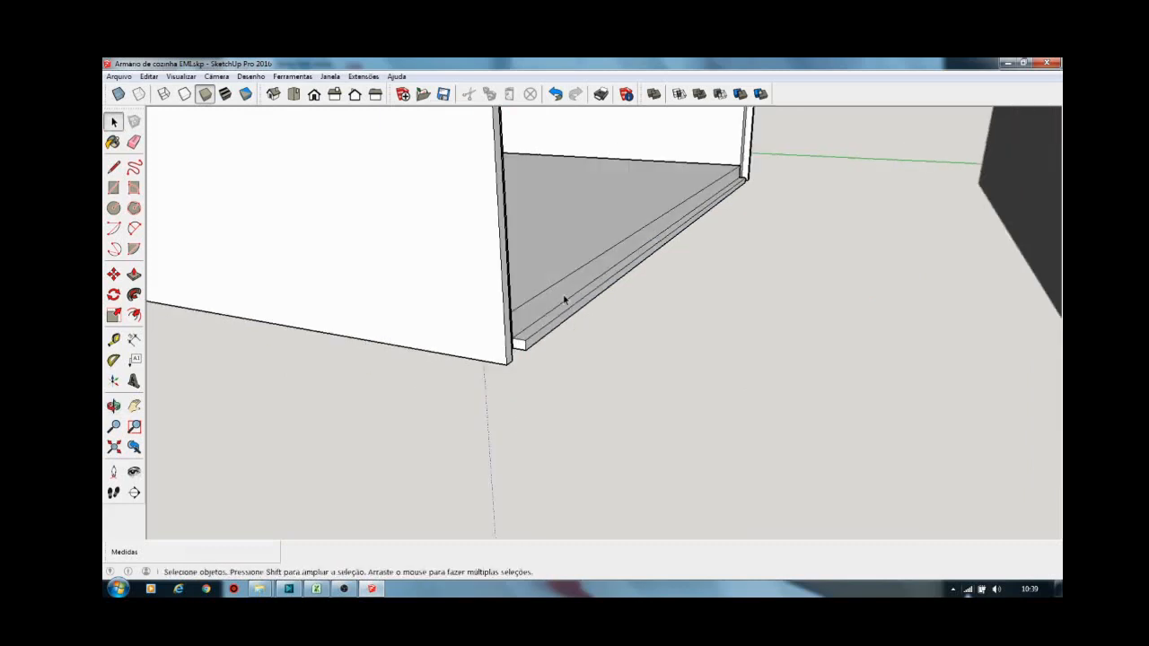
pyautogui.scroll(-2, 571, 318)
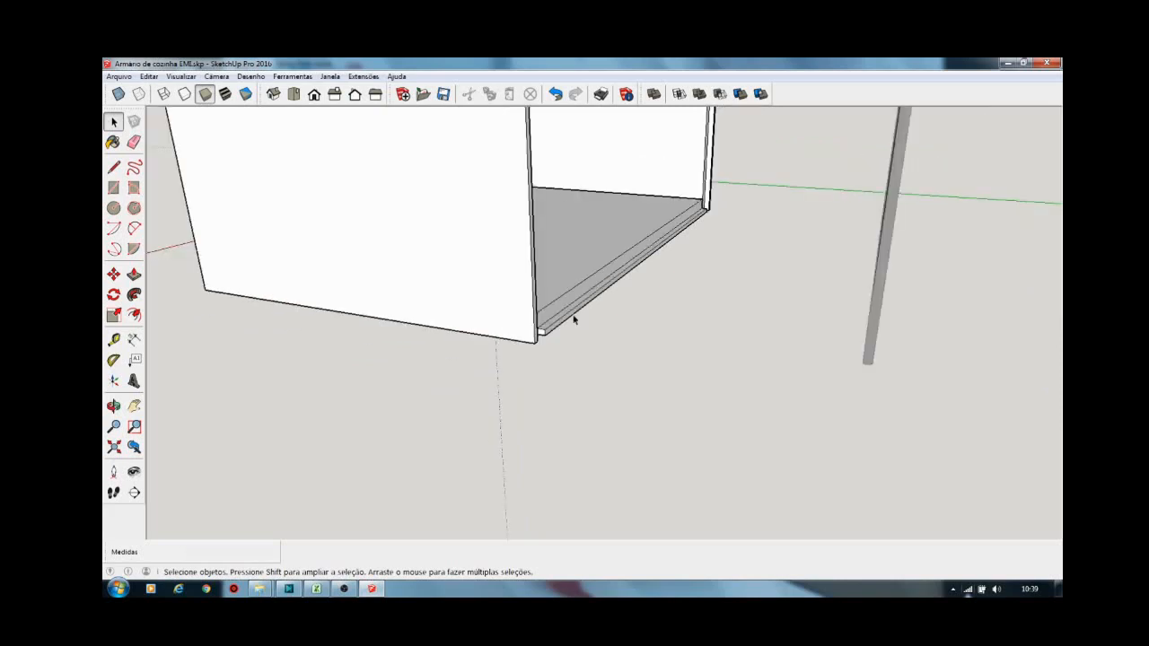
# Undo the move of the back panel
pyautogui.hotkey('ctrl', 'z')
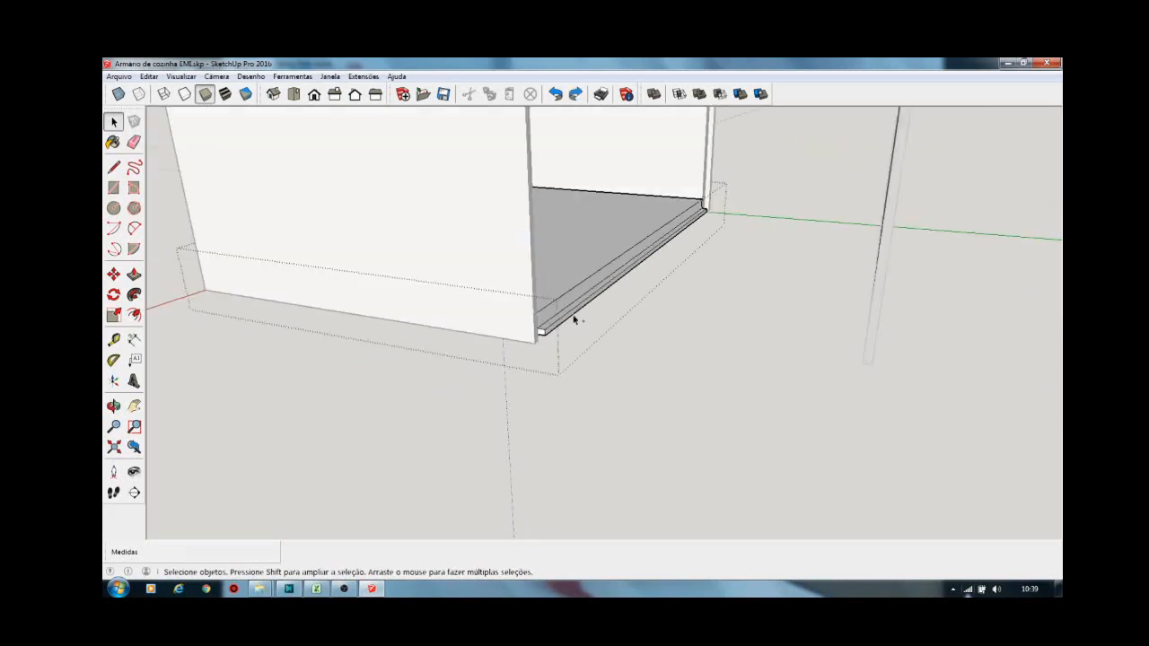
pyautogui.hotkey('ctrl', 'z')
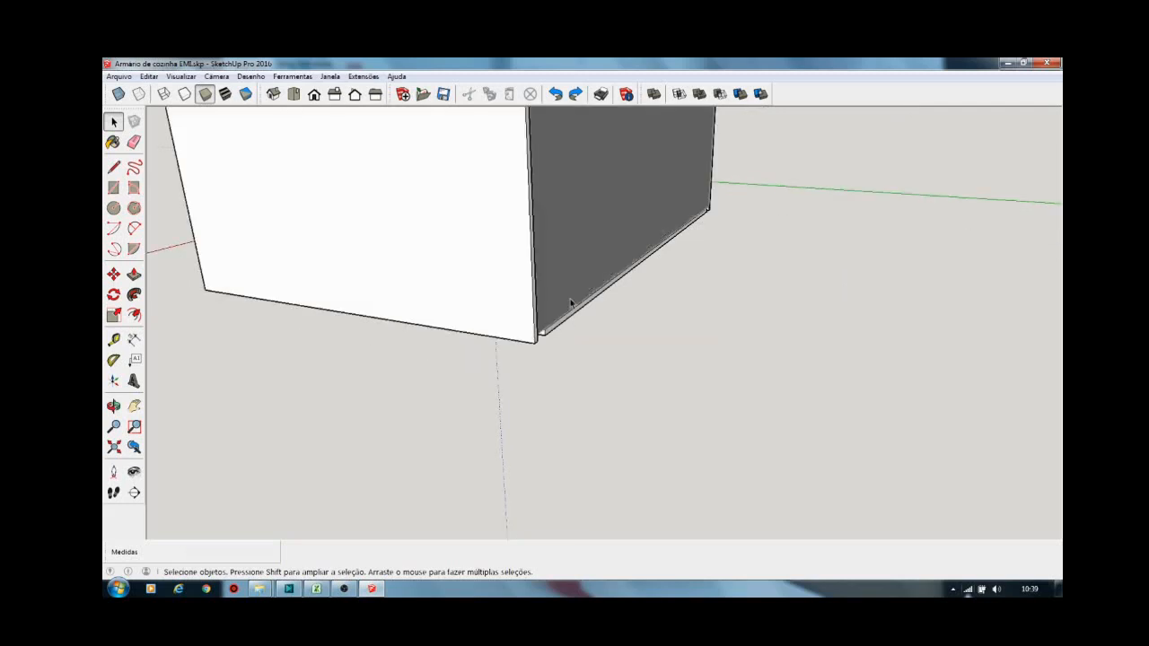
# Open the new panel's group for editing and place a guide 5 mm above the bottom edge of its rear long side
pyautogui.moveTo(572, 323); pyautogui.dragTo(607, 303, button='middle')
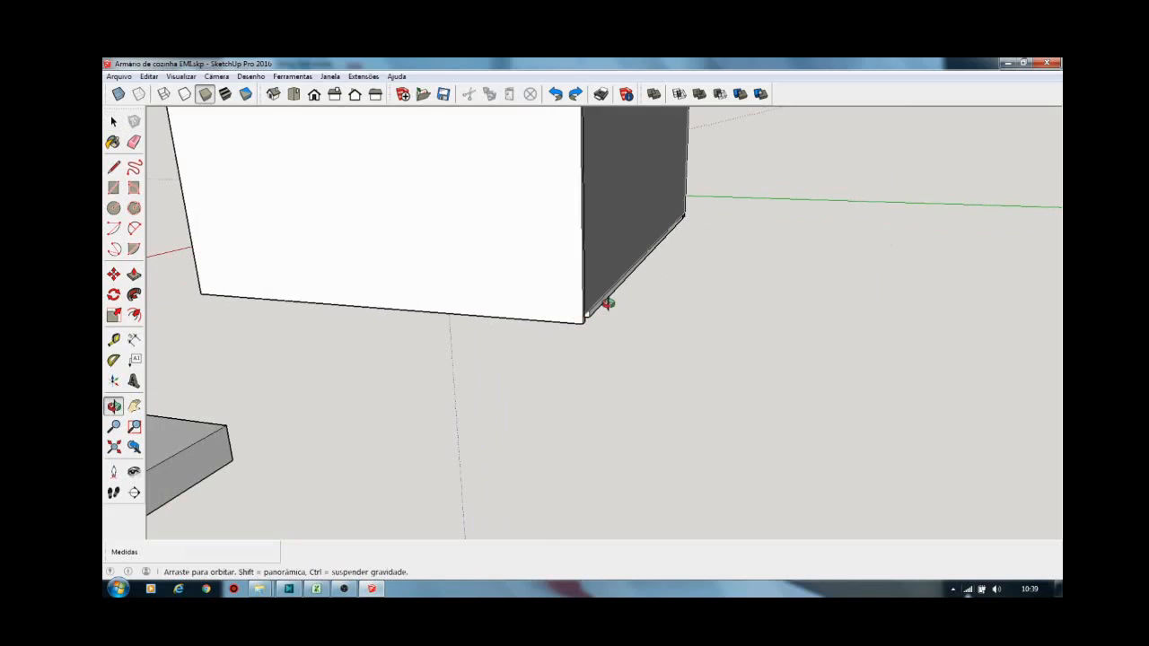
pyautogui.moveTo(608, 303); pyautogui.dragTo(662, 288, button='middle')
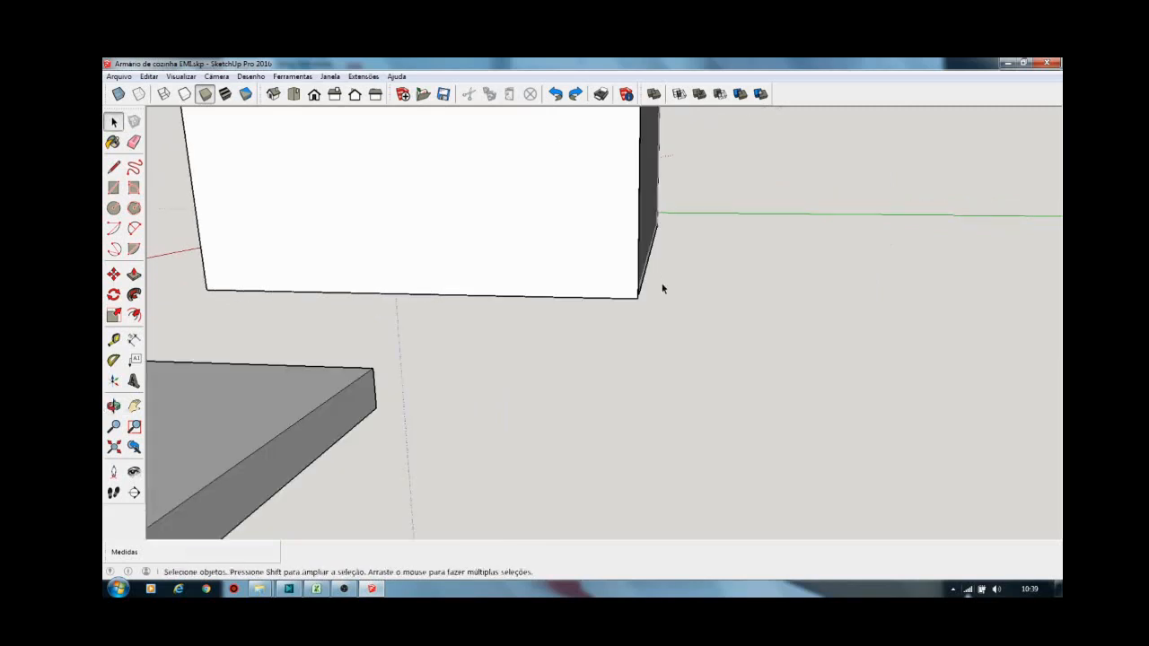
pyautogui.scroll(-3, 759, 220)
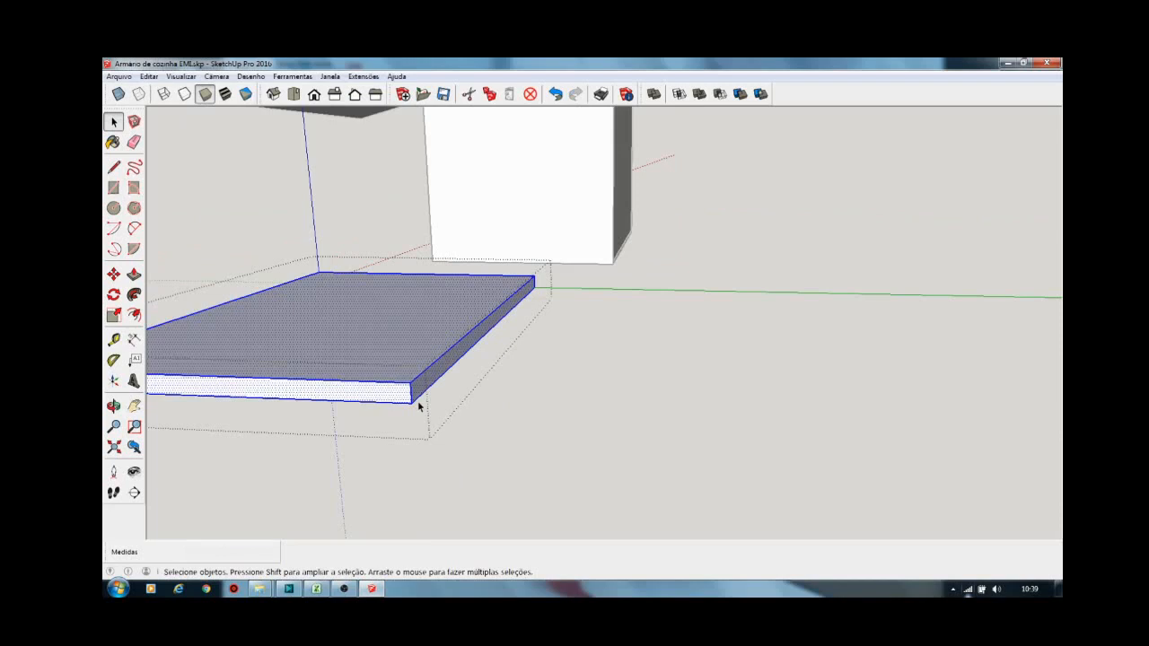
pyautogui.scroll(5, 419, 404)
pyautogui.click(420, 354)
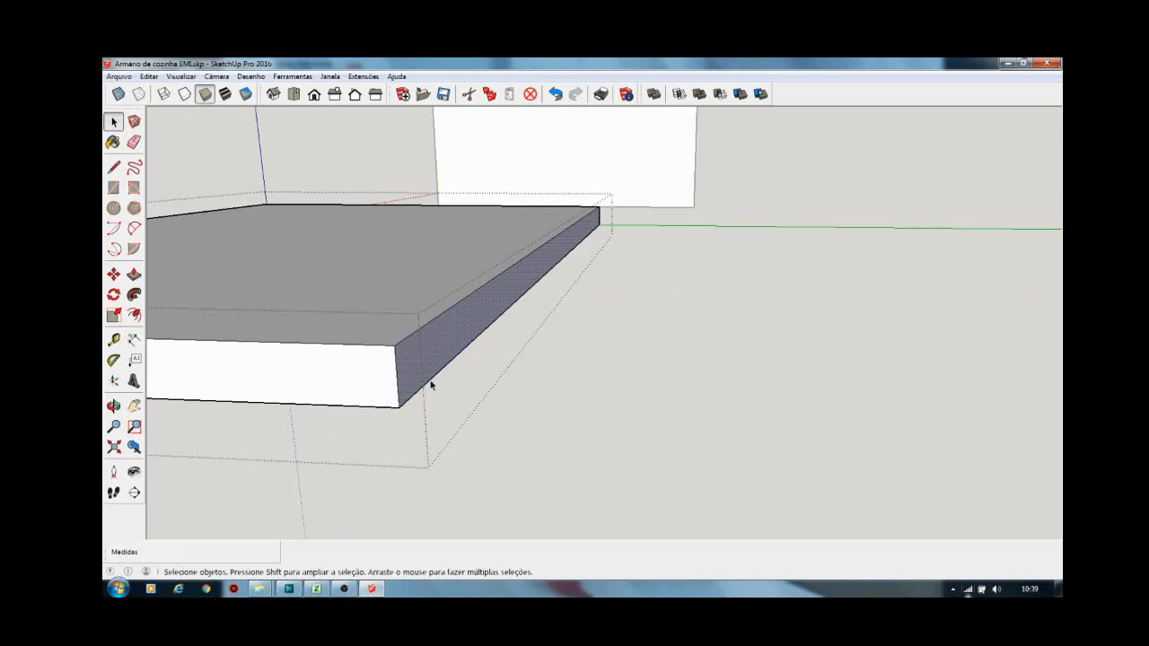
pyautogui.press('t')
pyautogui.click(431, 364)
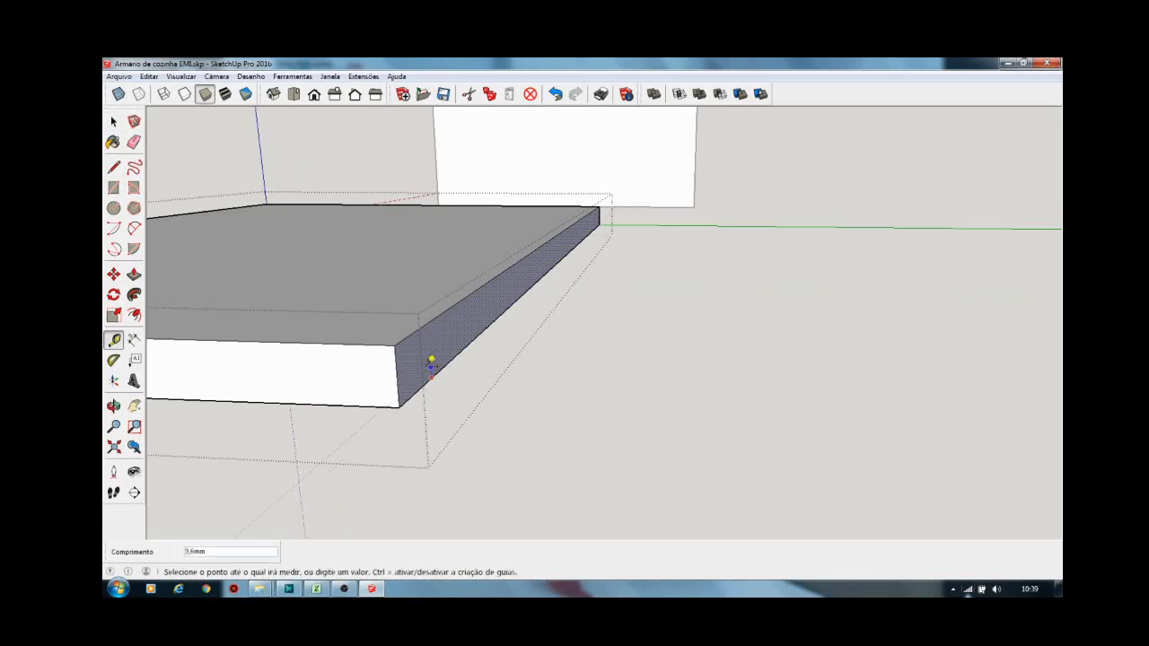
pyautogui.write('5')
pyautogui.press('Return')
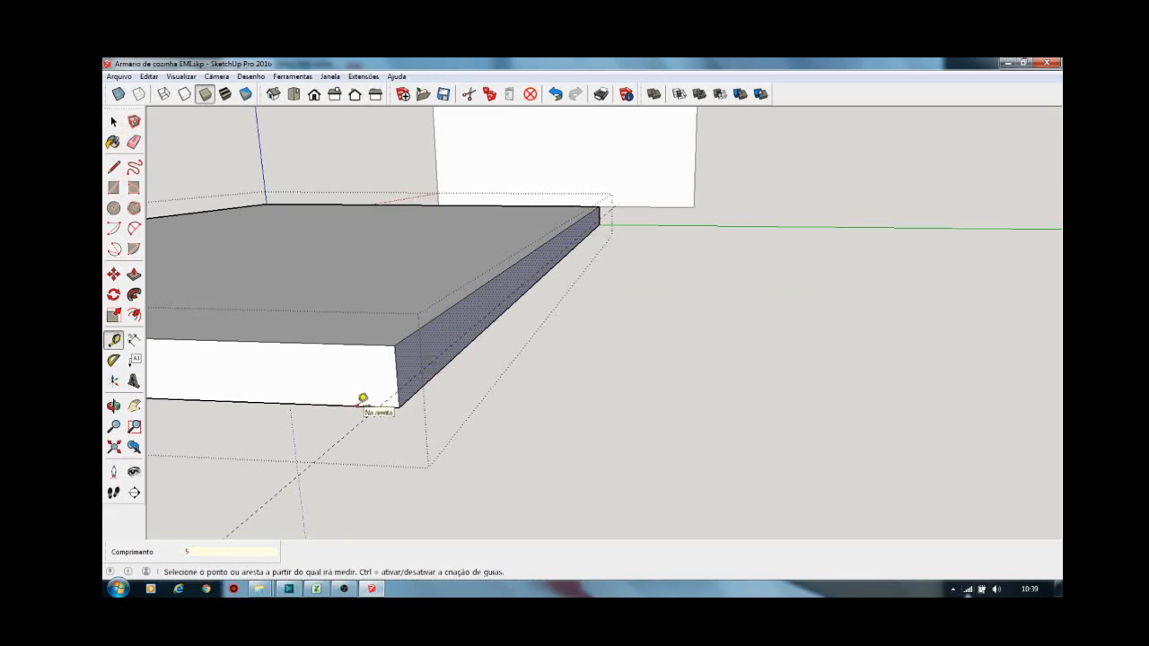
# Place a guide 5 mm above the bottom edge of the panel's white end face
pyautogui.click(363, 398)
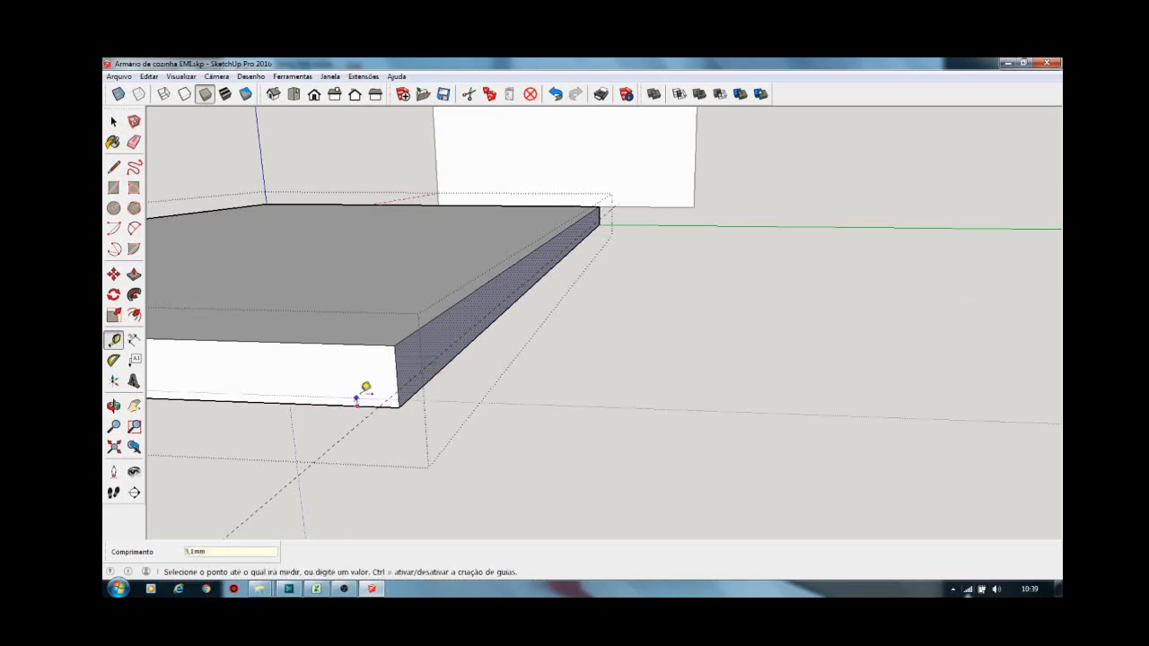
pyautogui.write('5')
pyautogui.press('Return')
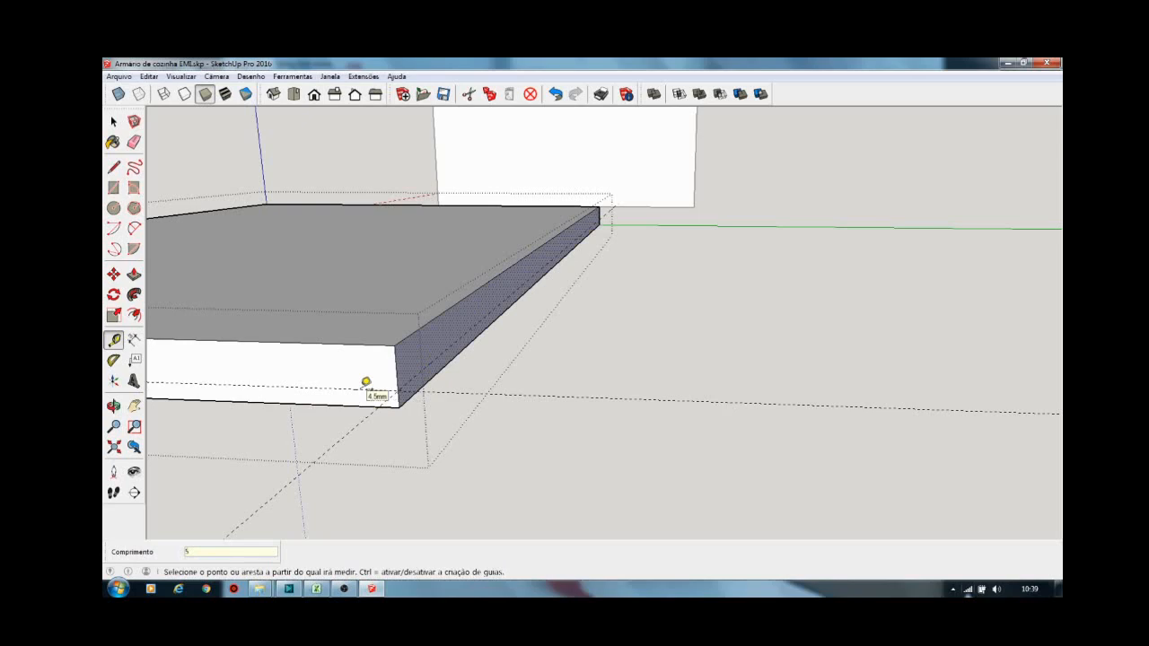
pyautogui.press('space')
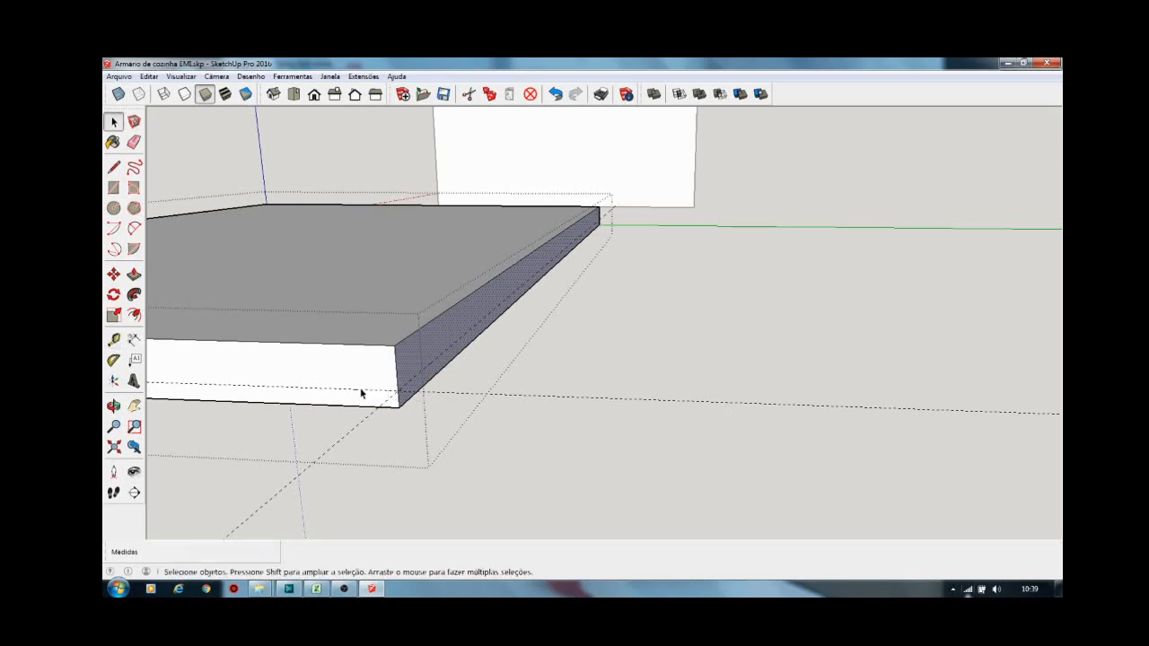
# Place a vertical guide on the end face, 7 mm in from its rear edge
pyautogui.press('t')
pyautogui.scroll(1, 403, 358)
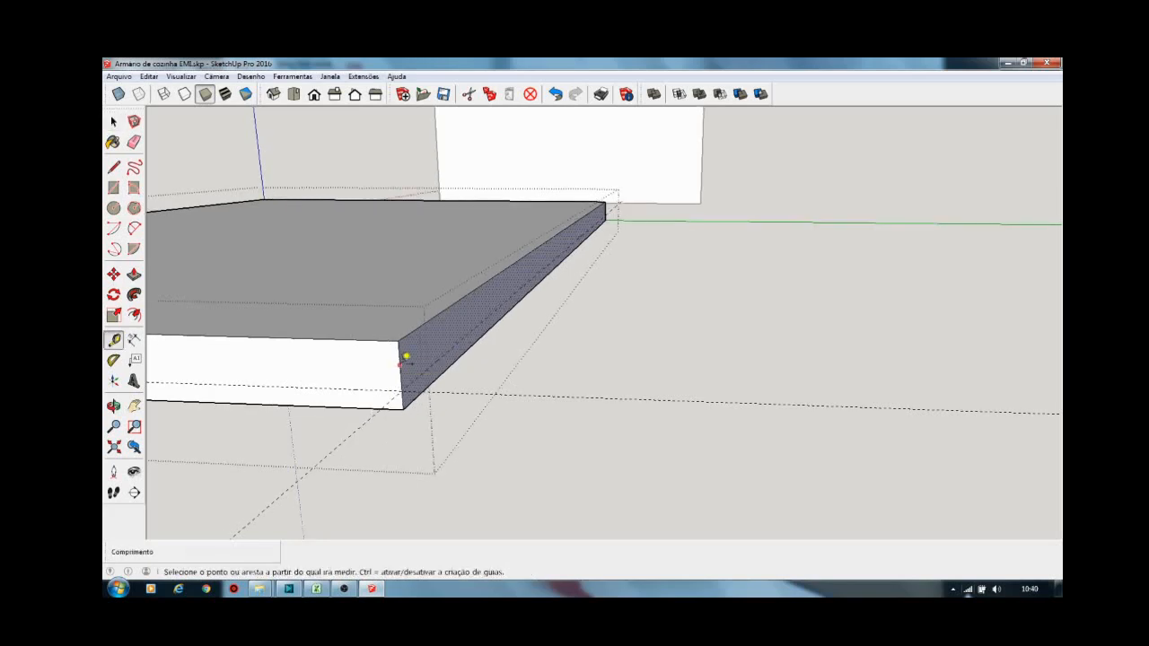
pyautogui.click(400, 364)
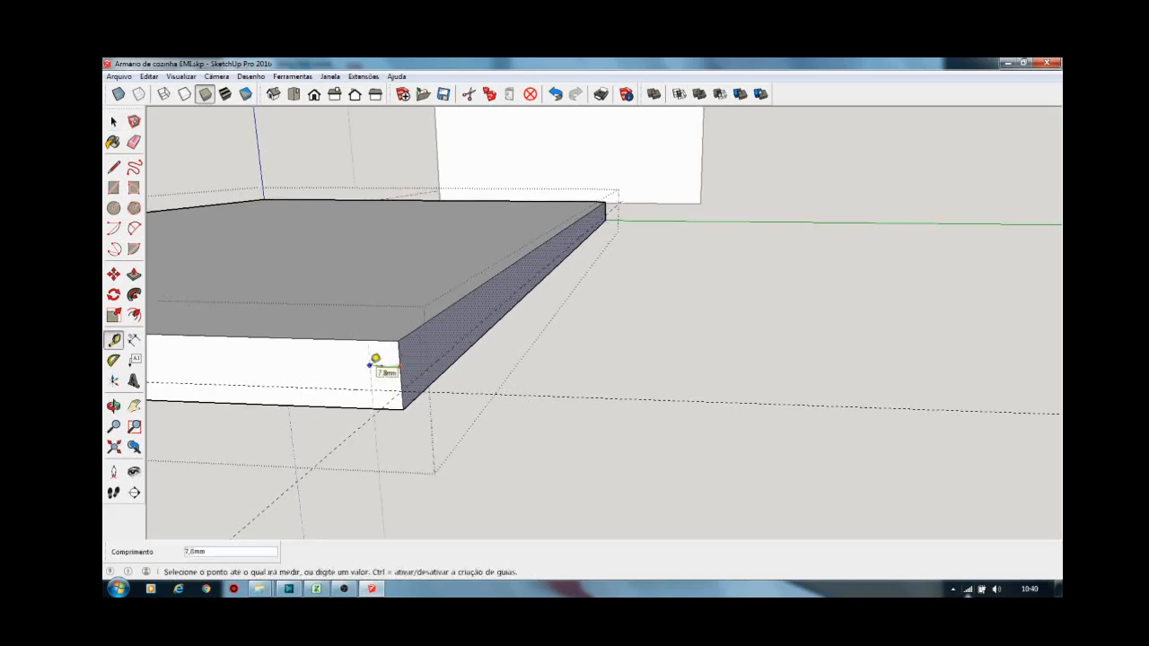
pyautogui.write('7')
pyautogui.press('Return')
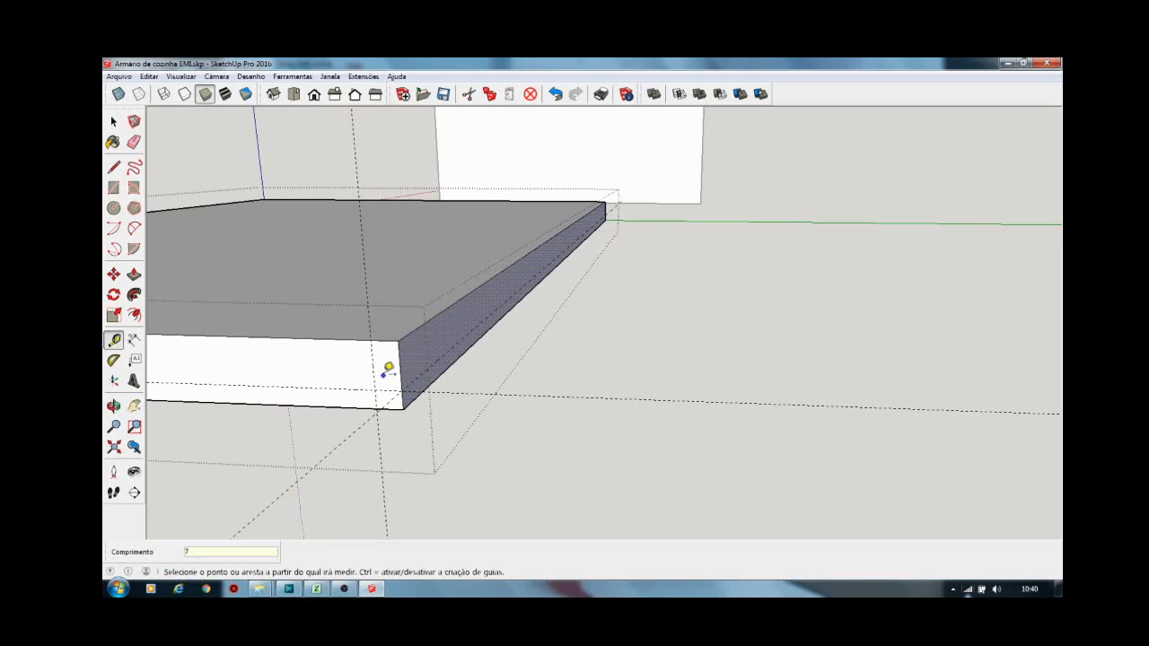
pyautogui.press('space')
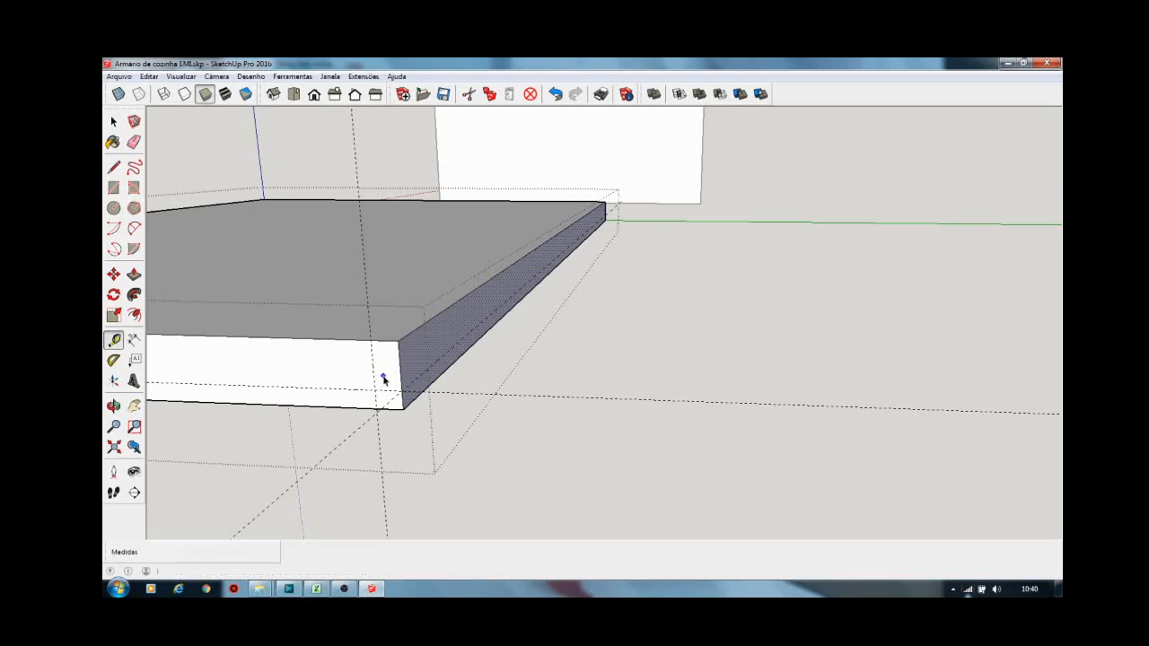
pyautogui.press('space')
# Outline the end face's upper rear corner with two lines along the 7 mm and 5 mm guides
pyautogui.click(384, 374)
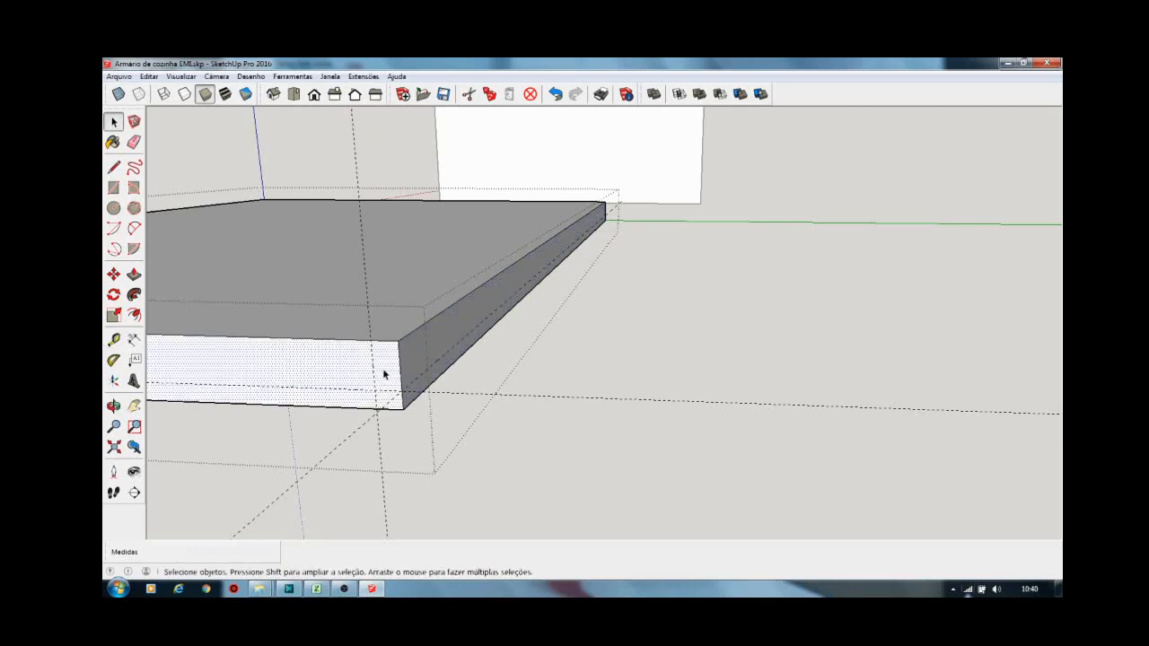
pyautogui.press('l')
pyautogui.click(369, 341)
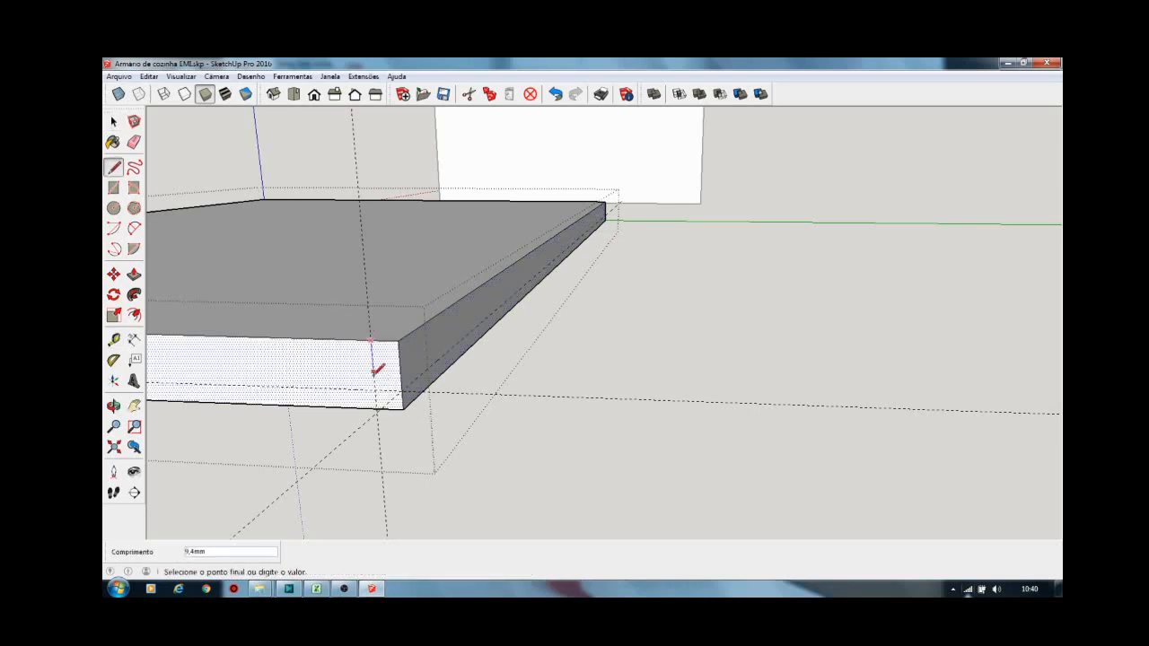
pyautogui.click(374, 389)
pyautogui.click(402, 392)
pyautogui.press('space')
# Push the outlined corner face 514 mm through the panel's full length to cut the rear rebate, and close the group
pyautogui.click(377, 349)
pyautogui.scroll(1, 378, 349)
pyautogui.scroll(4, 392, 400)
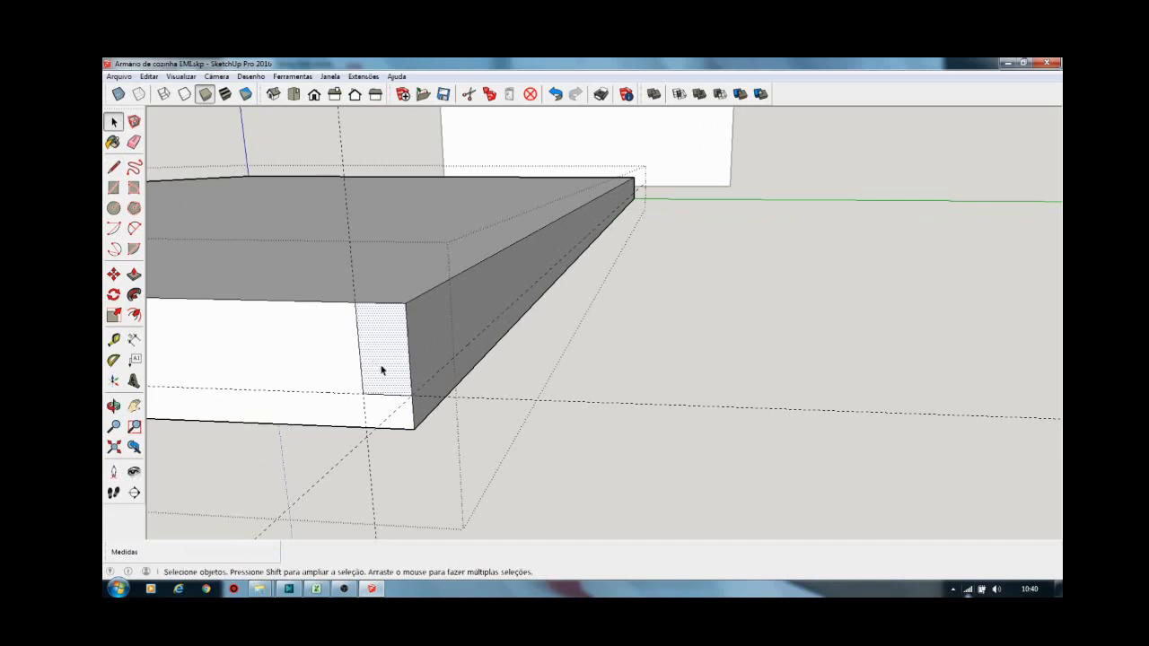
pyautogui.click(134, 275)
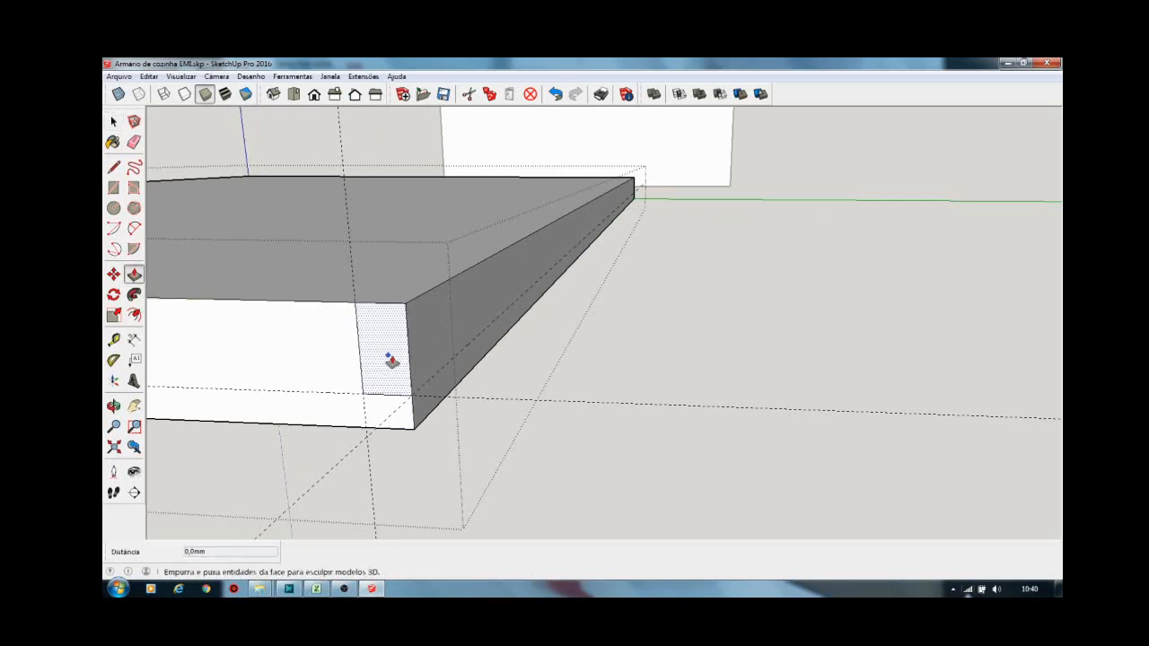
pyautogui.moveTo(391, 361); pyautogui.dragTo(604, 179)
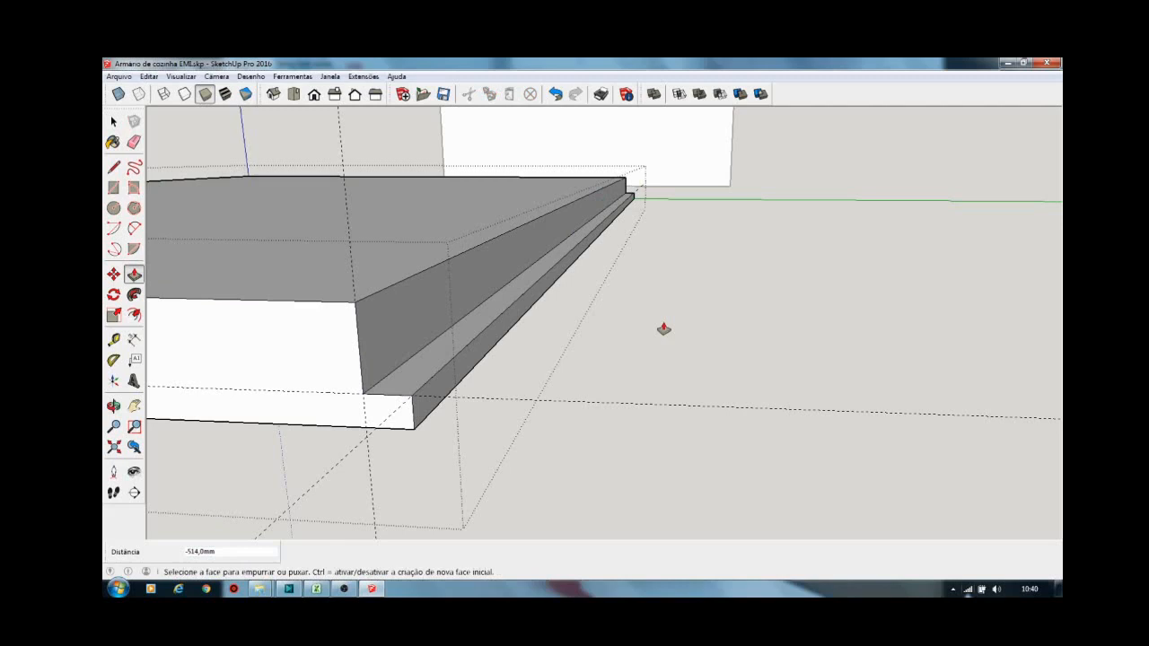
pyautogui.press('o')
pyautogui.moveTo(454, 341); pyautogui.dragTo(434, 445)
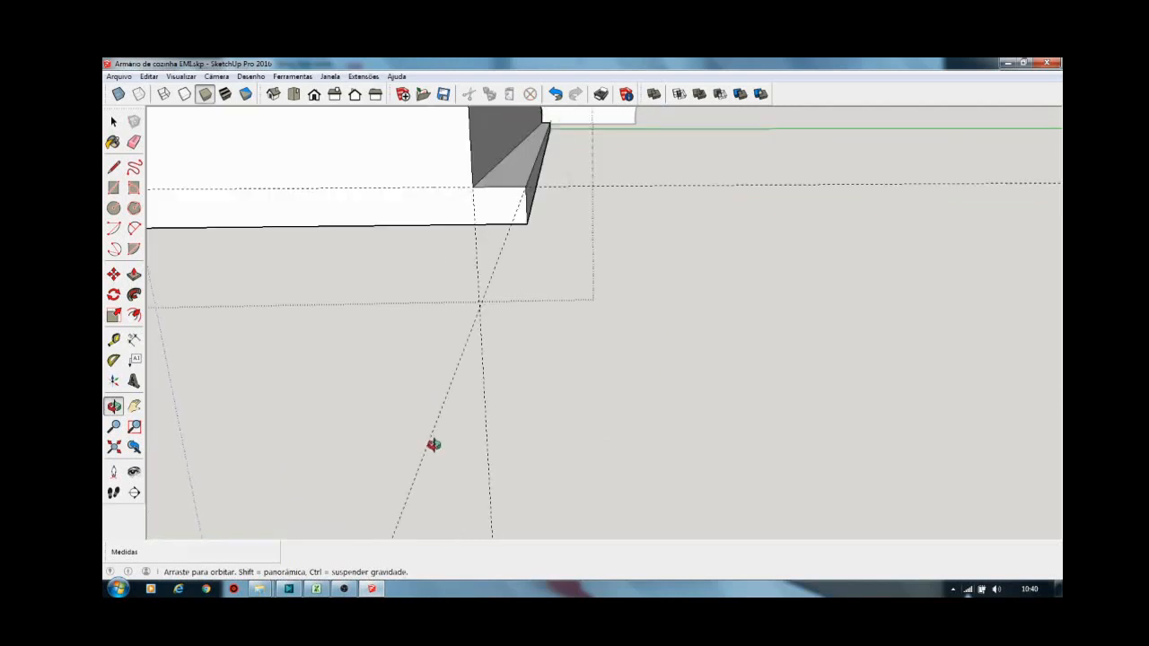
pyautogui.moveTo(433, 445); pyautogui.dragTo(410, 371, button='middle')
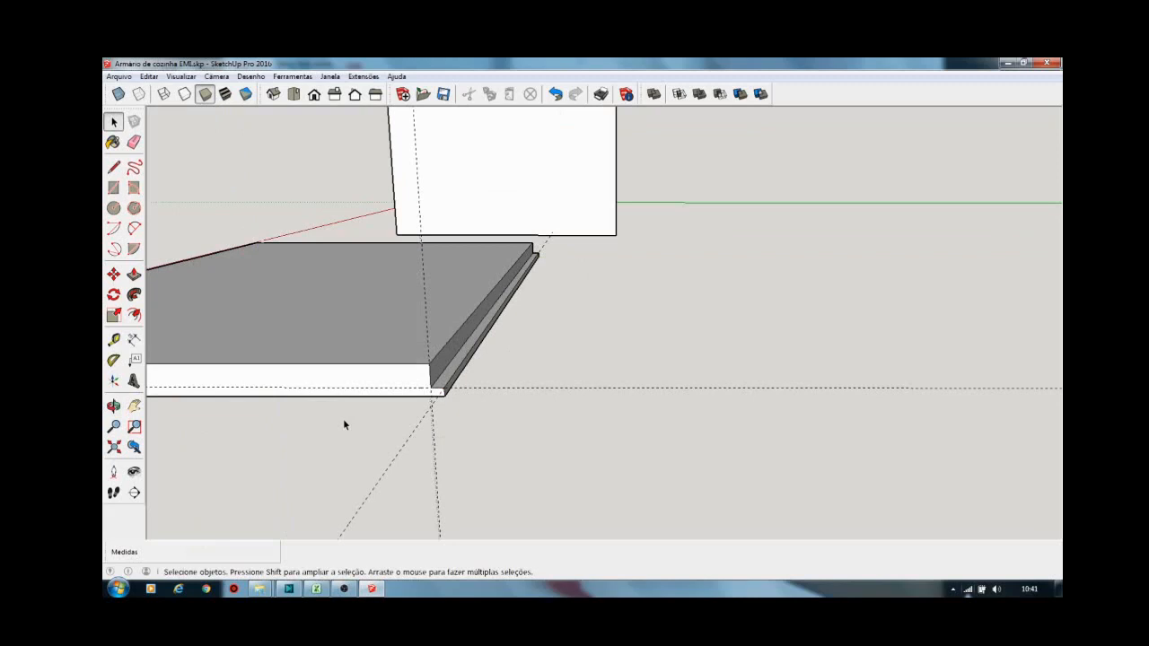
pyautogui.moveTo(343, 421); pyautogui.dragTo(591, 376, button='middle')
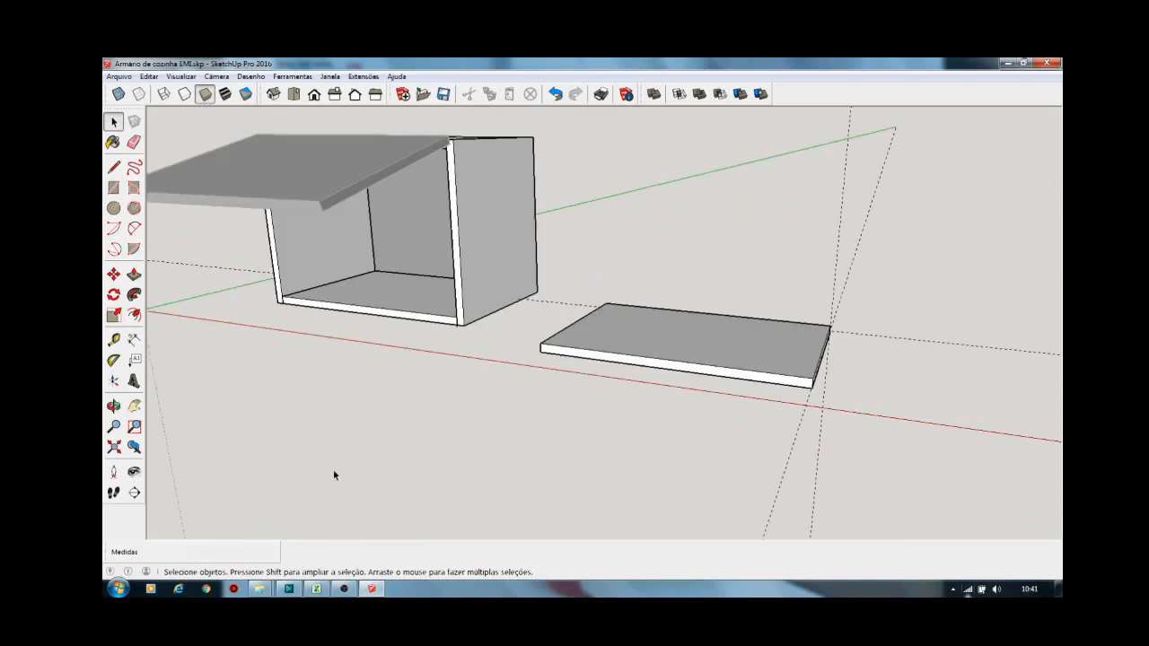
# Switch to the Excel cut list and review its name, length, width, thickness and area columns, including the area formula for Base
pyautogui.click(315, 589)
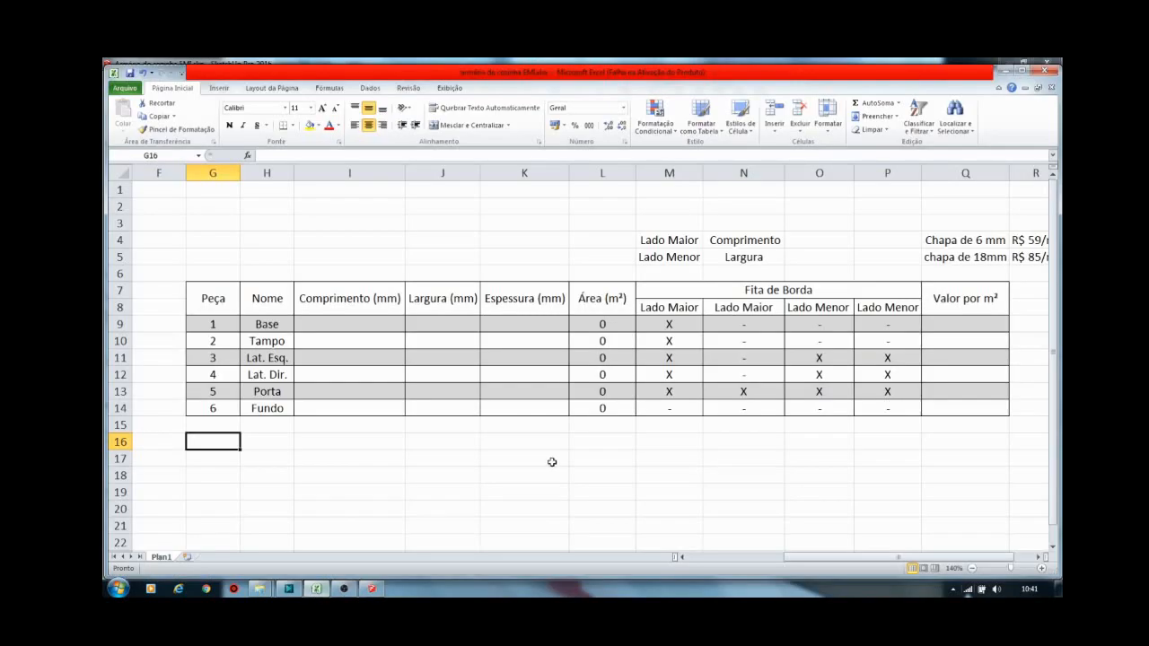
pyautogui.click(274, 300)
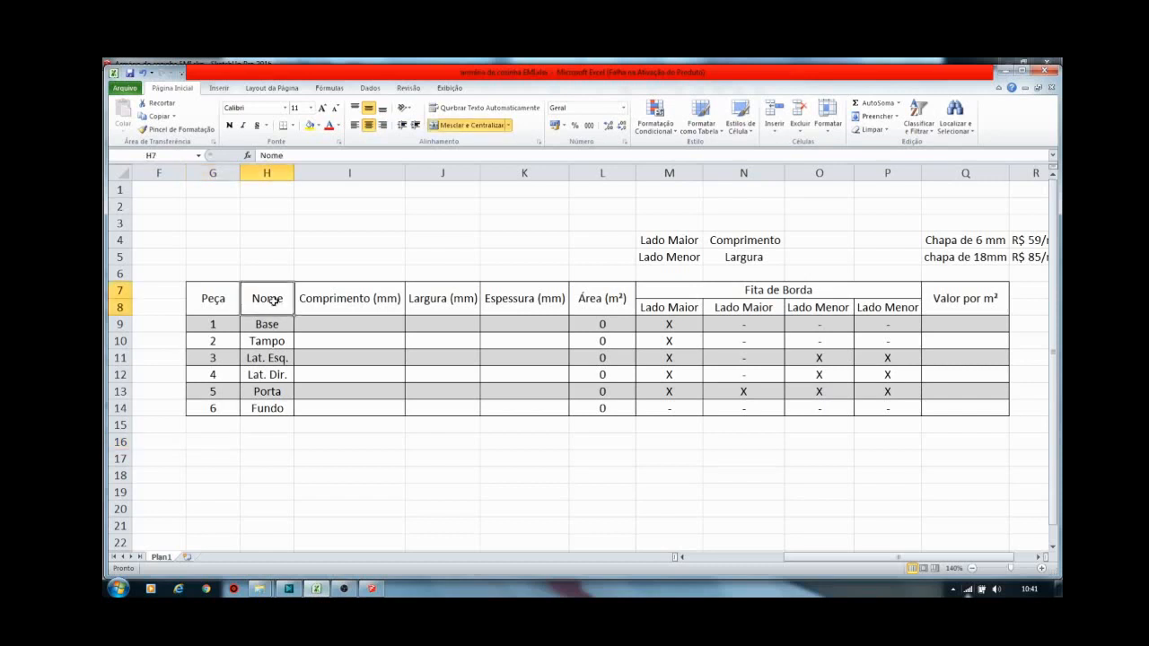
pyautogui.click(267, 323)
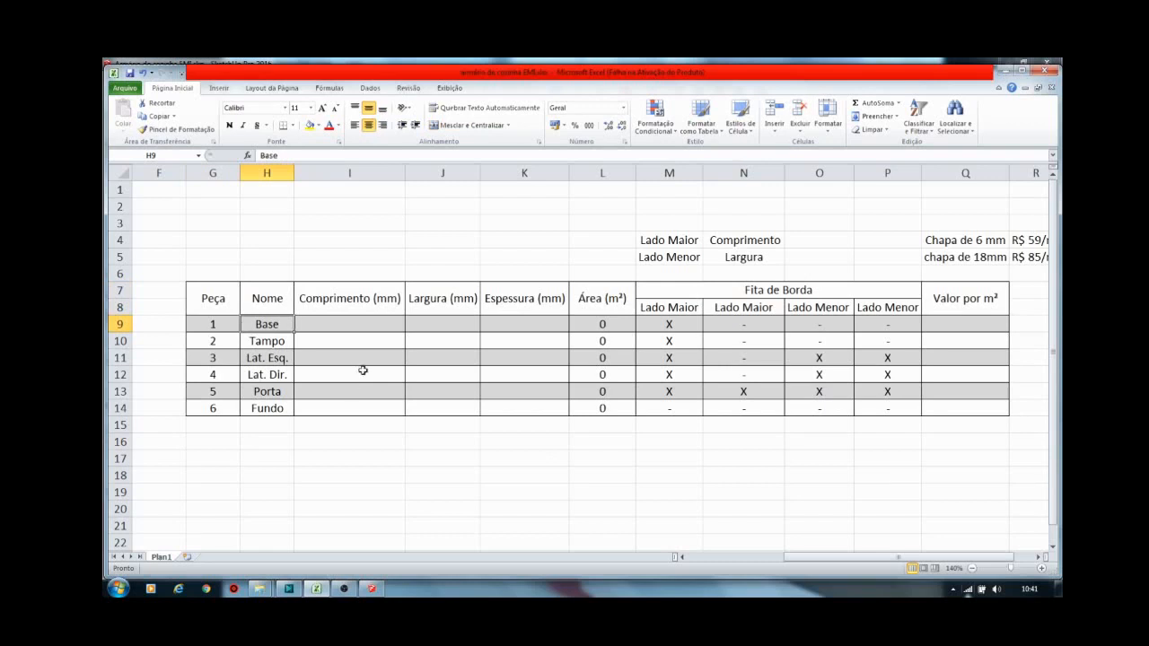
pyautogui.click(388, 302)
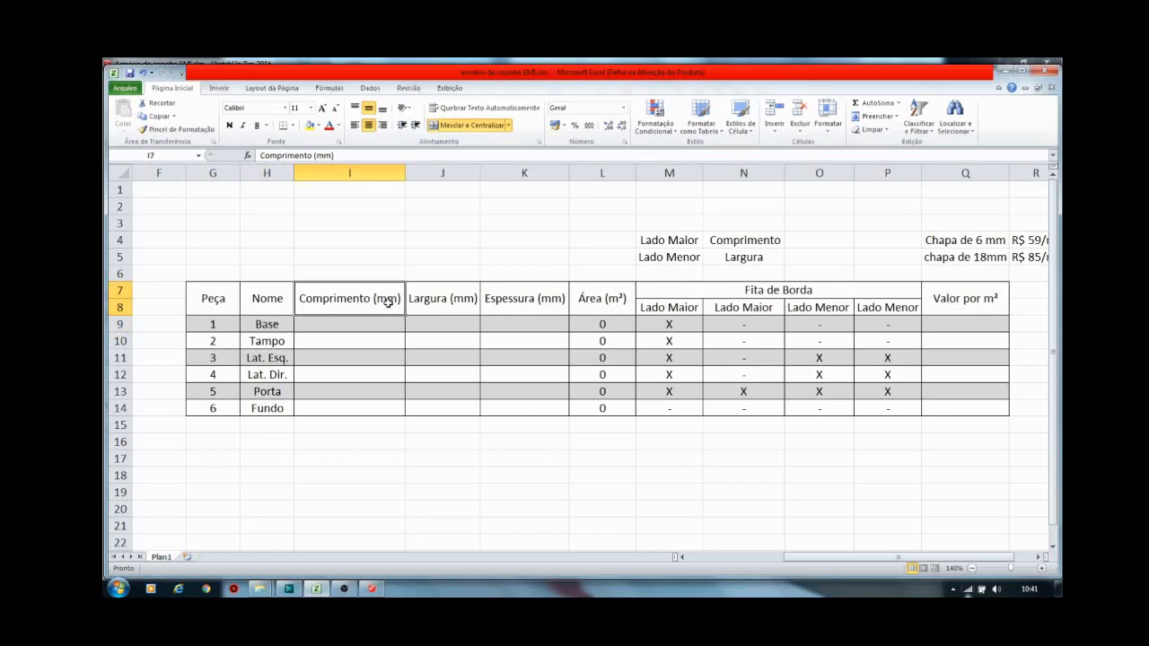
pyautogui.moveTo(442, 324); pyautogui.dragTo(449, 402)
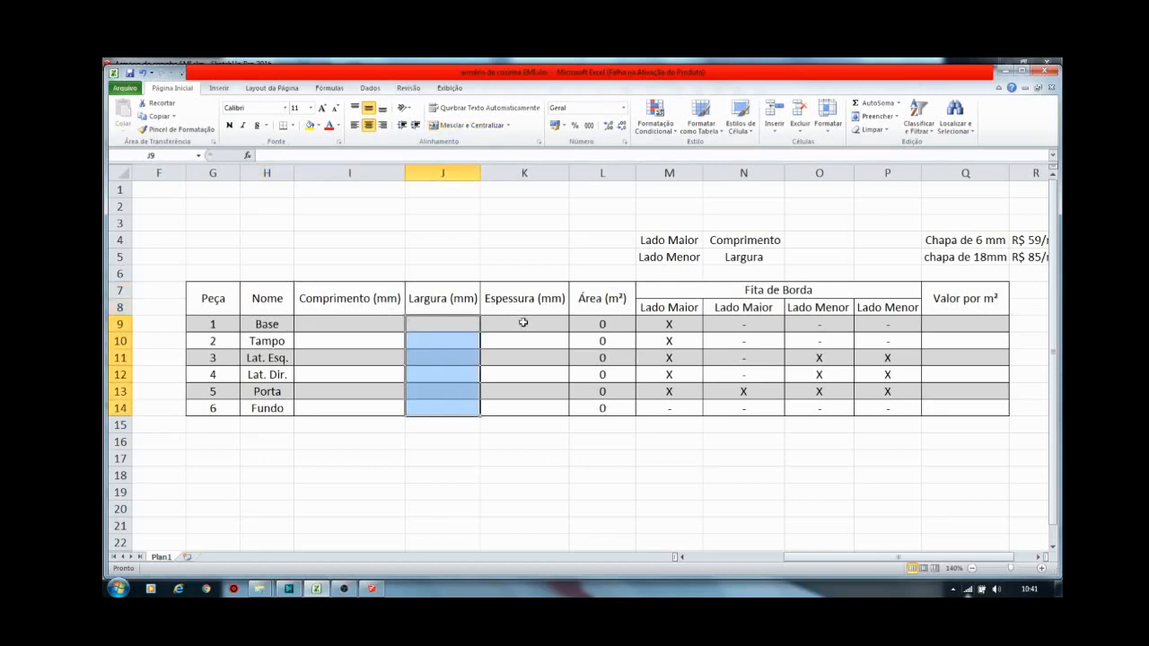
pyautogui.moveTo(524, 311); pyautogui.dragTo(531, 408)
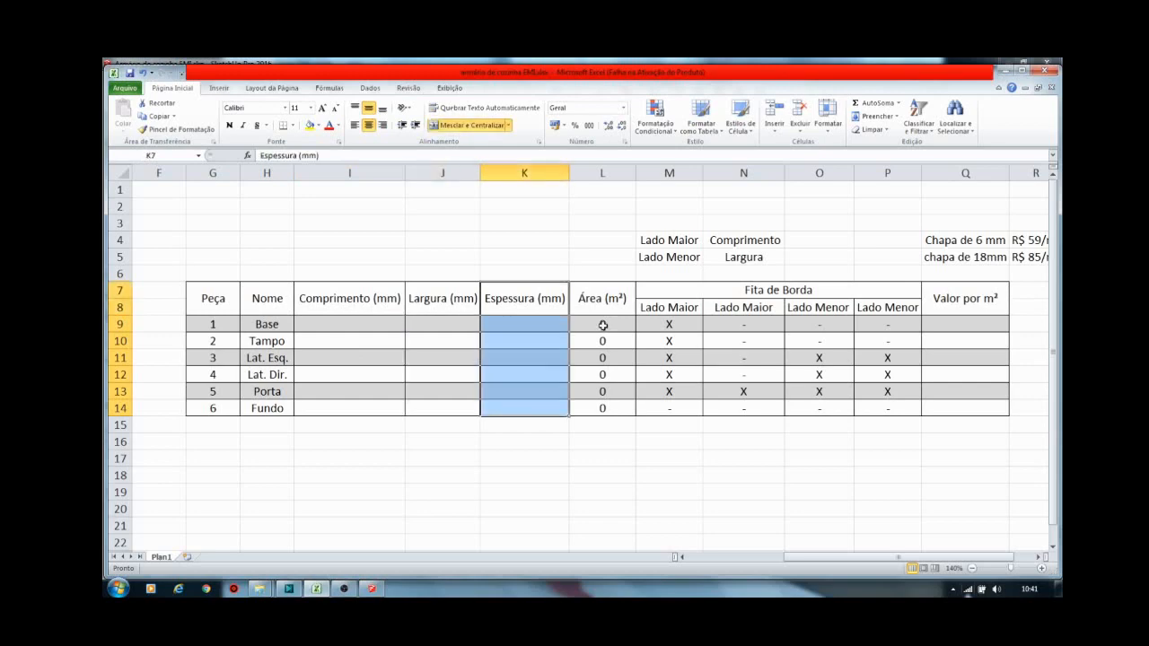
pyautogui.moveTo(602, 298); pyautogui.dragTo(609, 409)
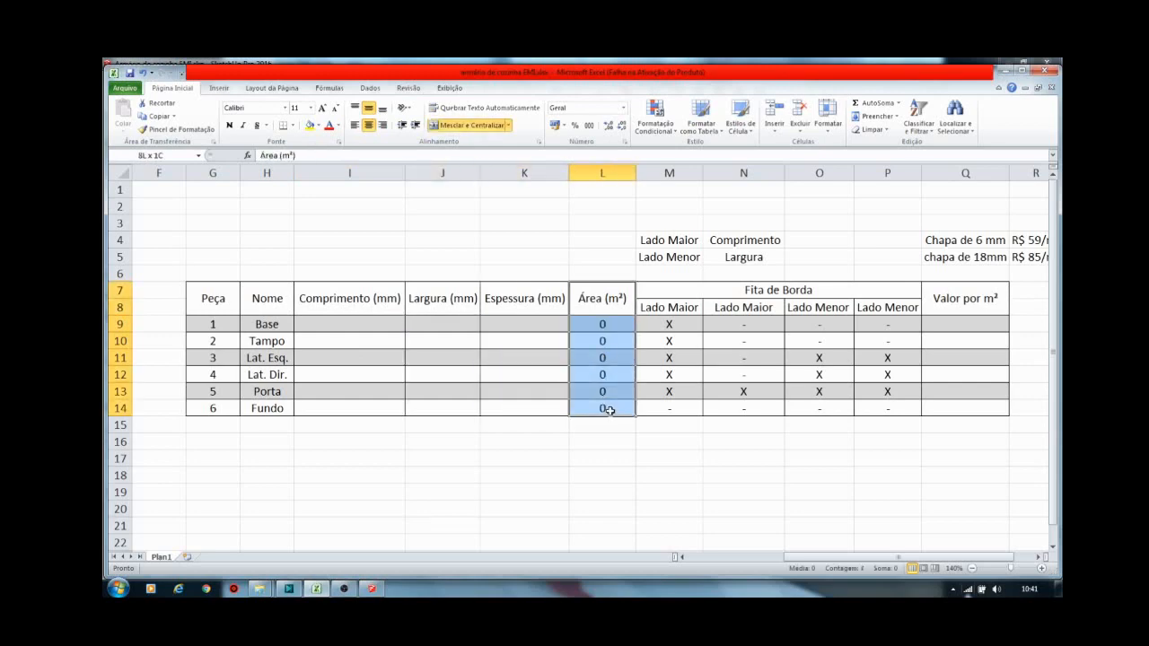
pyautogui.moveTo(609, 410); pyautogui.dragTo(611, 409)
pyautogui.click(613, 312)
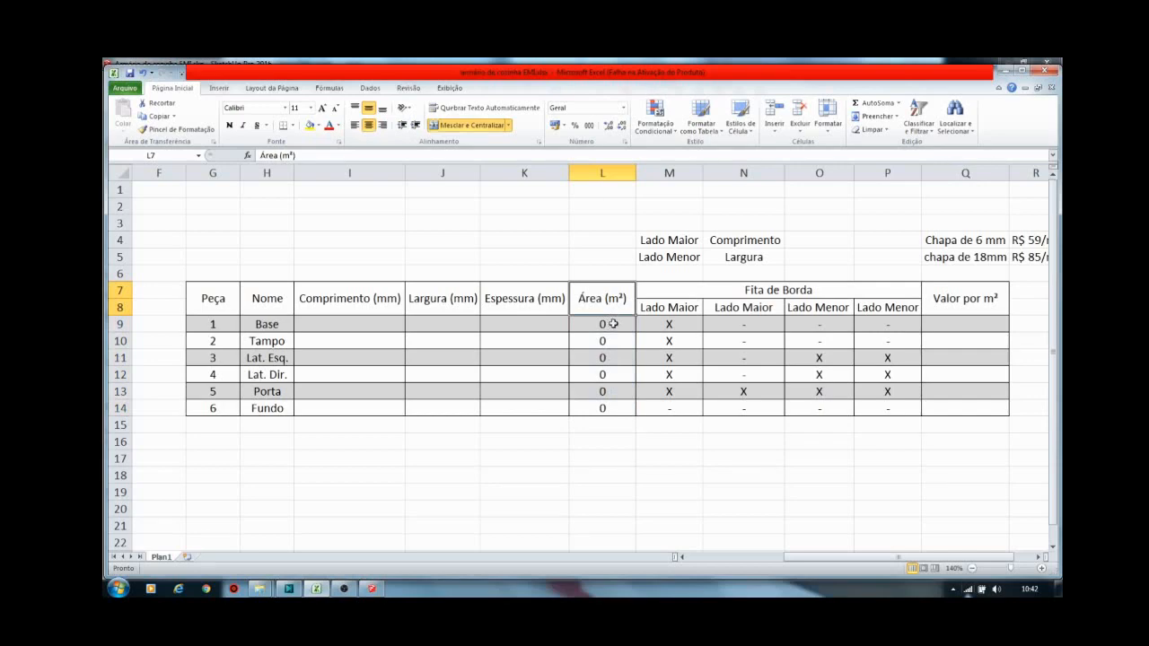
pyautogui.click(612, 323)
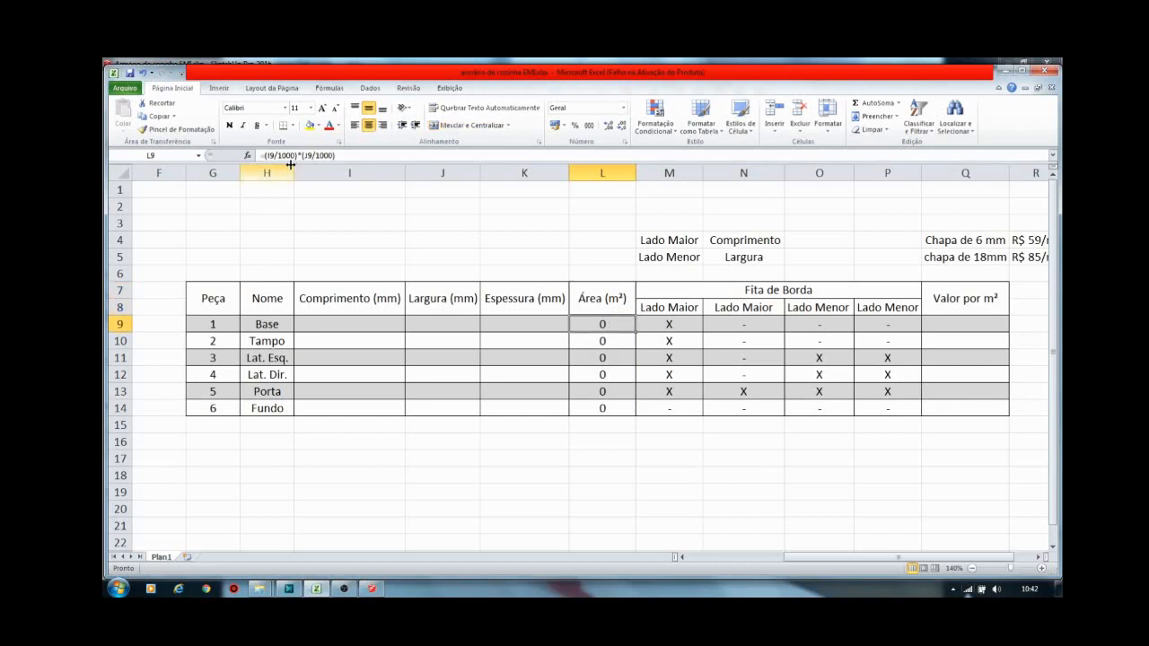
pyautogui.click(297, 156)
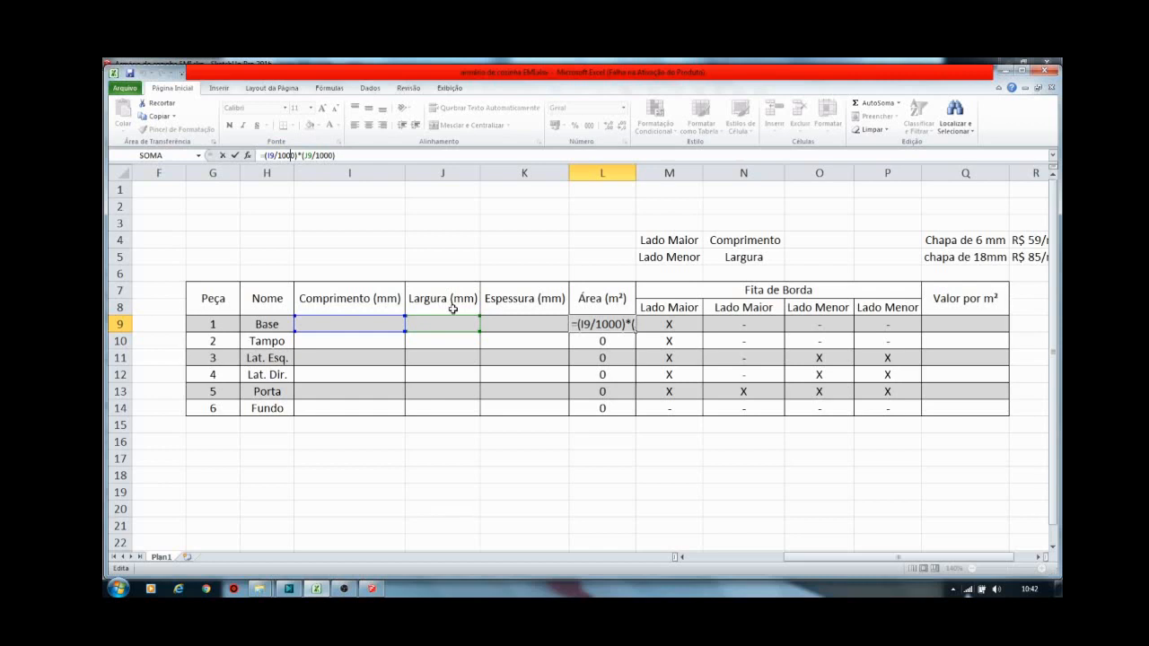
pyautogui.press('Return')
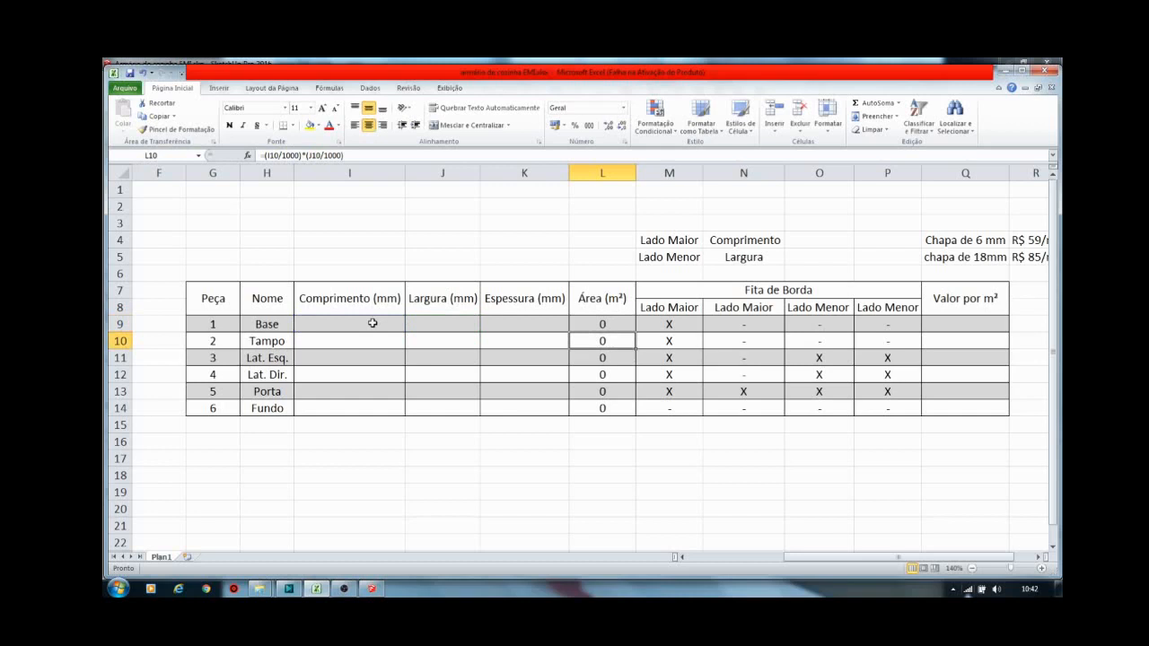
# Enter a length of 514 mm and a width of 350 mm for the Base part in row 9
pyautogui.click(372, 323)
pyautogui.write('514')
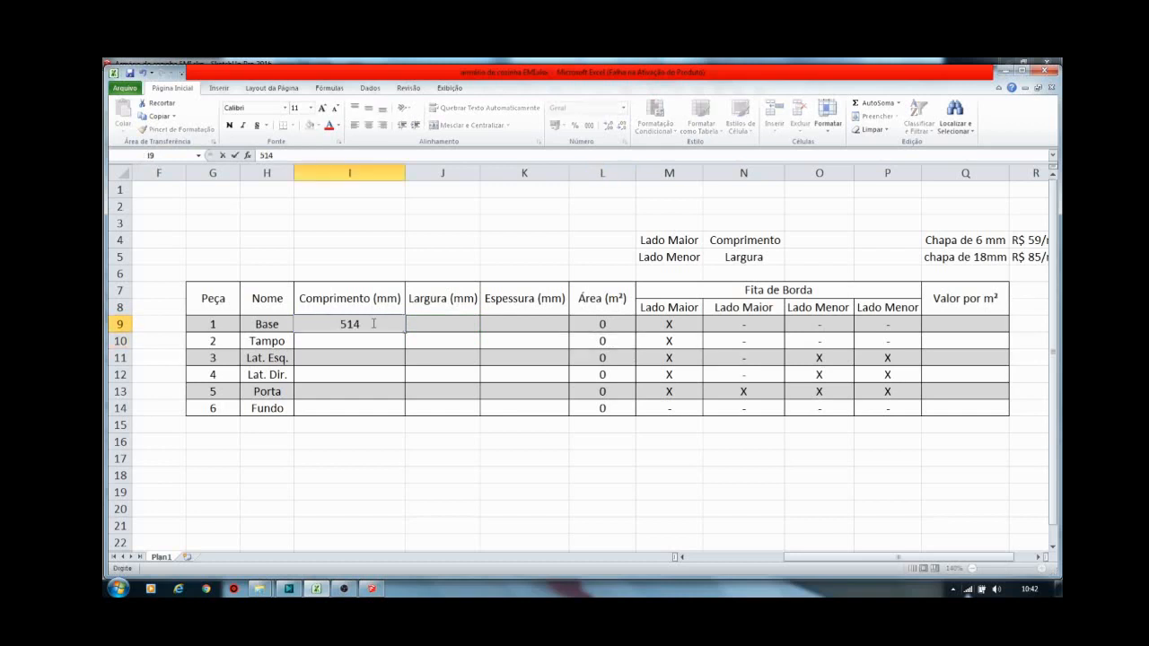
pyautogui.press('Tab')
pyautogui.write('350')
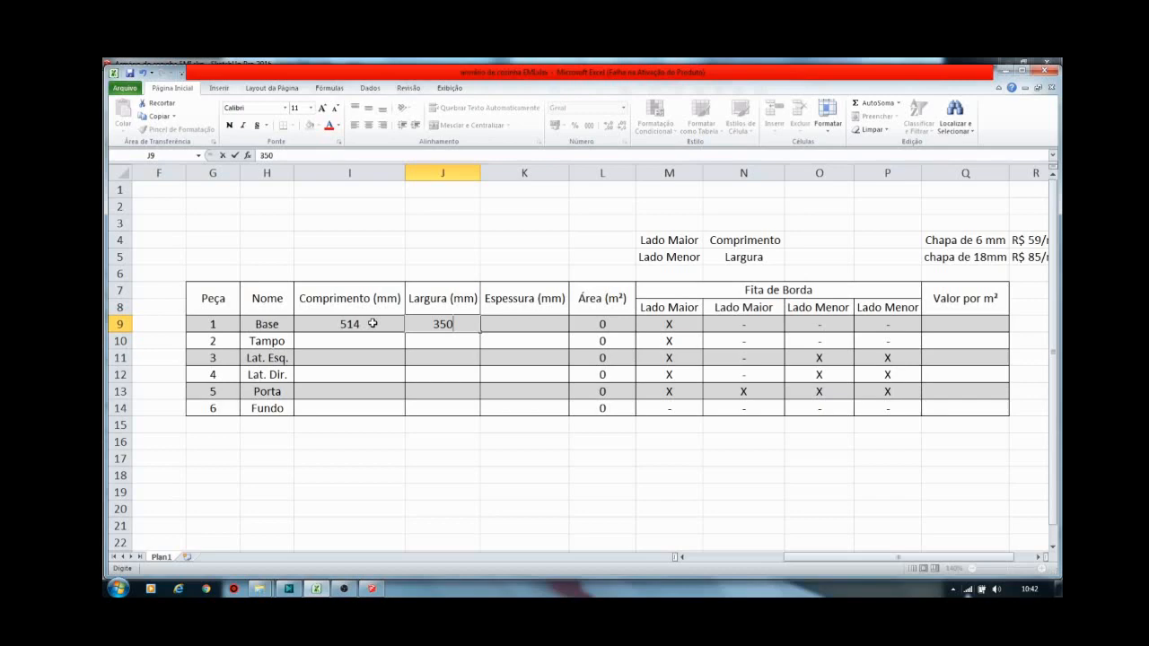
pyautogui.press('Tab')
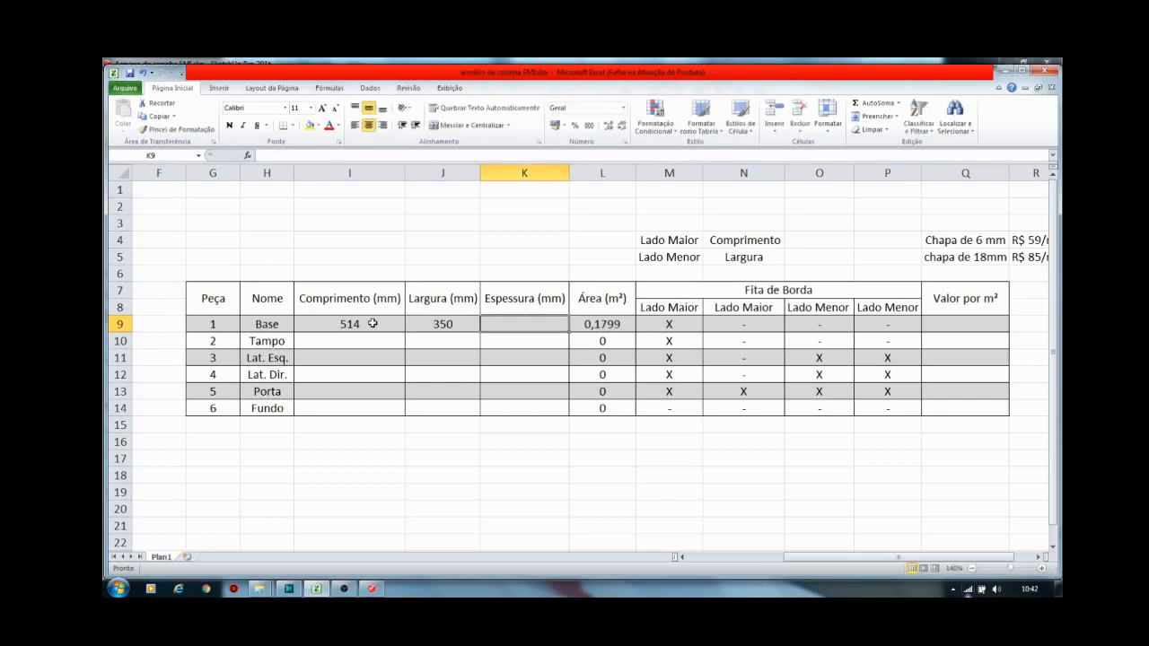
# Enter a thickness of 18 mm for the Base part in row 9
pyautogui.write('18')
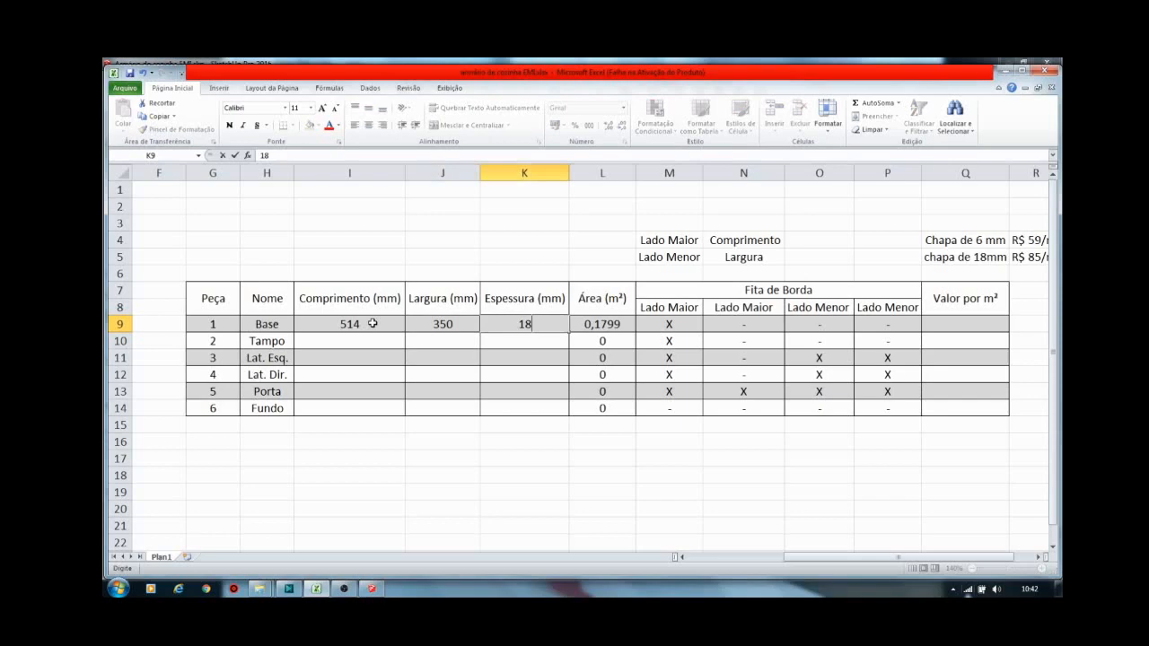
pyautogui.click(599, 324)
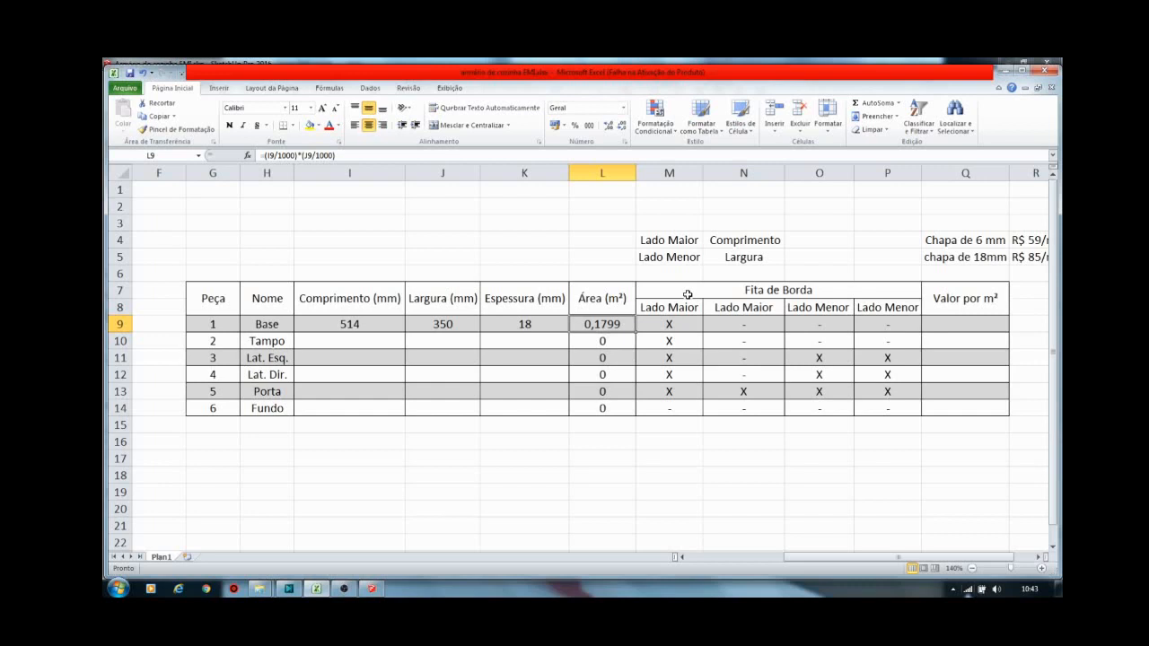
# Examine the Fita de Borda columns for the longer and shorter sides, and the legend relating them to length and width
pyautogui.moveTo(686, 294); pyautogui.dragTo(888, 409)
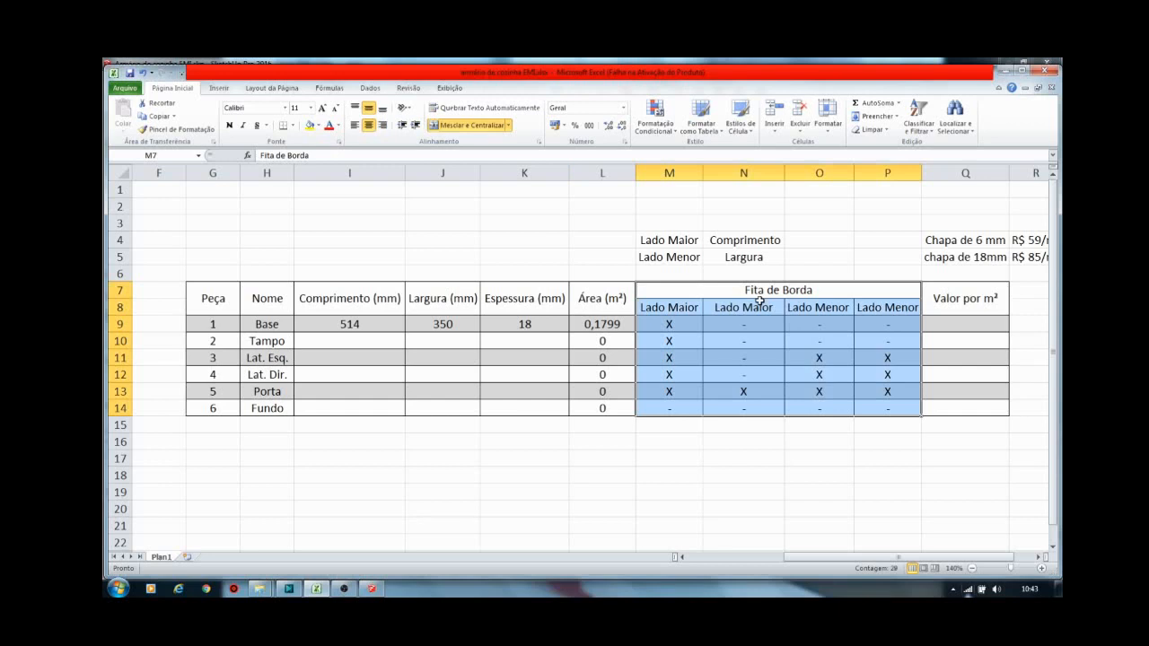
pyautogui.press('Down')
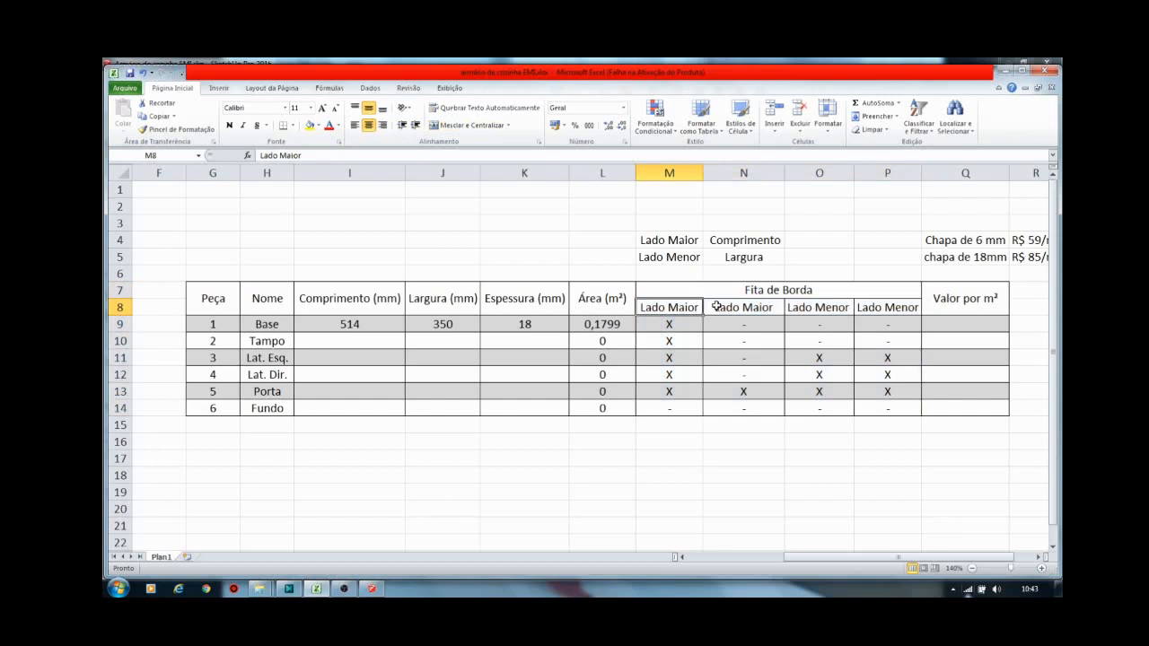
pyautogui.moveTo(715, 306); pyautogui.dragTo(738, 408)
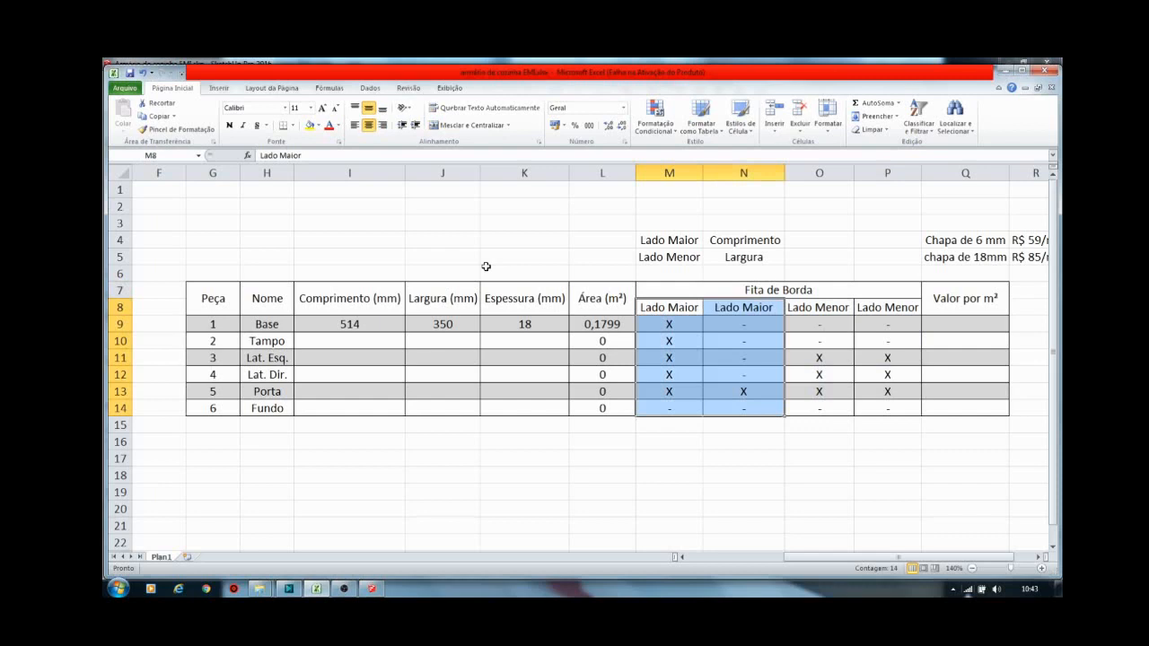
pyautogui.moveTo(812, 306); pyautogui.dragTo(876, 408)
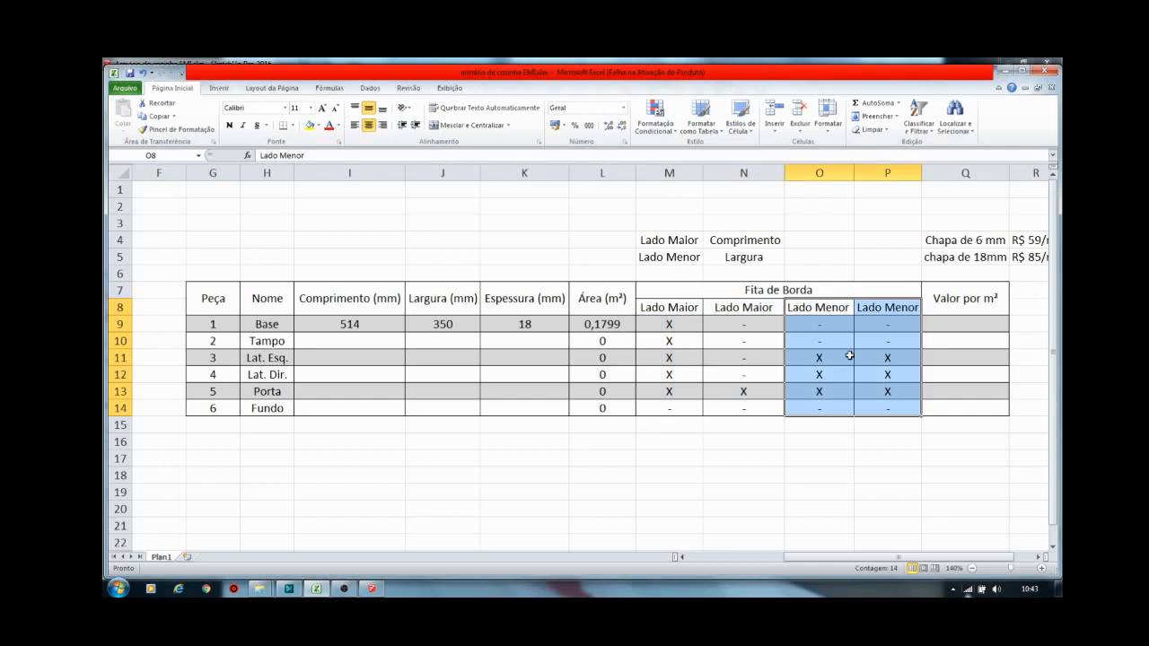
pyautogui.click(682, 240)
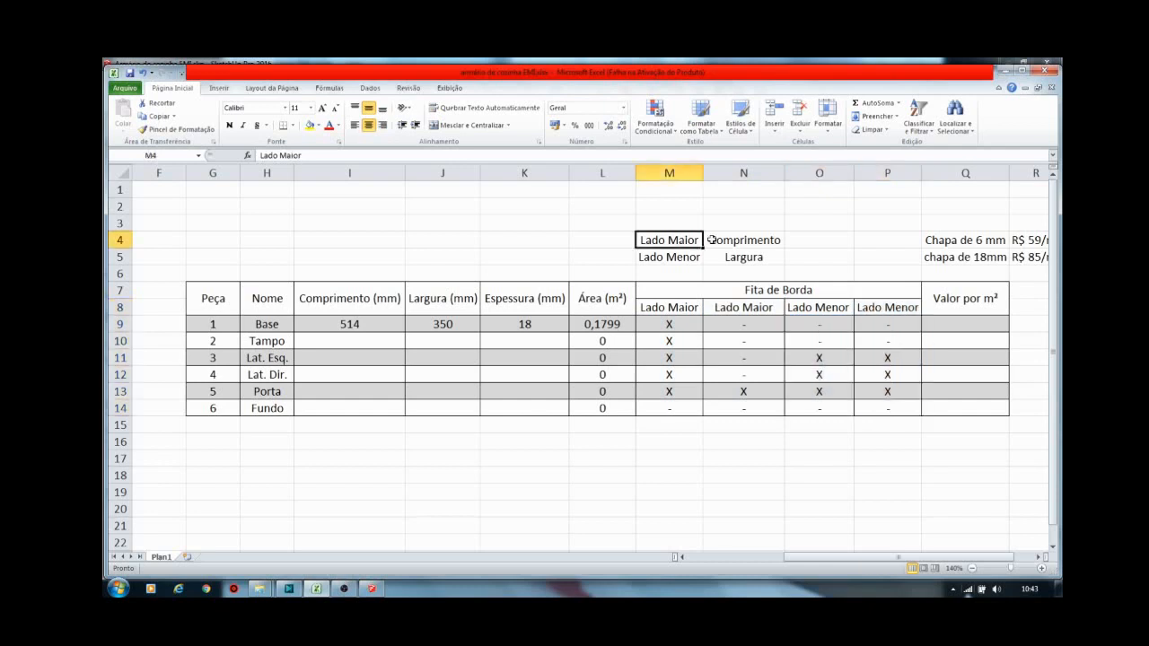
pyautogui.click(695, 259)
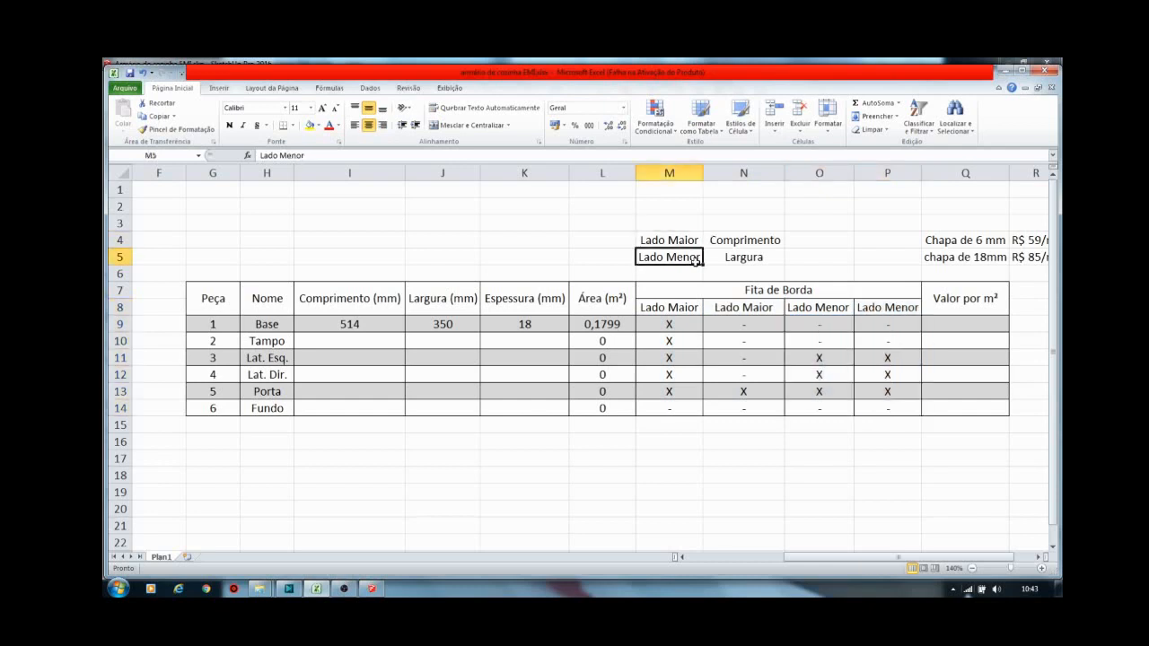
pyautogui.moveTo(695, 260); pyautogui.dragTo(730, 262)
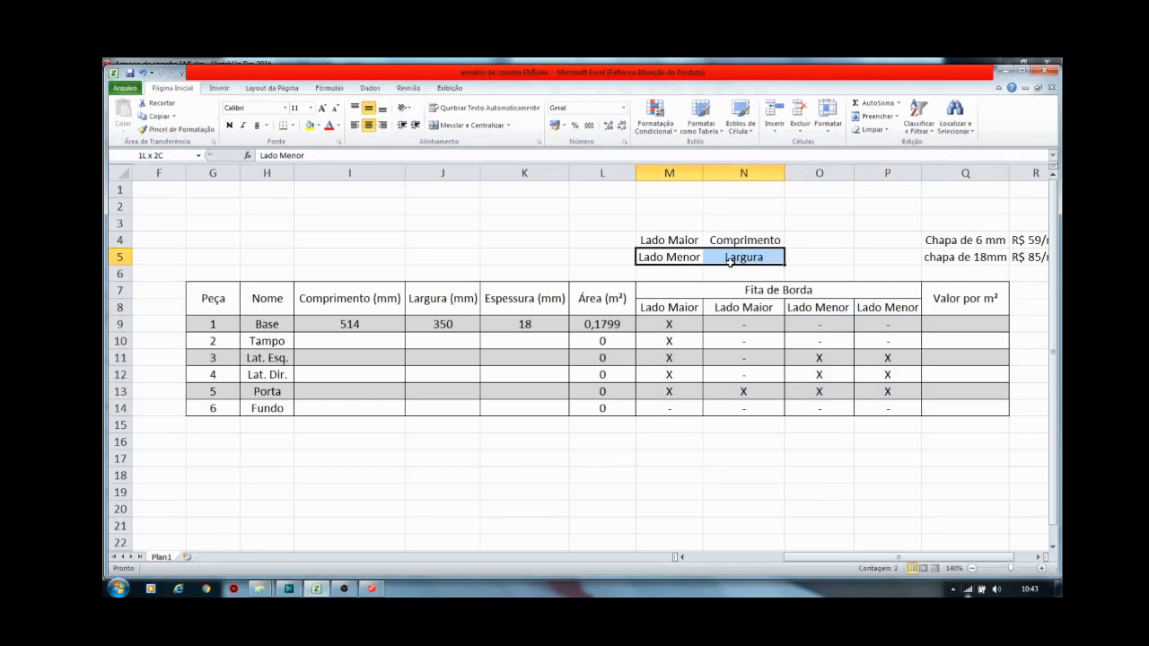
pyautogui.moveTo(729, 261); pyautogui.dragTo(730, 262)
# Switch to SketchUp, inspect the cabinet's base front edge, upper face and adjoining side panel, and compare them with the Base row's edge-banding entries in Excel
pyautogui.hotkey('alt', 'Tab')
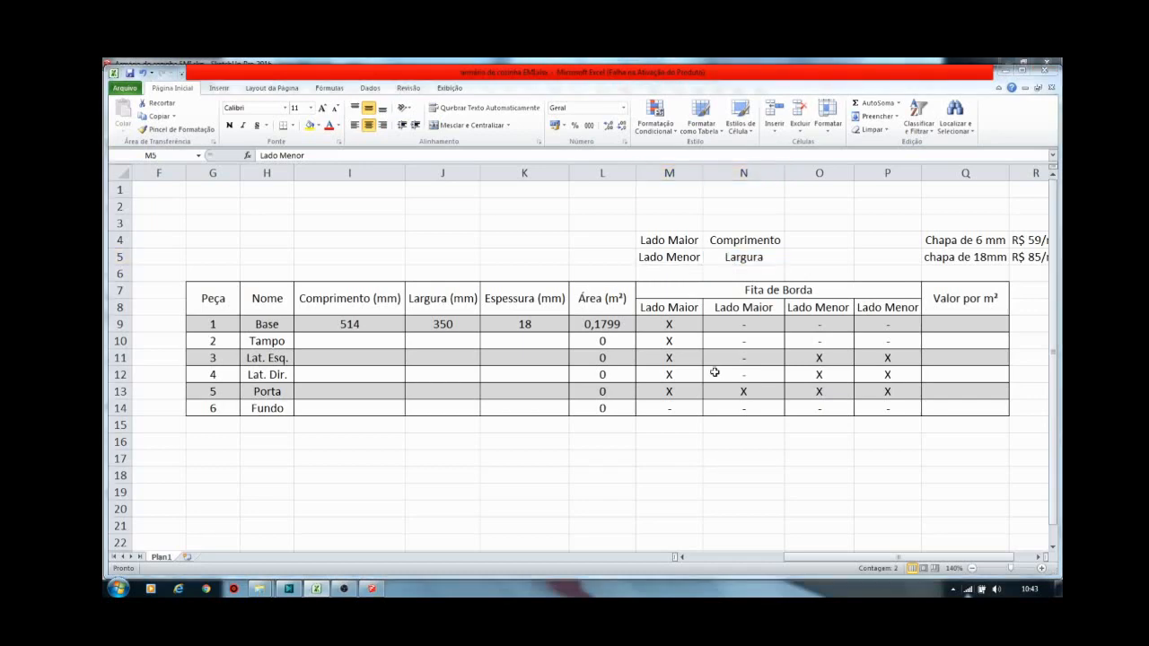
pyautogui.hotkey('alt', 'Tab')
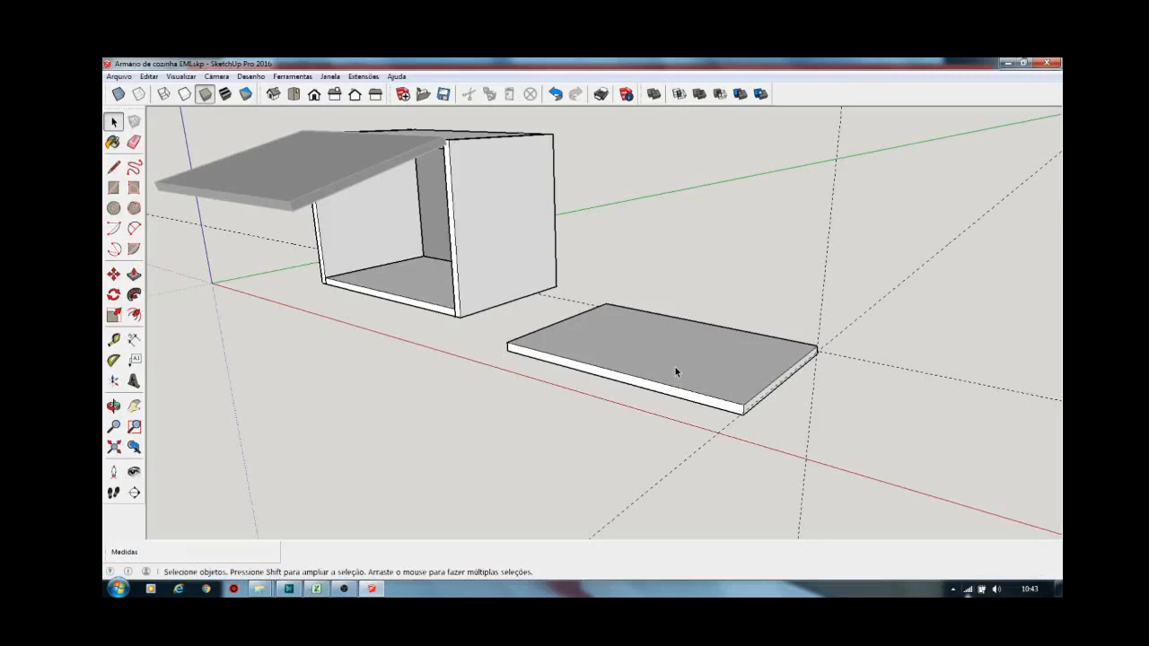
pyautogui.click(676, 370)
pyautogui.scroll(1, 675, 369)
pyautogui.press('o')
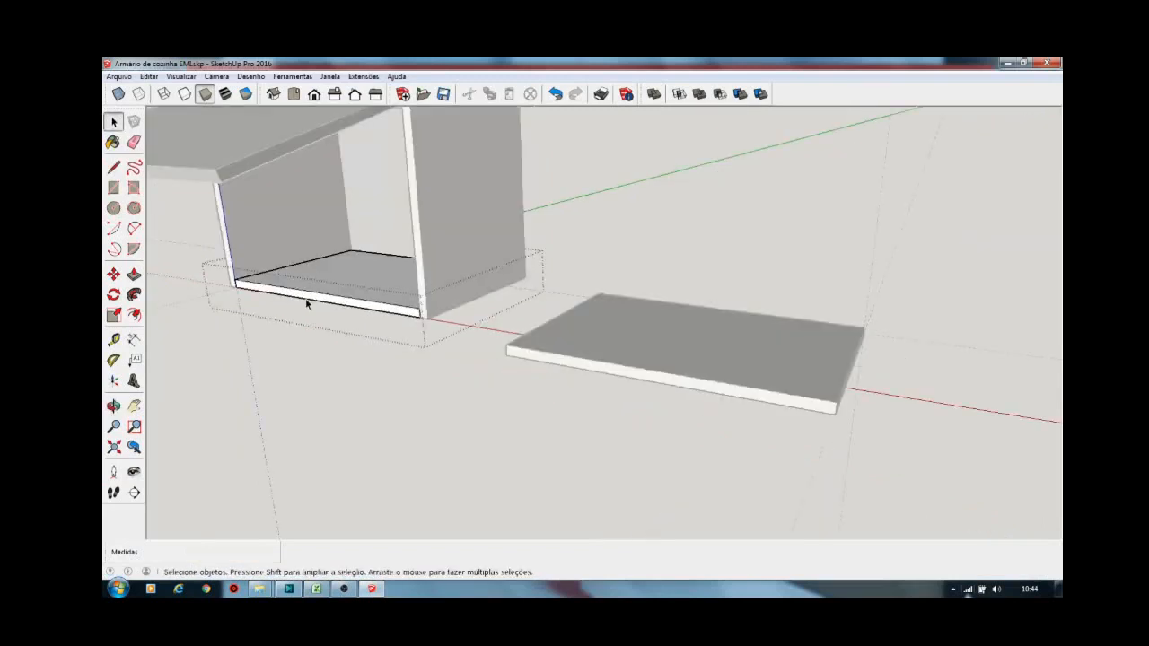
pyautogui.click(306, 300)
pyautogui.scroll(1, 306, 299)
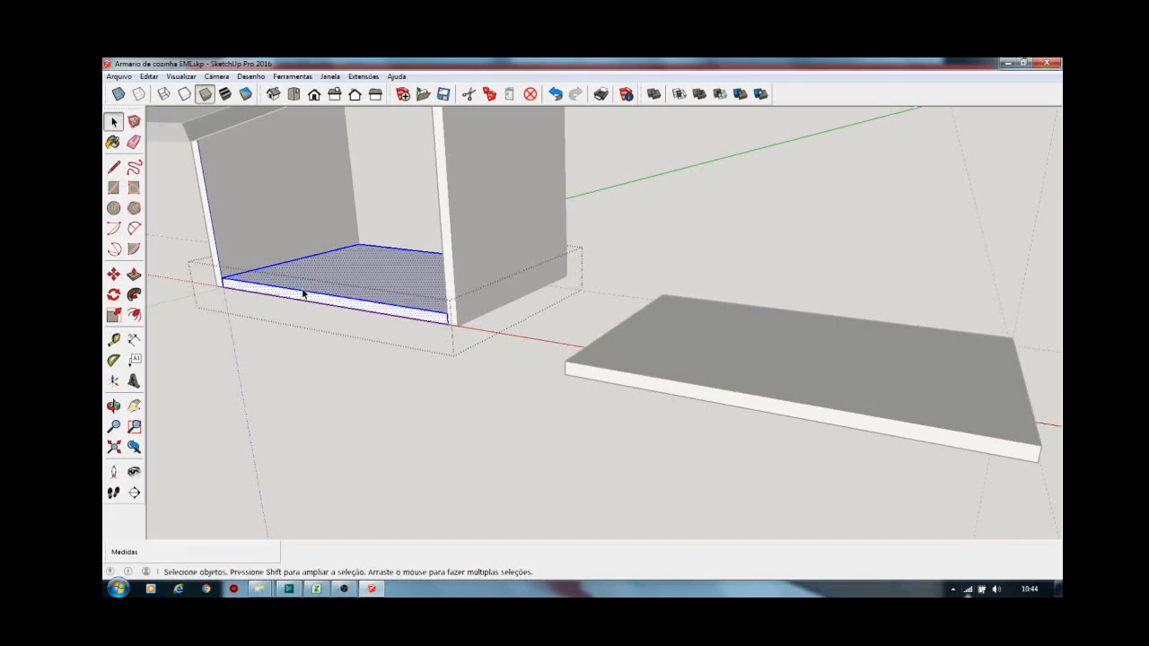
pyautogui.scroll(3, 302, 293)
pyautogui.click(395, 335)
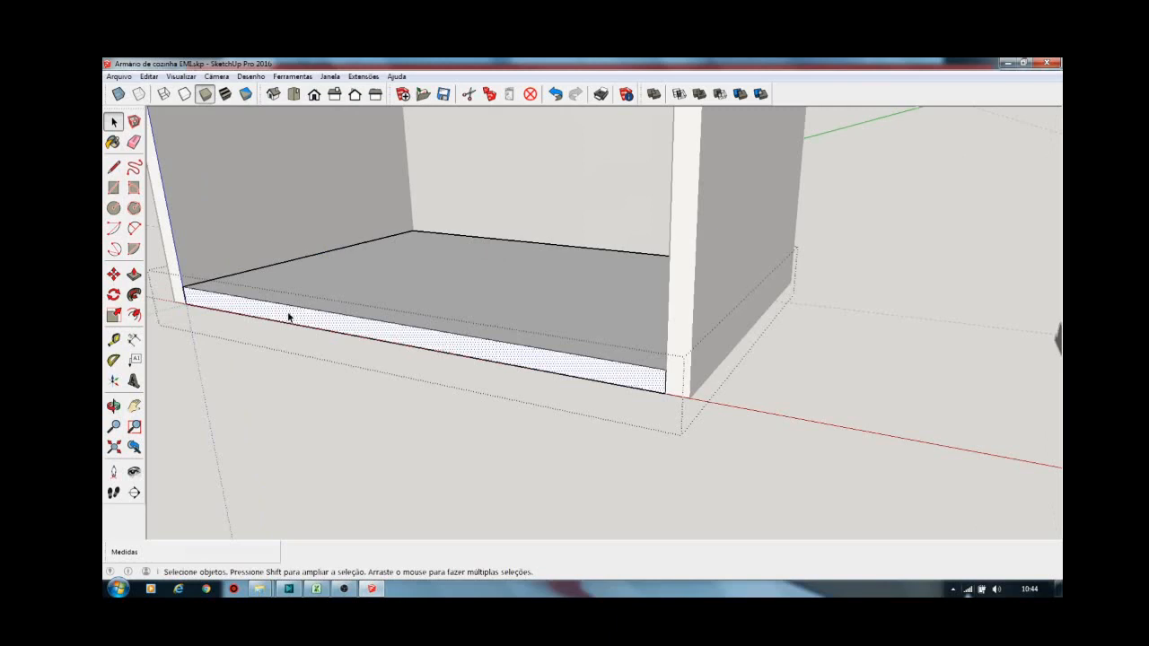
pyautogui.click(538, 321)
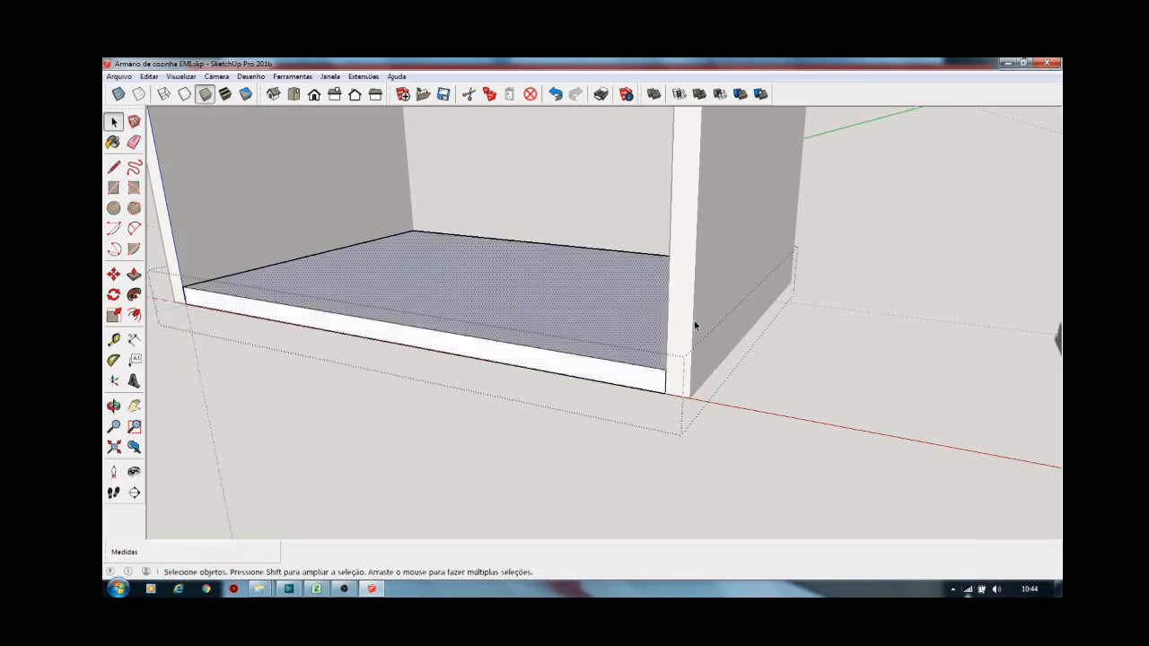
pyautogui.tripleClick(689, 394)
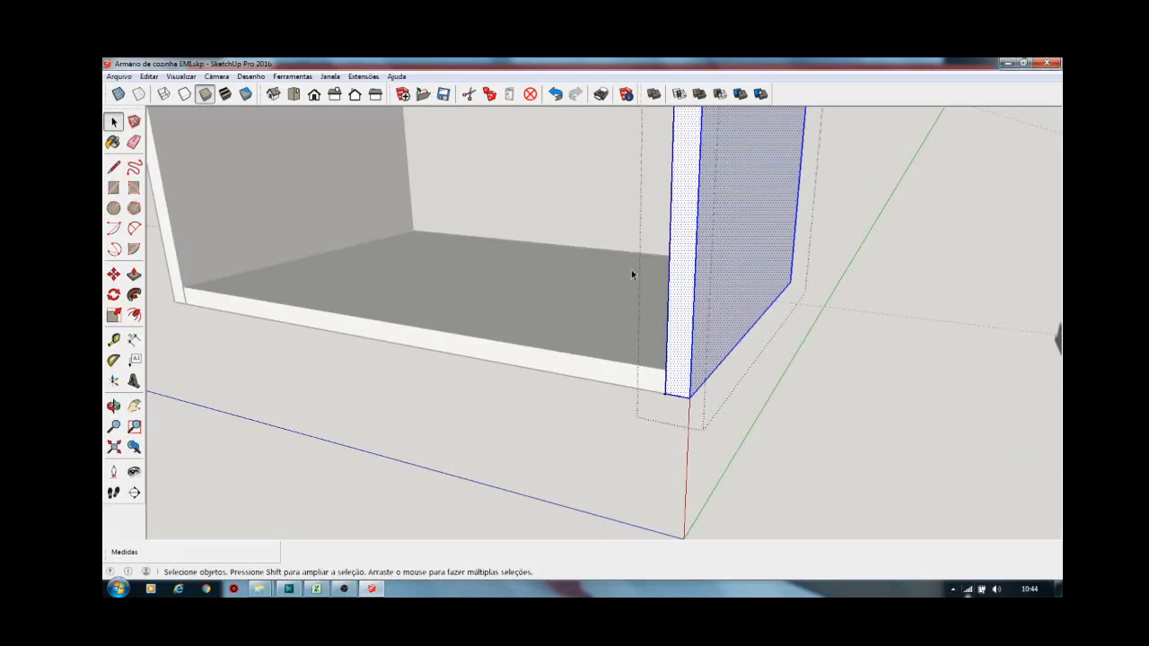
pyautogui.click(372, 591)
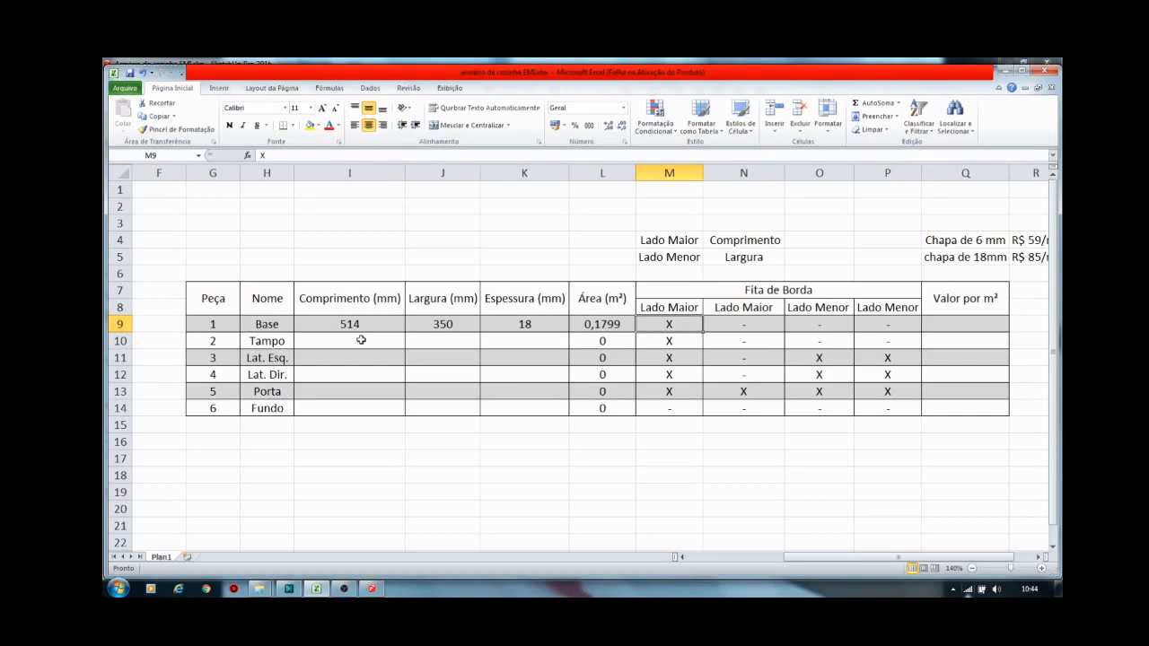
pyautogui.hotkey('alt', 'Tab')
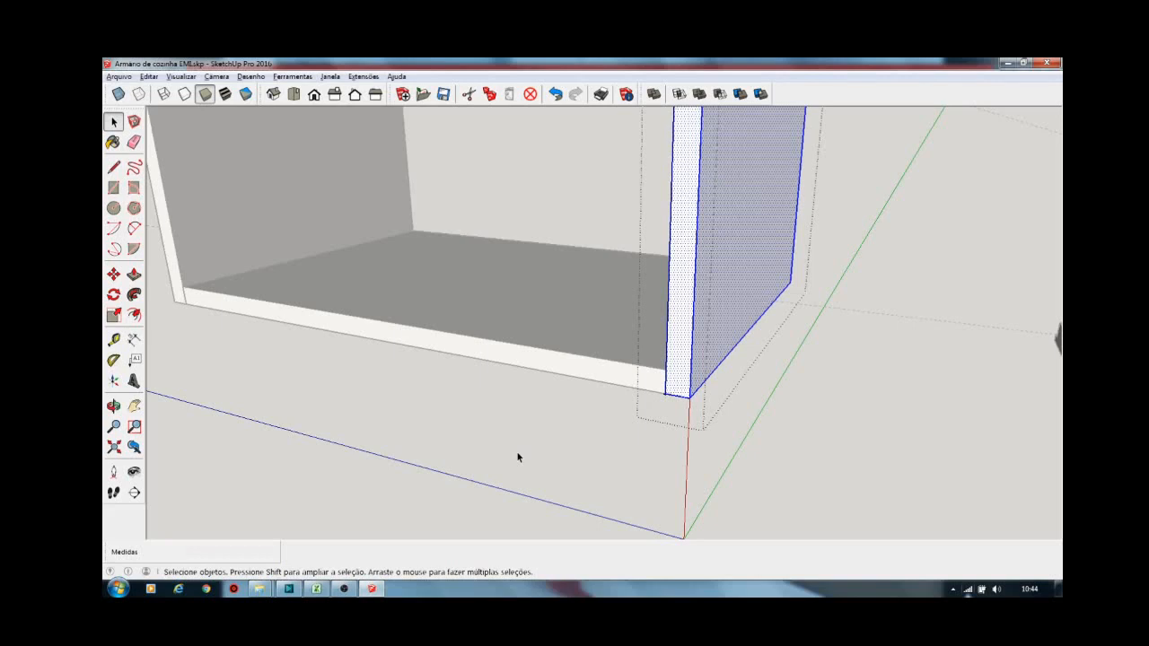
# Measure the cabinet's inner height at the front, from the top panel's lower edge to the base's upper edge
pyautogui.scroll(-2, 516, 455)
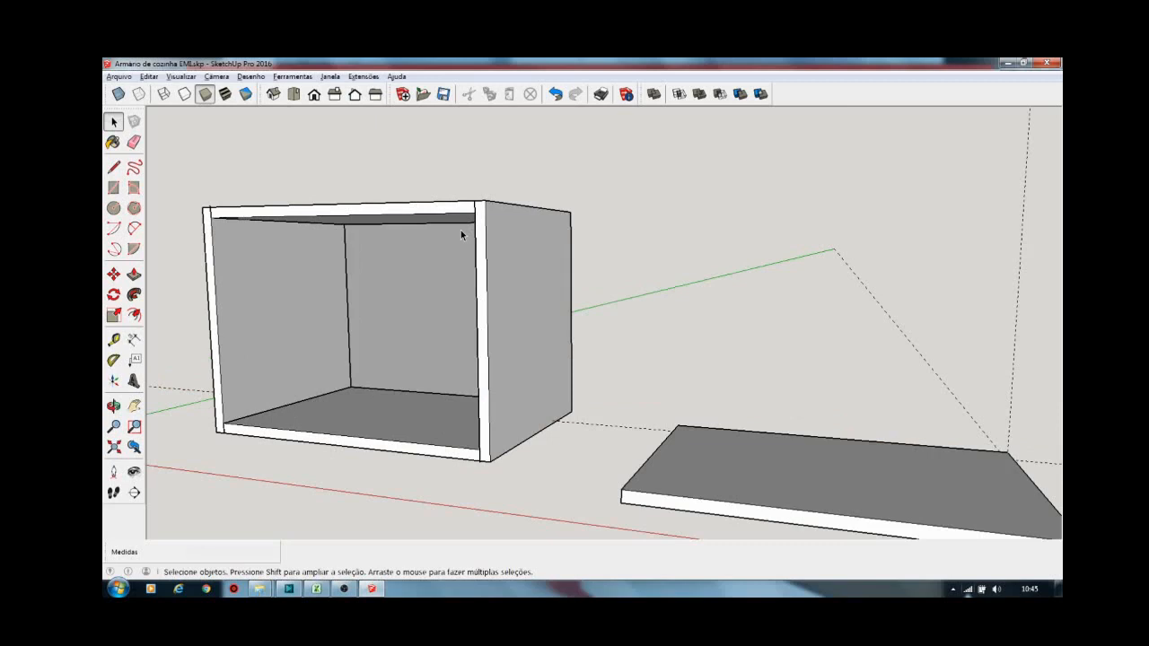
pyautogui.press('t')
pyautogui.click(461, 214)
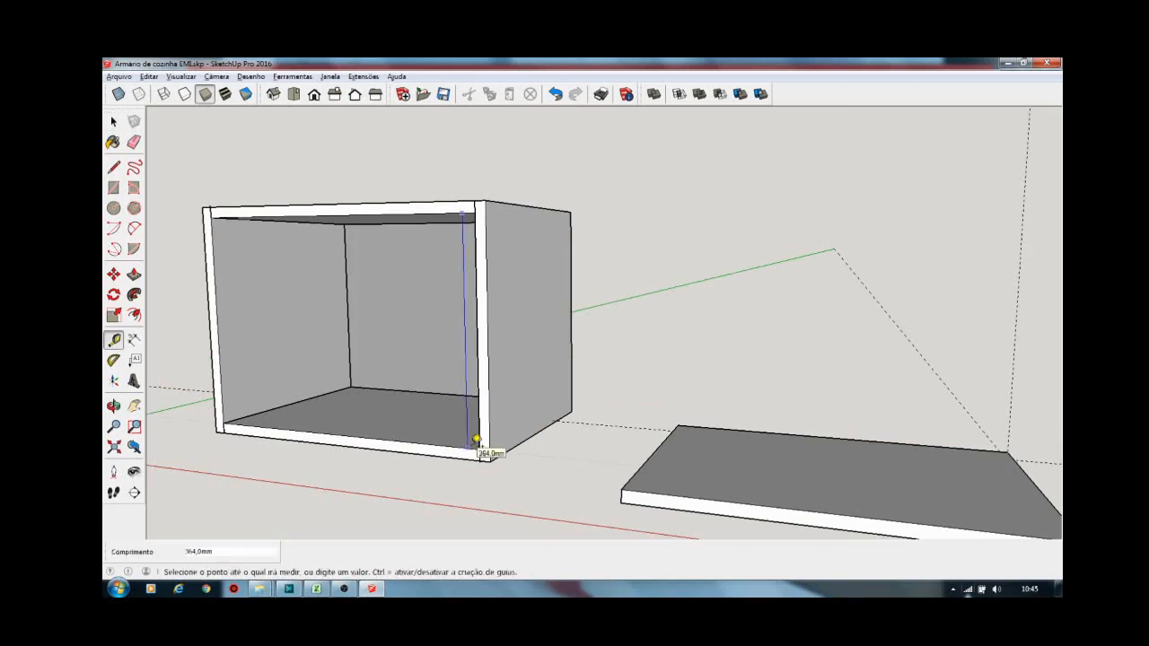
pyautogui.click(476, 442)
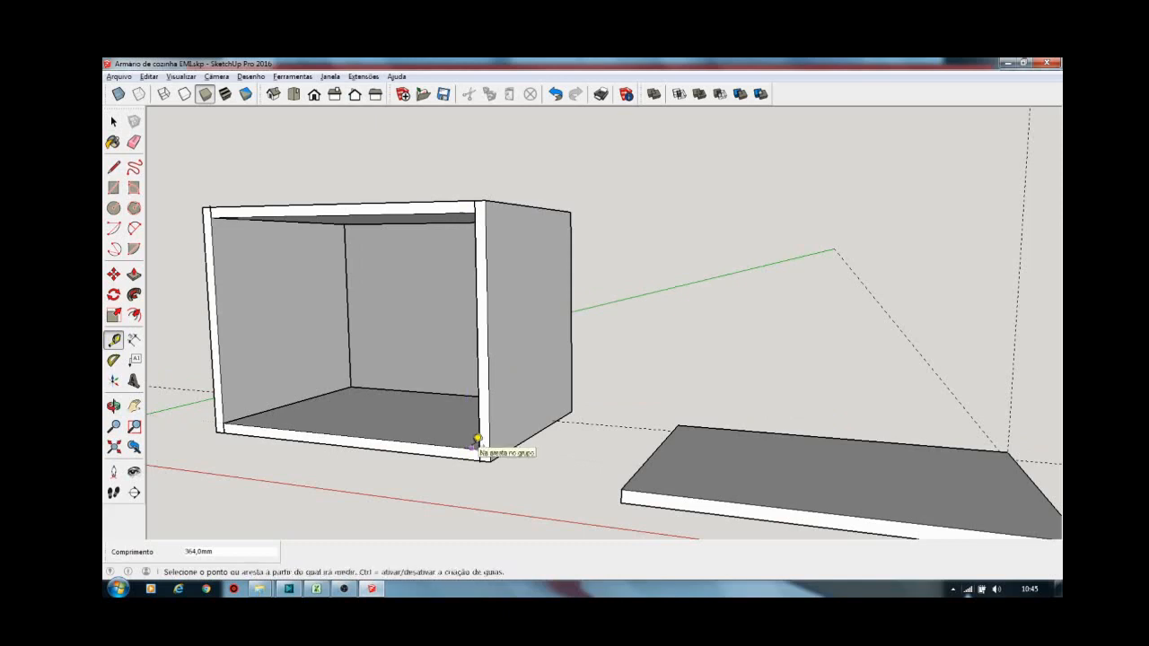
pyautogui.press('space')
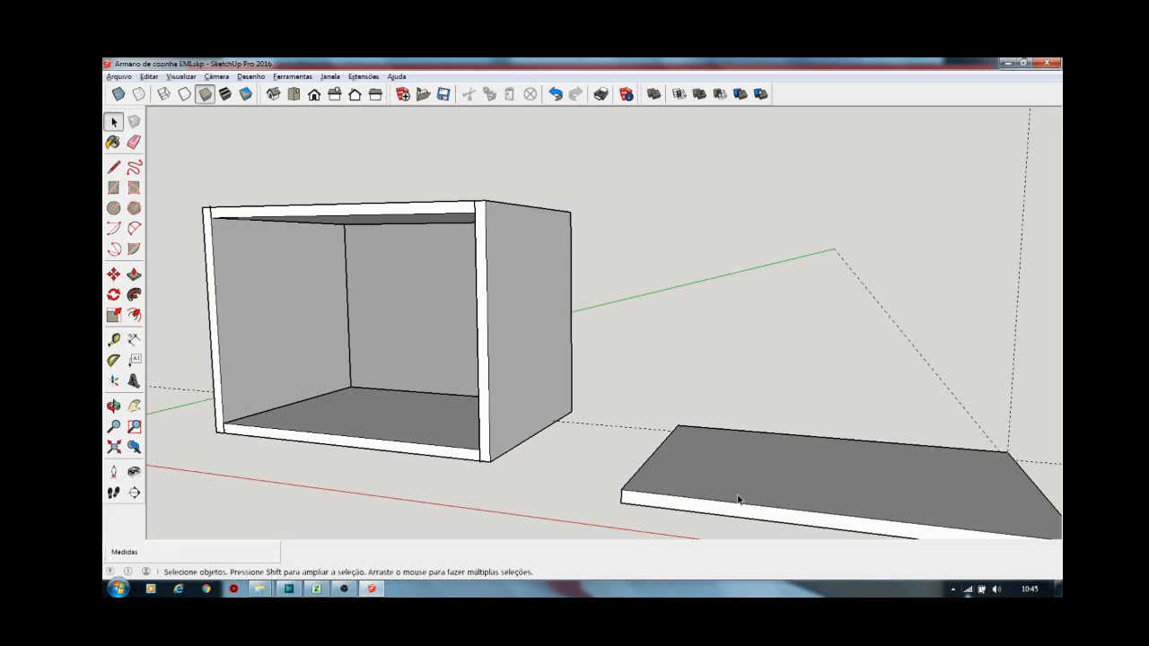
# Copy the separate base panel about 279 mm straight up along the blue axis to serve as the top panel
pyautogui.click(737, 499)
pyautogui.press('m')
pyautogui.press('ctrl')
pyautogui.click(621, 502)
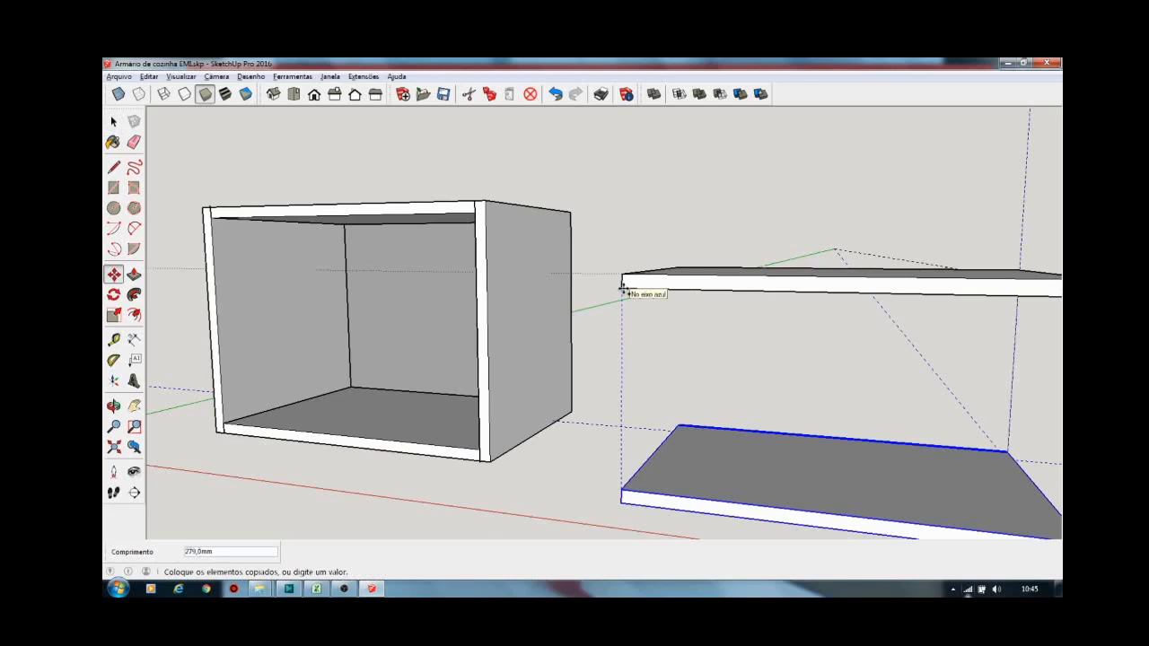
pyautogui.click(623, 287)
# Rotate the raised copy upside down so its rear rebate faces downward, and move it back directly above the base panel
pyautogui.moveTo(623, 287); pyautogui.dragTo(745, 438, button='middle')
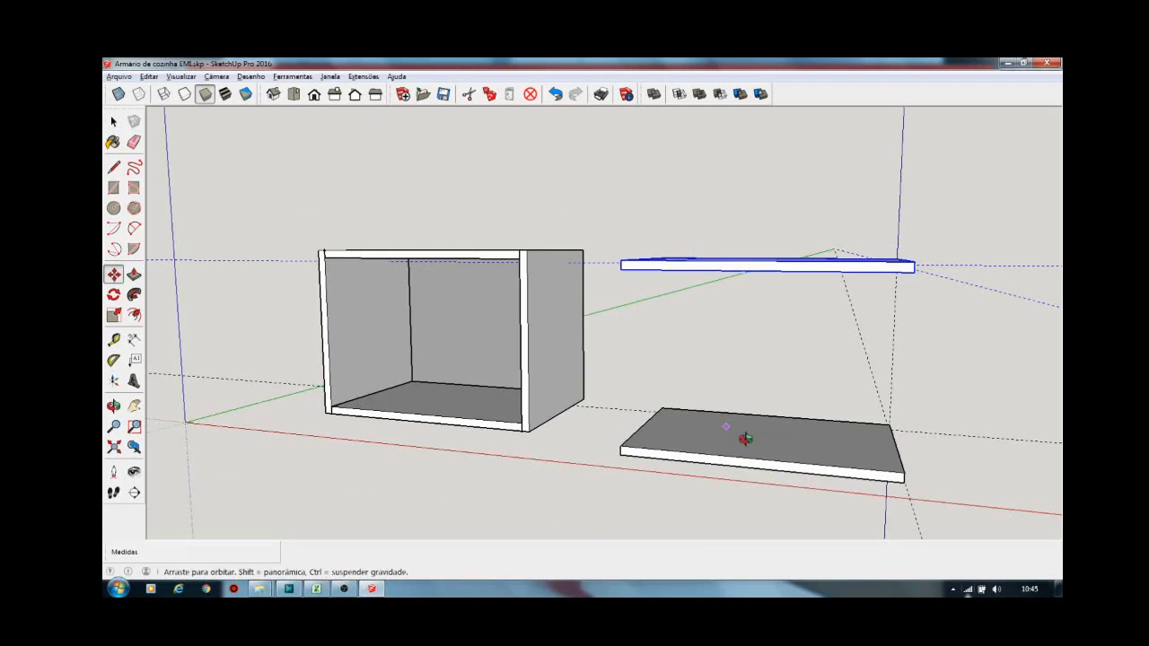
pyautogui.moveTo(745, 438); pyautogui.dragTo(616, 407, button='middle')
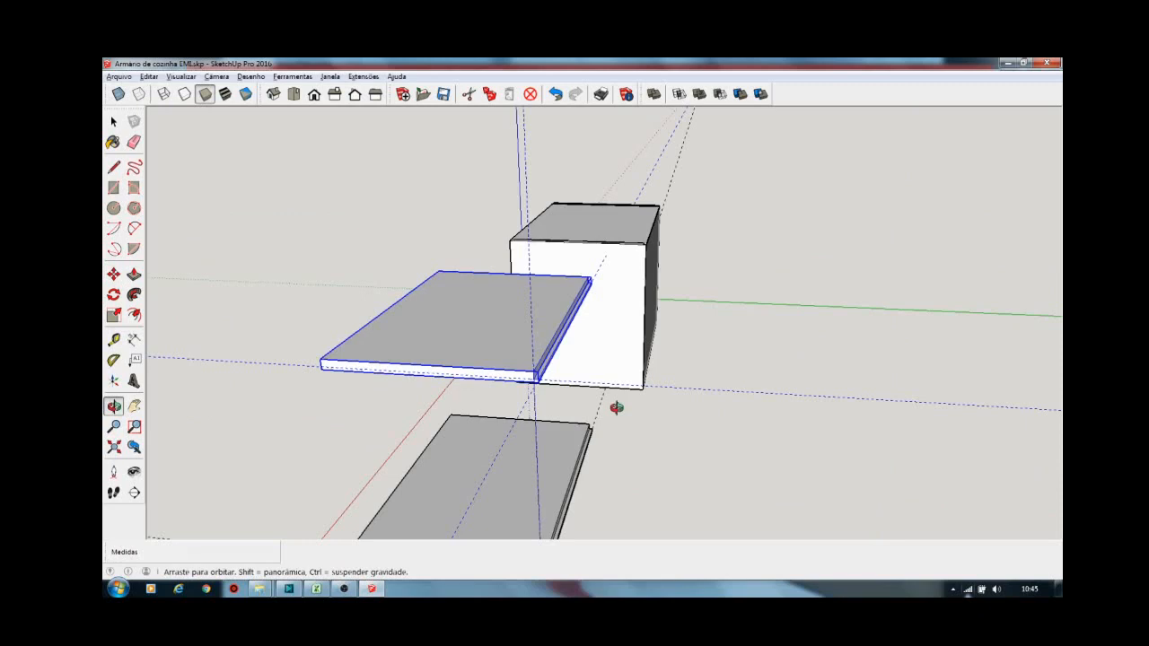
pyautogui.scroll(5, 574, 386)
pyautogui.scroll(-3, 541, 362)
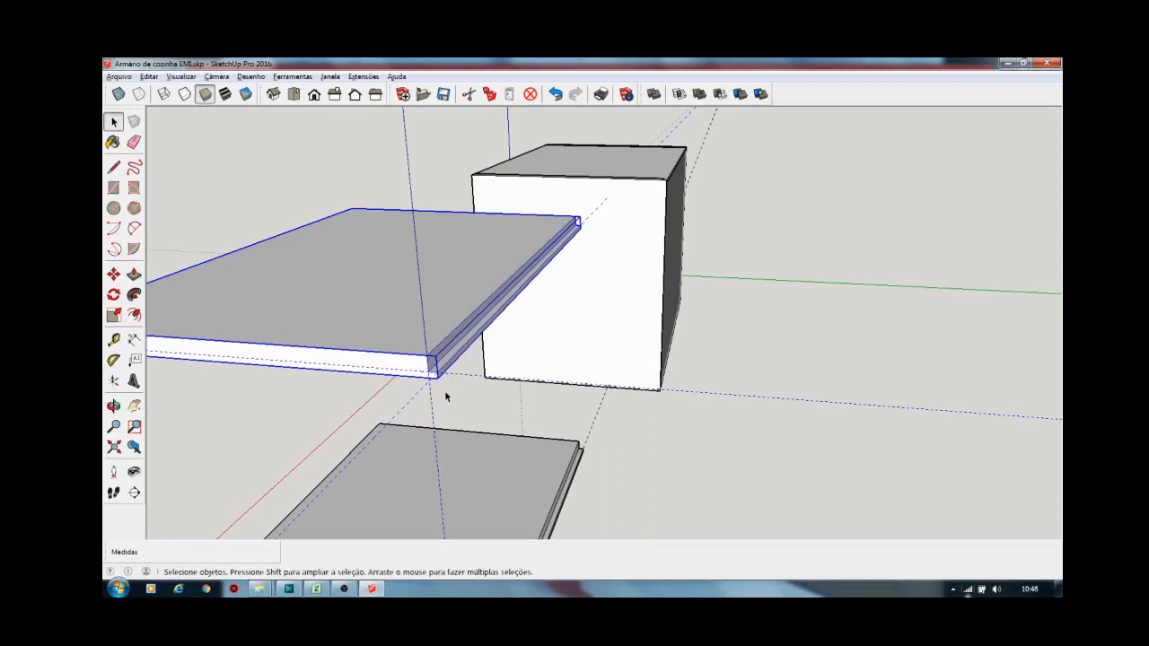
pyautogui.moveTo(446, 396); pyautogui.dragTo(657, 416, button='middle')
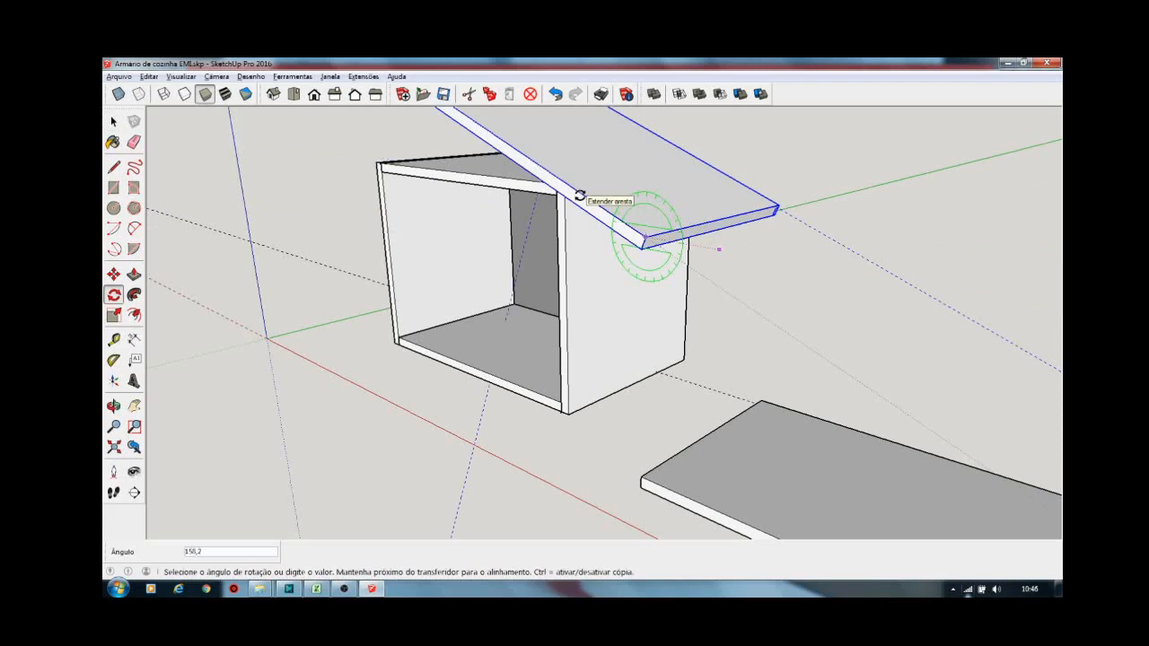
pyautogui.click(415, 206)
pyautogui.press('m')
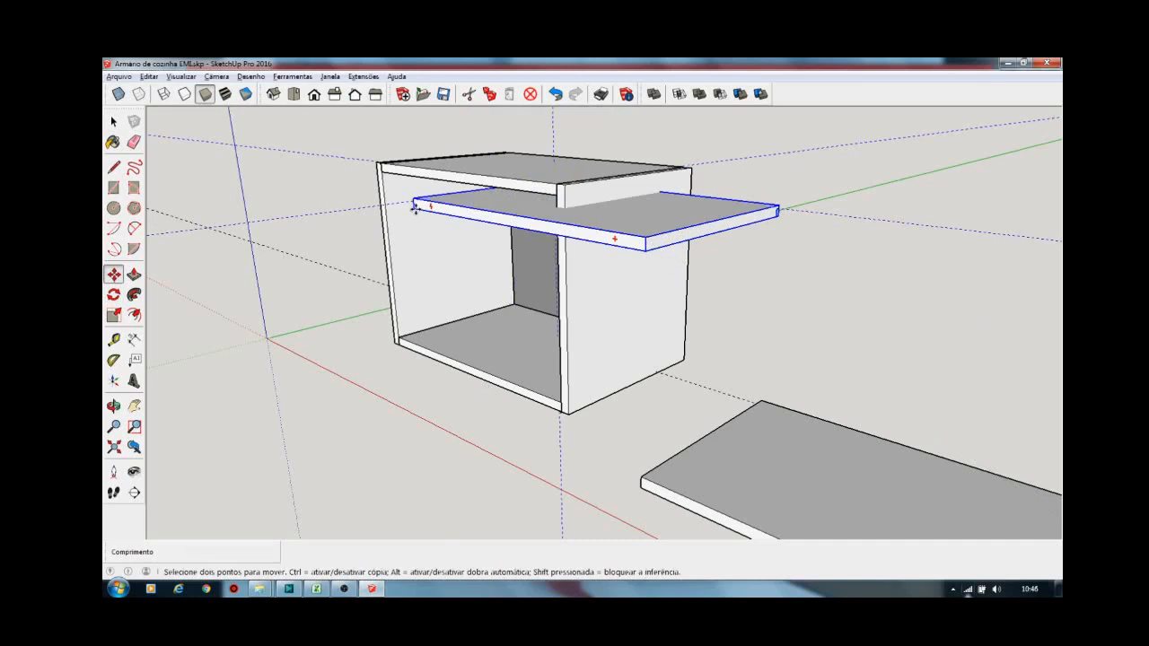
pyautogui.click(415, 206)
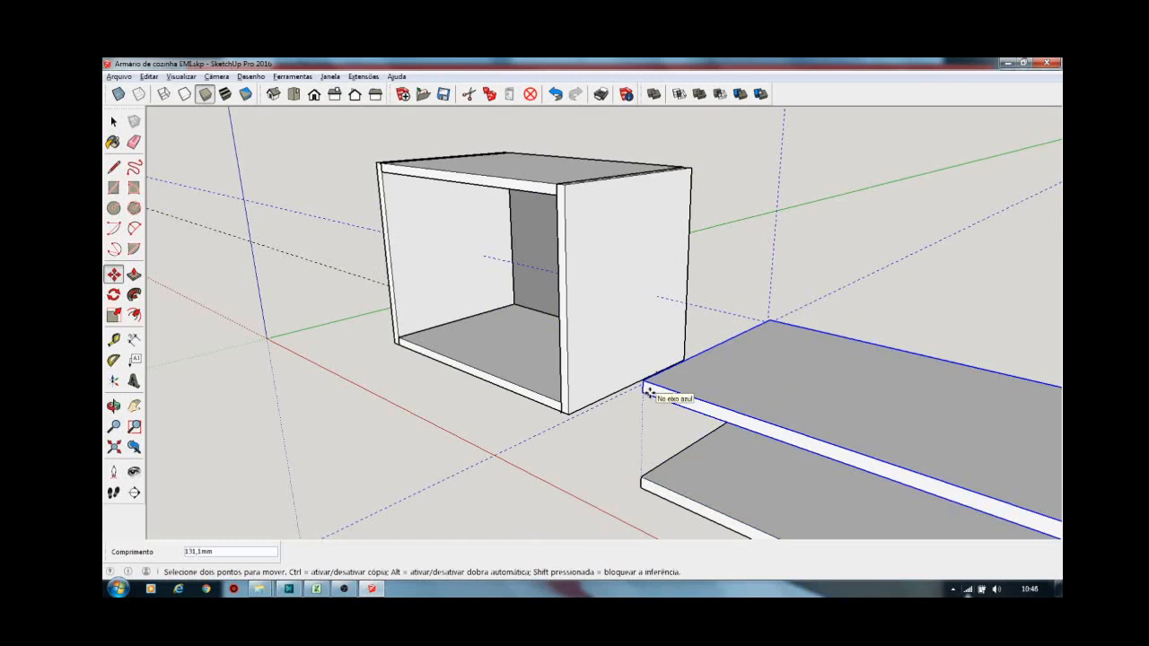
# Copy the base panel and paste the duplicate on the ground in front of the original
pyautogui.moveTo(648, 392); pyautogui.dragTo(715, 390, button='middle')
pyautogui.scroll(2, 588, 224)
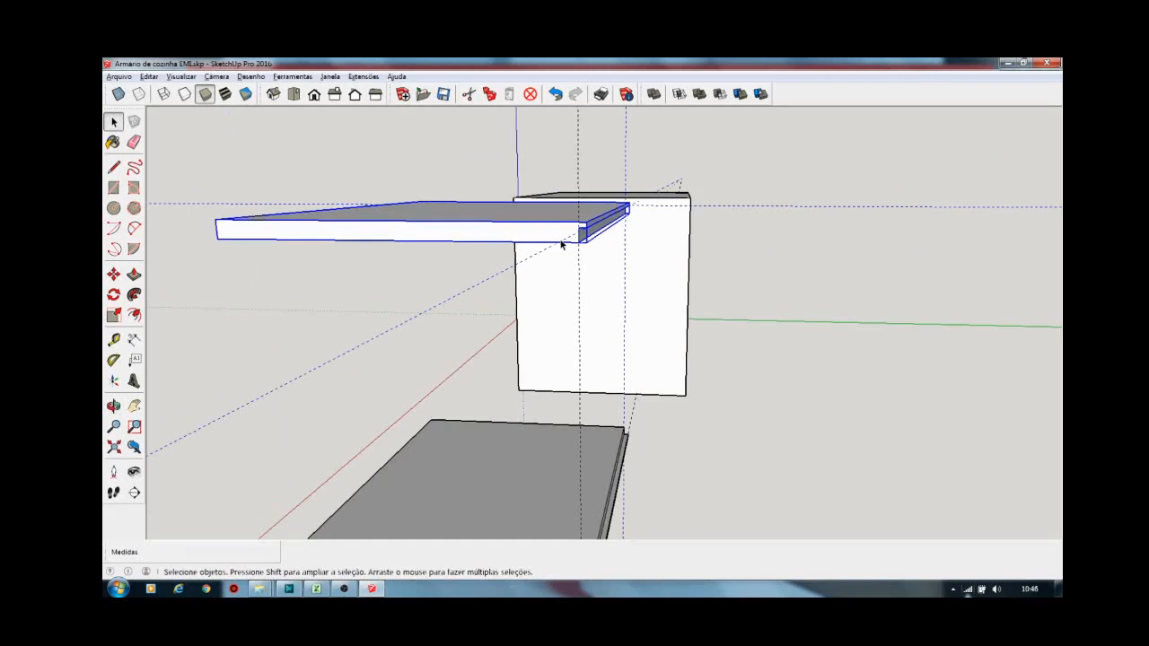
pyautogui.moveTo(560, 244); pyautogui.dragTo(553, 446, button='middle')
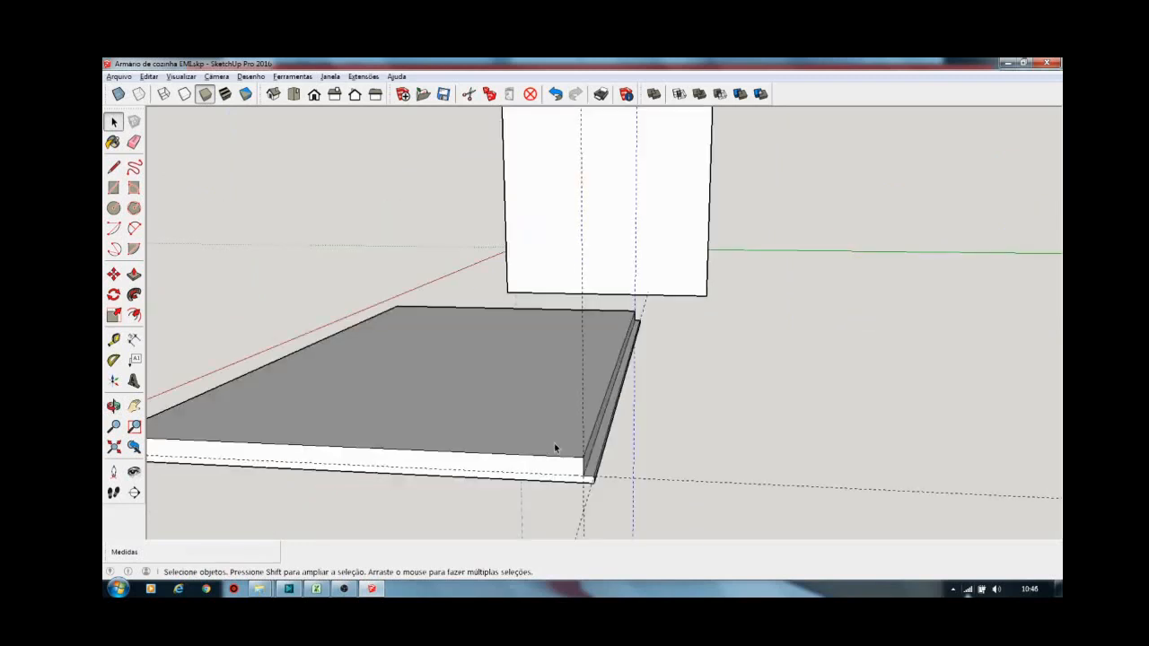
pyautogui.moveTo(554, 446); pyautogui.dragTo(715, 459, button='middle')
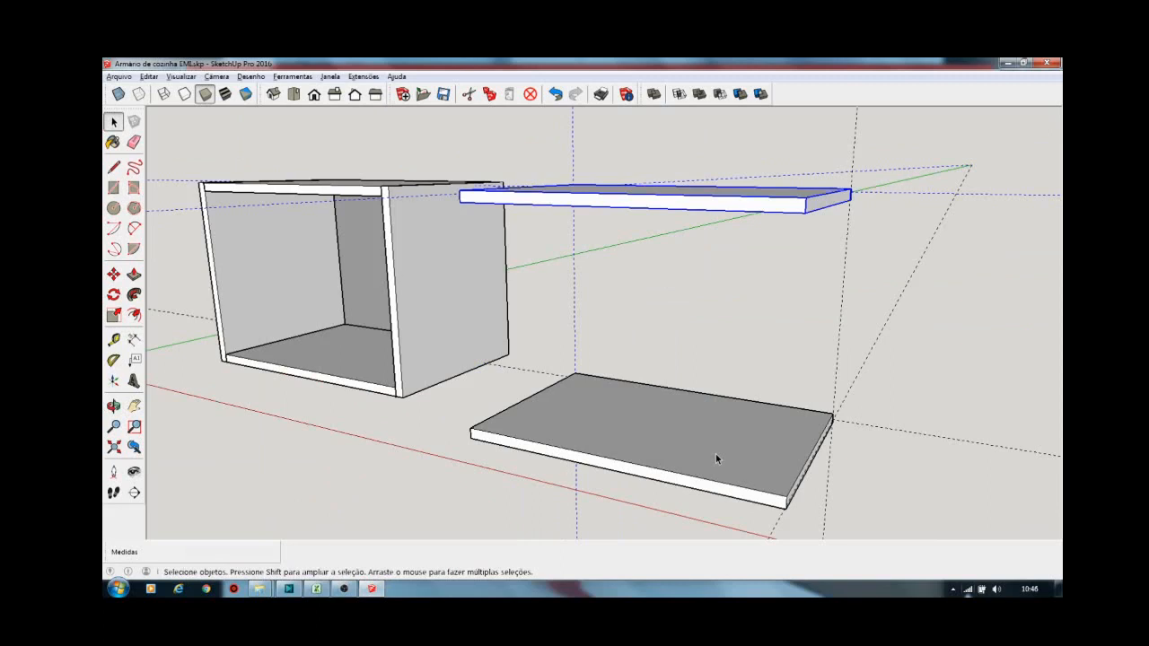
pyautogui.moveTo(716, 458); pyautogui.dragTo(625, 438, button='middle')
pyautogui.click(625, 438)
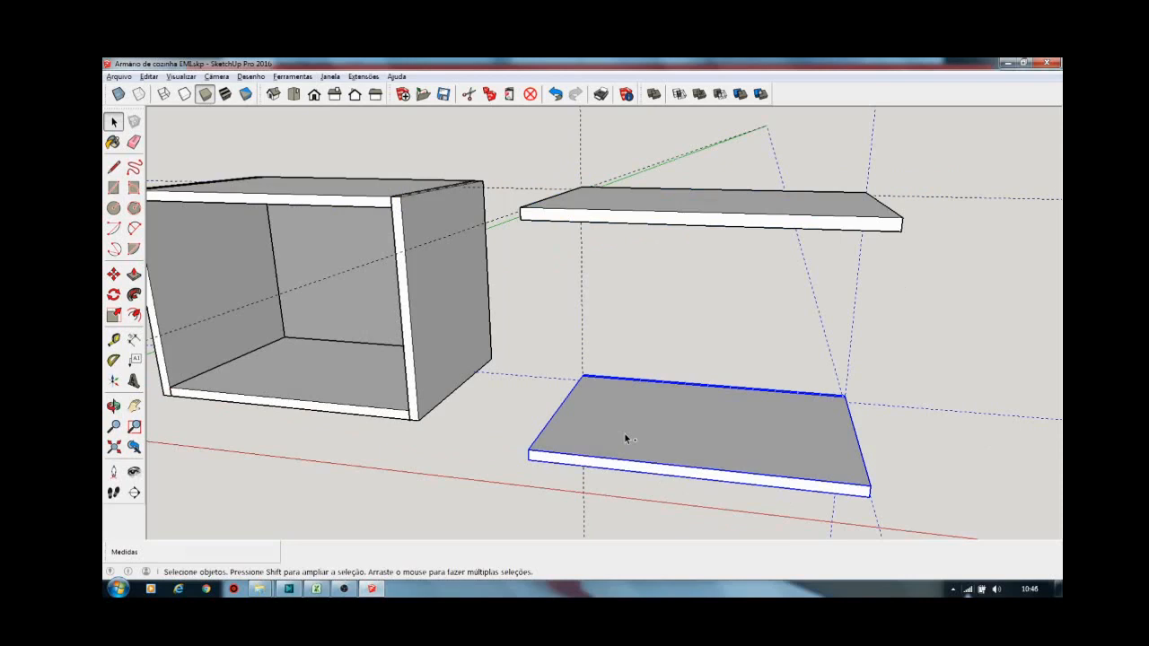
pyautogui.scroll(-2, 641, 398)
pyautogui.hotkey('ctrl', 'v')
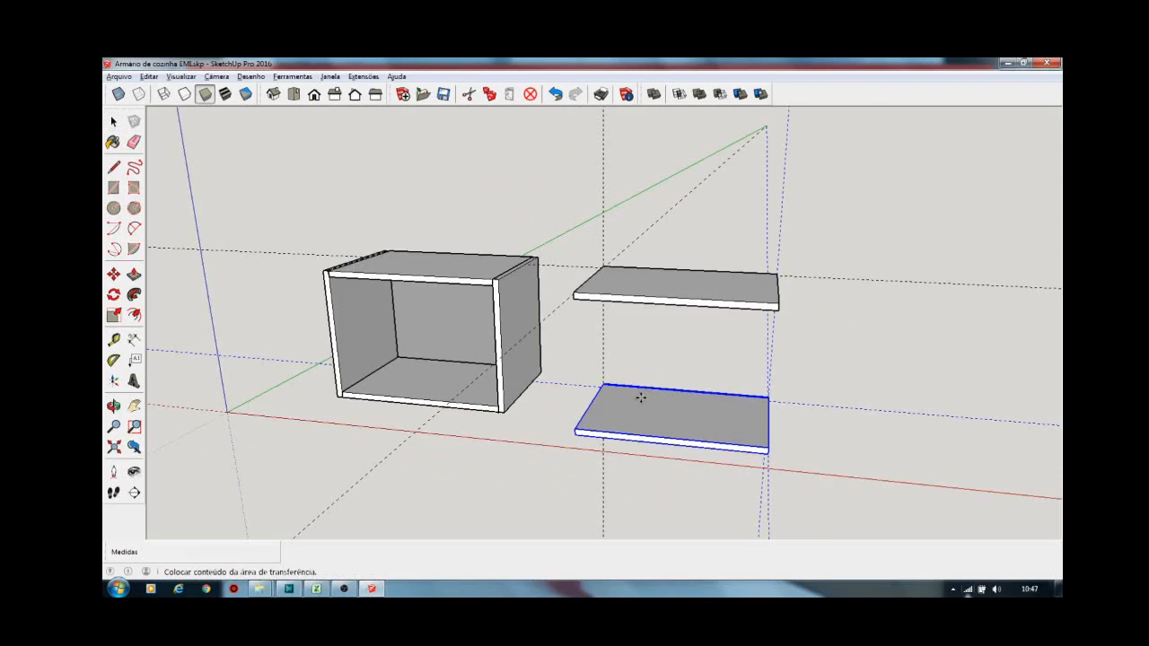
pyautogui.scroll(-2, 641, 397)
pyautogui.click(542, 496)
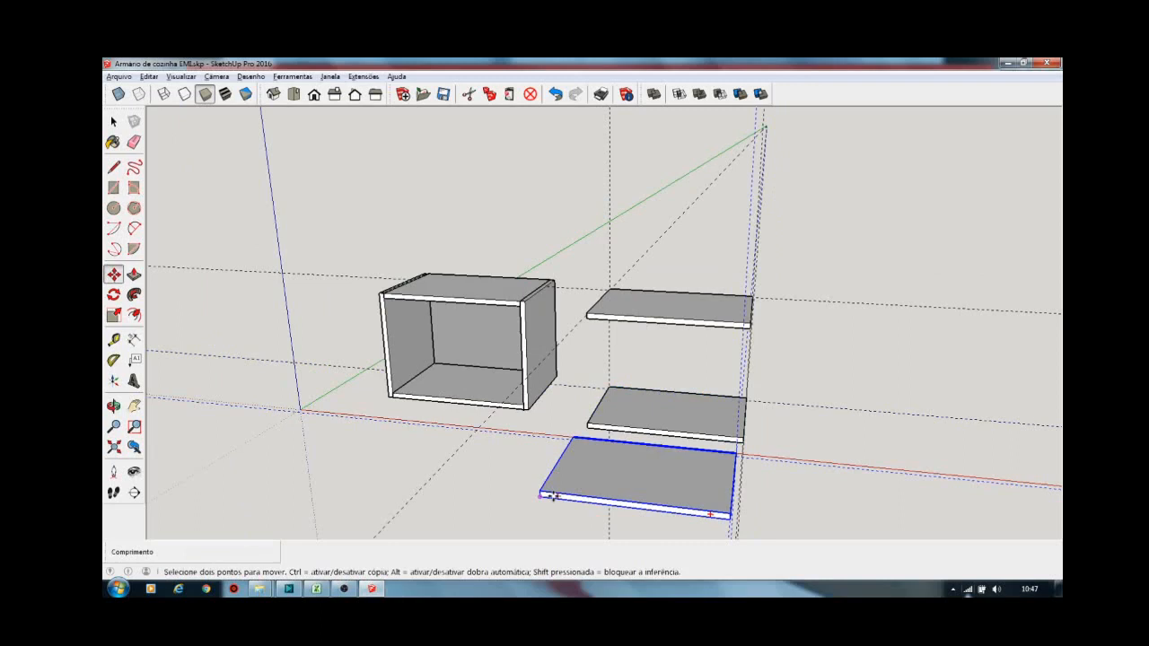
# Rotate the pasted panel copy upright and move it against the end of the top and base panels nearest the assembled cabinet
pyautogui.press('space')
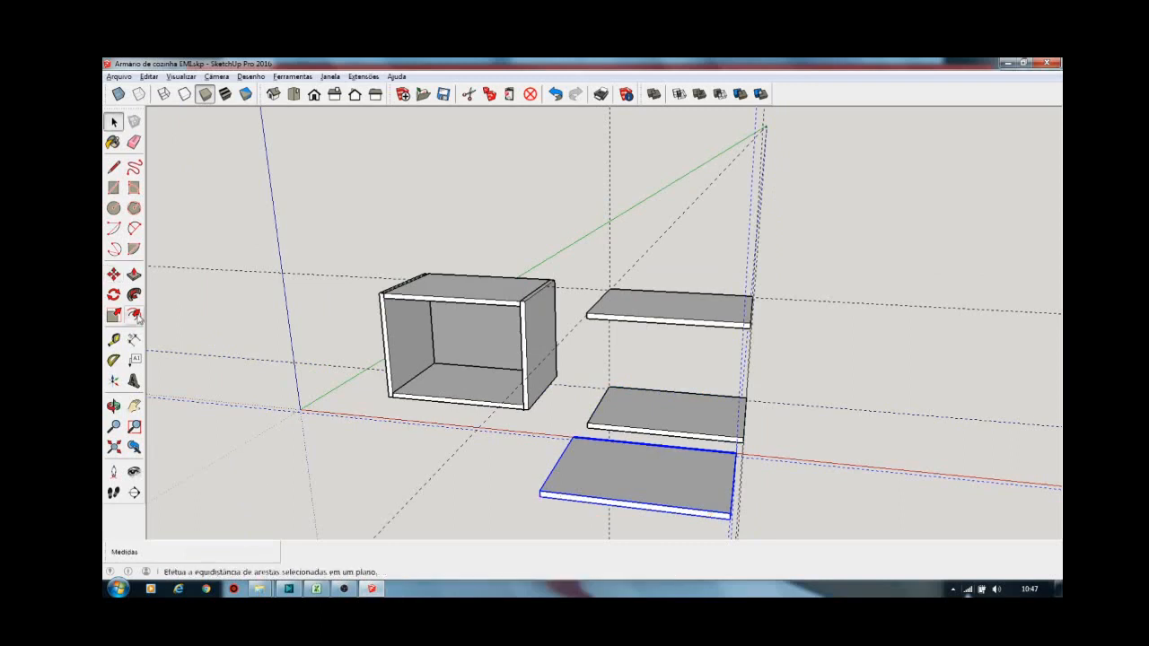
pyautogui.press('q')
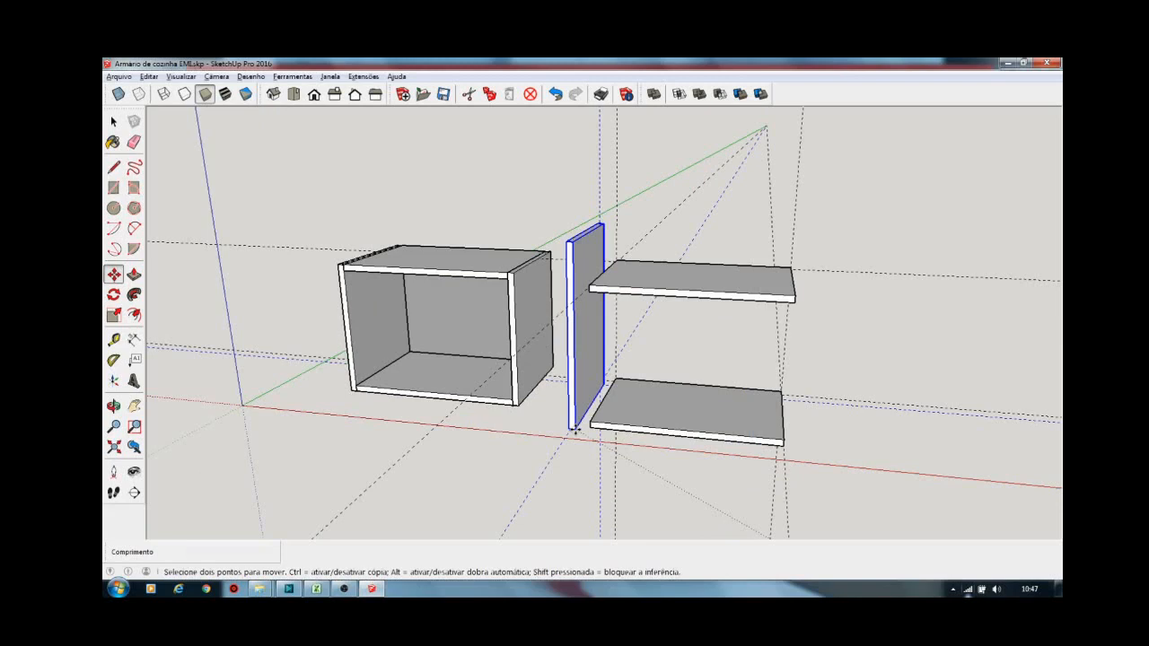
# Push the upright side panel's upper end down 114 mm, flush with the top panel's upper face
pyautogui.scroll(3, 614, 259)
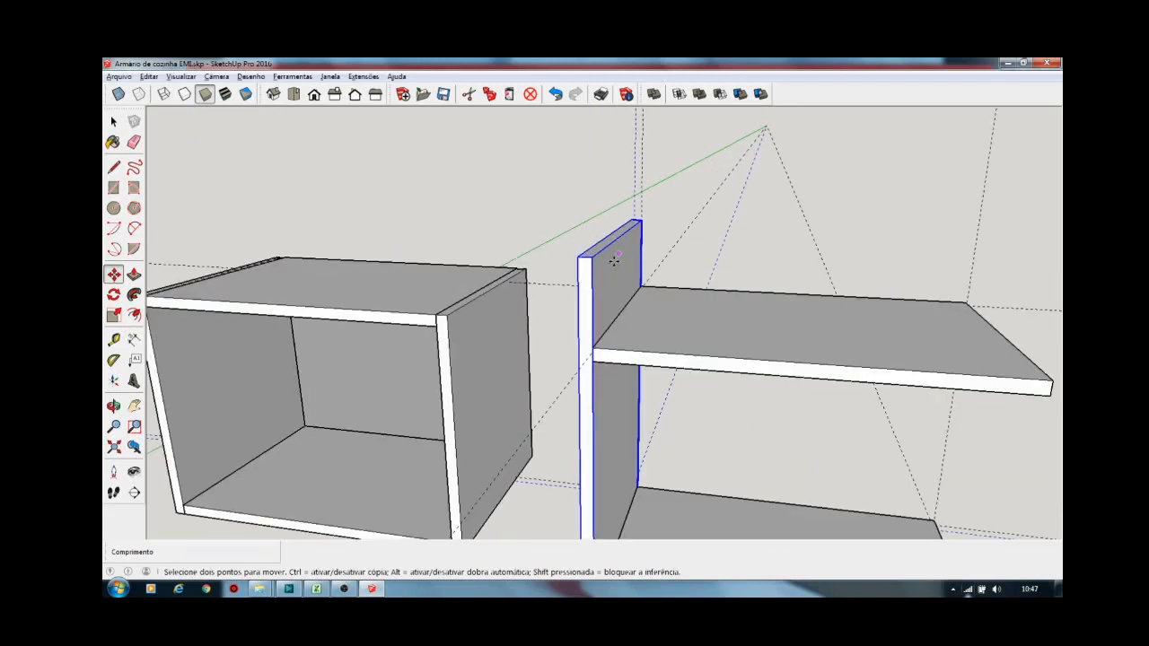
pyautogui.press('space')
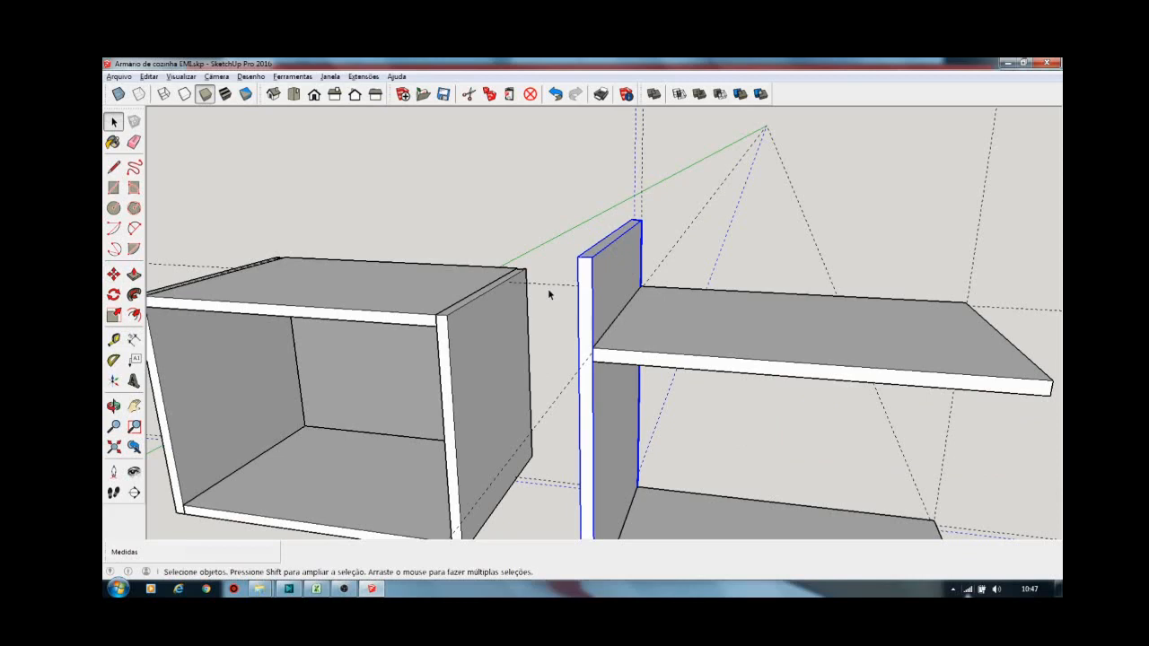
pyautogui.press('p')
pyautogui.scroll(3, 591, 259)
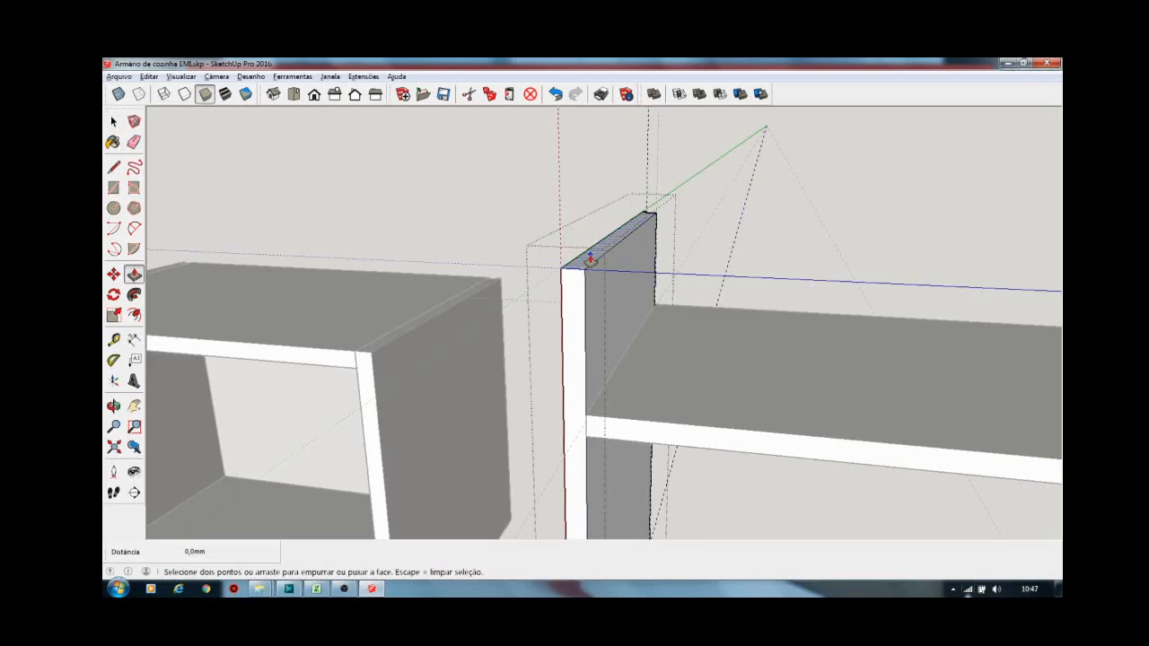
pyautogui.moveTo(590, 260); pyautogui.dragTo(591, 420)
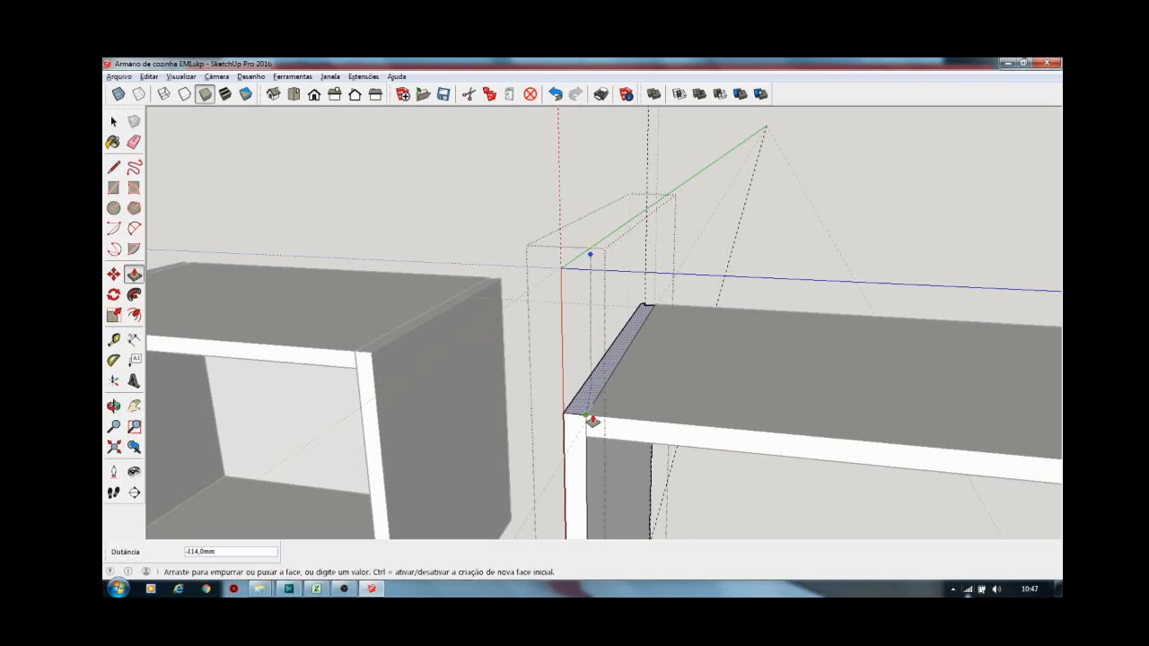
pyautogui.scroll(-4, 591, 420)
pyautogui.press('t')
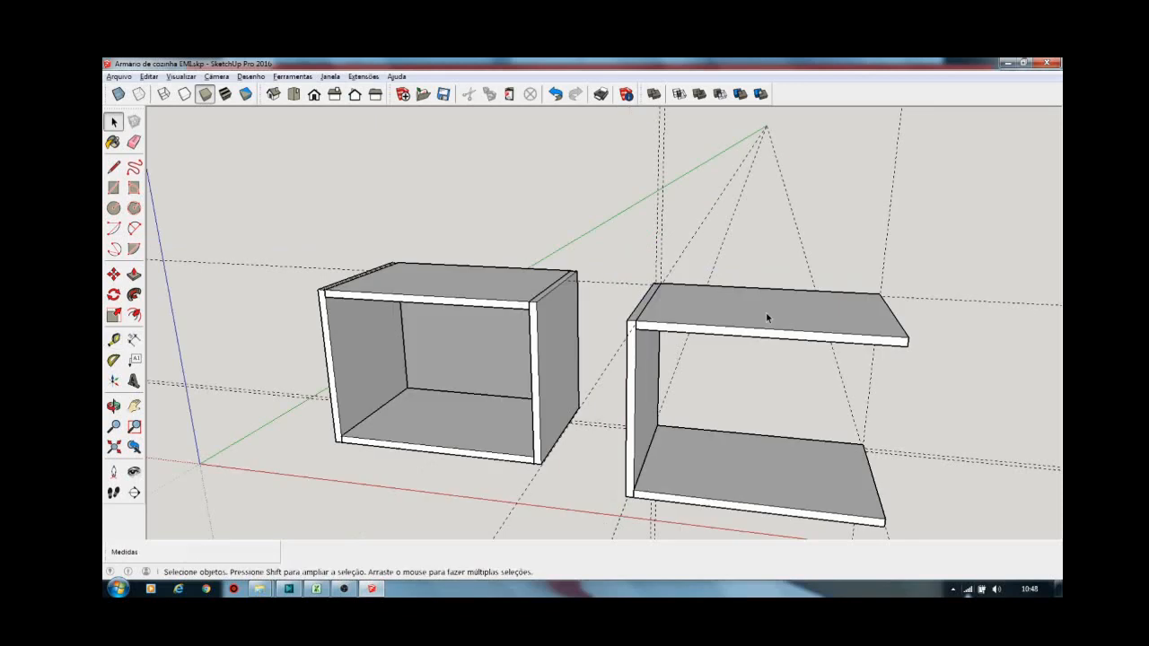
# Copy the shortened side panel along the red axis to the opposite end of the top and base panels
pyautogui.click(638, 413)
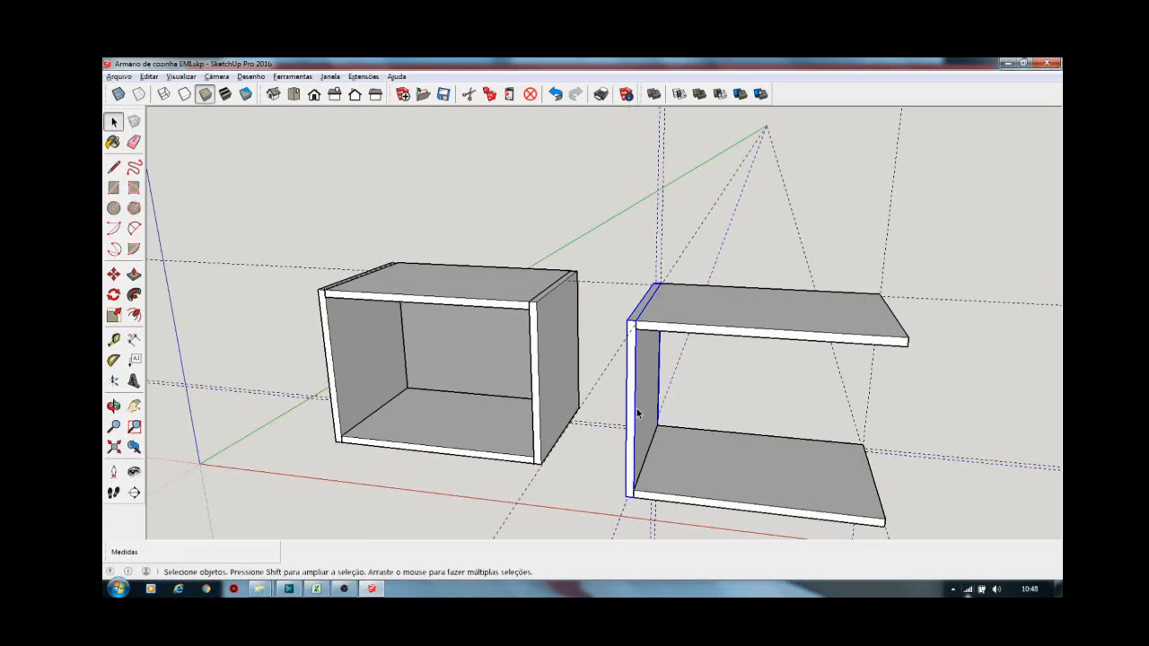
pyautogui.press('m')
pyautogui.click(627, 496)
pyautogui.press('ctrl')
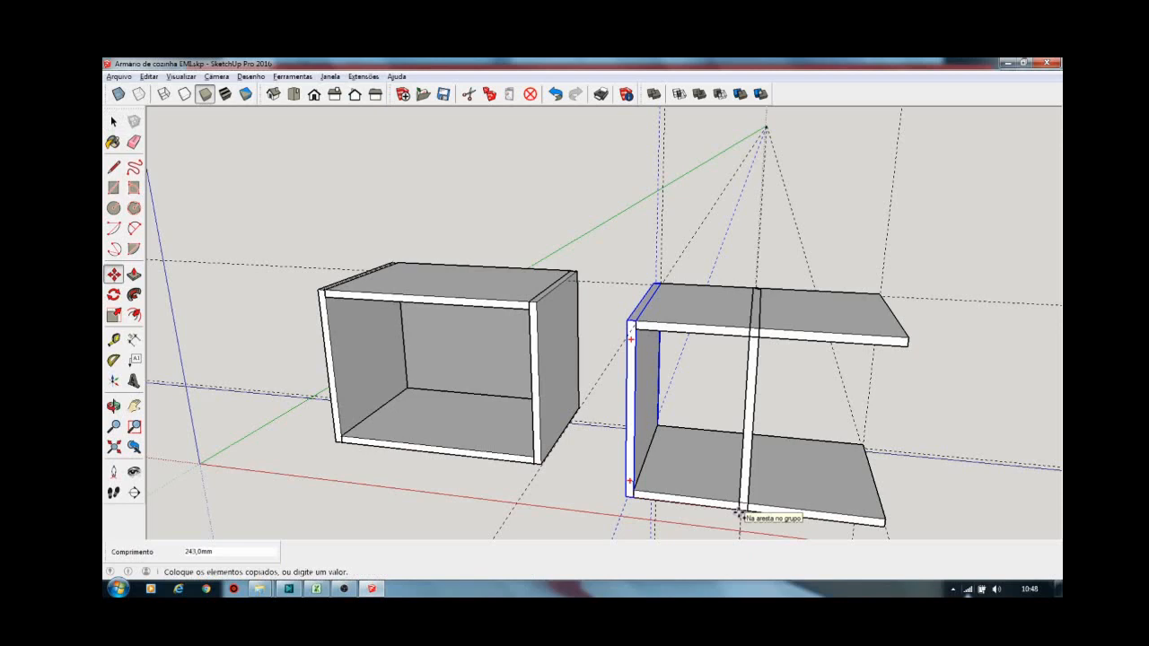
pyautogui.moveTo(737, 513); pyautogui.dragTo(361, 353, button='middle')
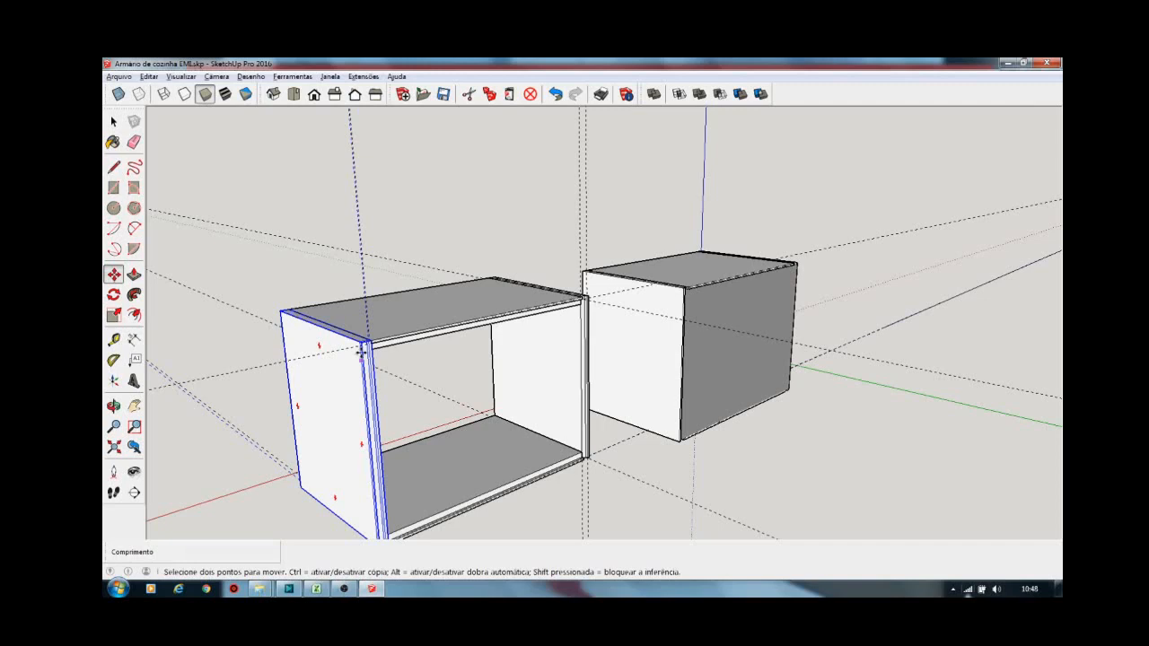
# Rotate the copied side panel so its rear rebate faces inward, and move it back against the ends of the top and base
pyautogui.press('space')
pyautogui.scroll(5, 423, 429)
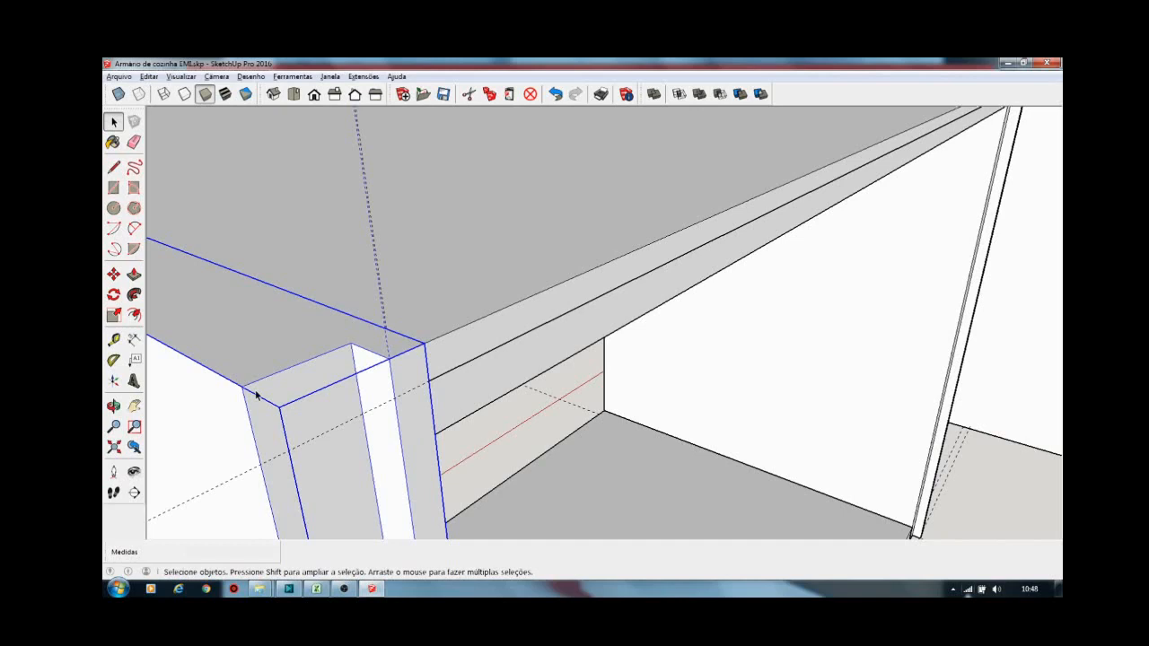
pyautogui.scroll(-5, 255, 395)
pyautogui.moveTo(256, 394); pyautogui.dragTo(362, 472, button='middle')
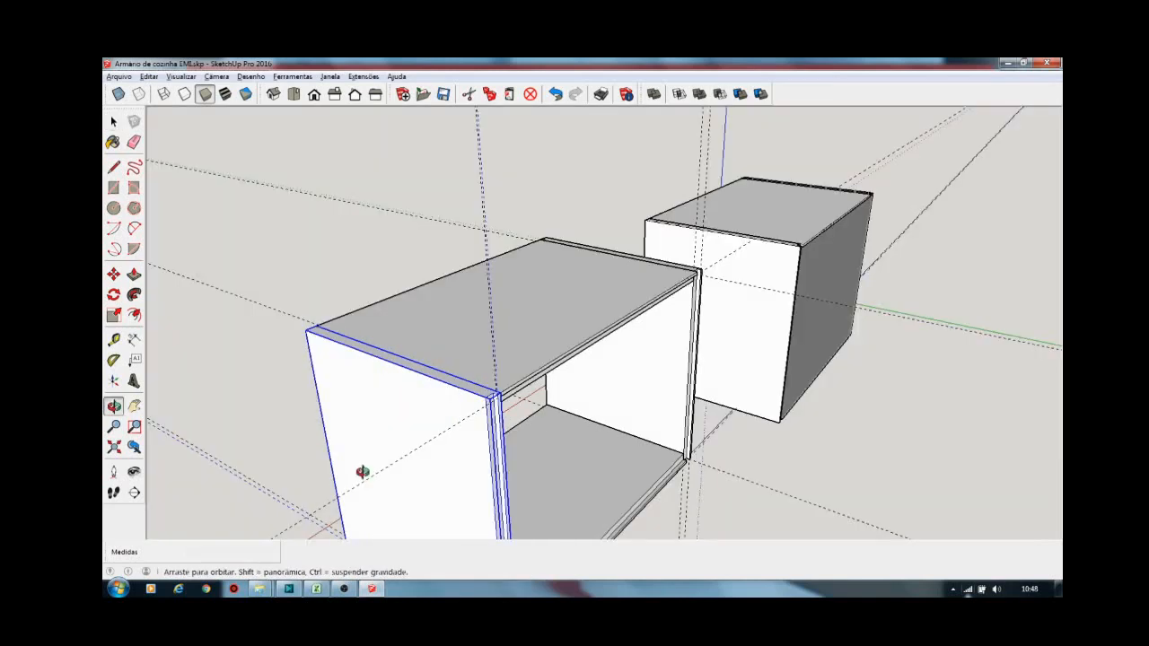
pyautogui.moveTo(362, 472); pyautogui.dragTo(853, 509, button='middle')
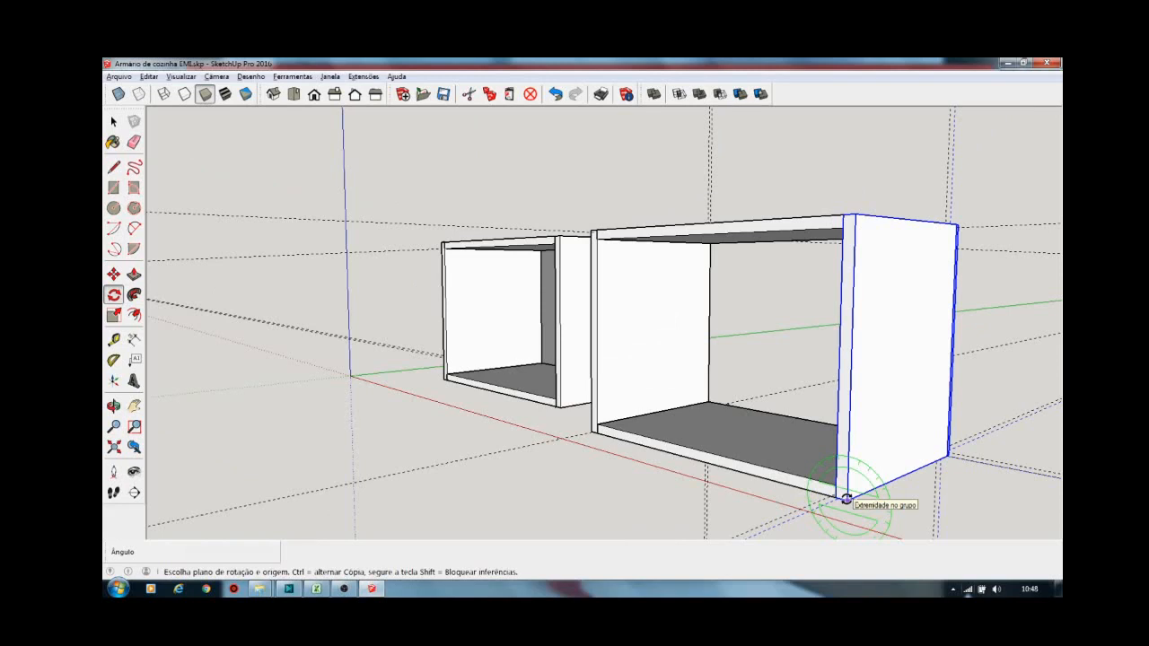
pyautogui.press('m')
pyautogui.click(846, 499)
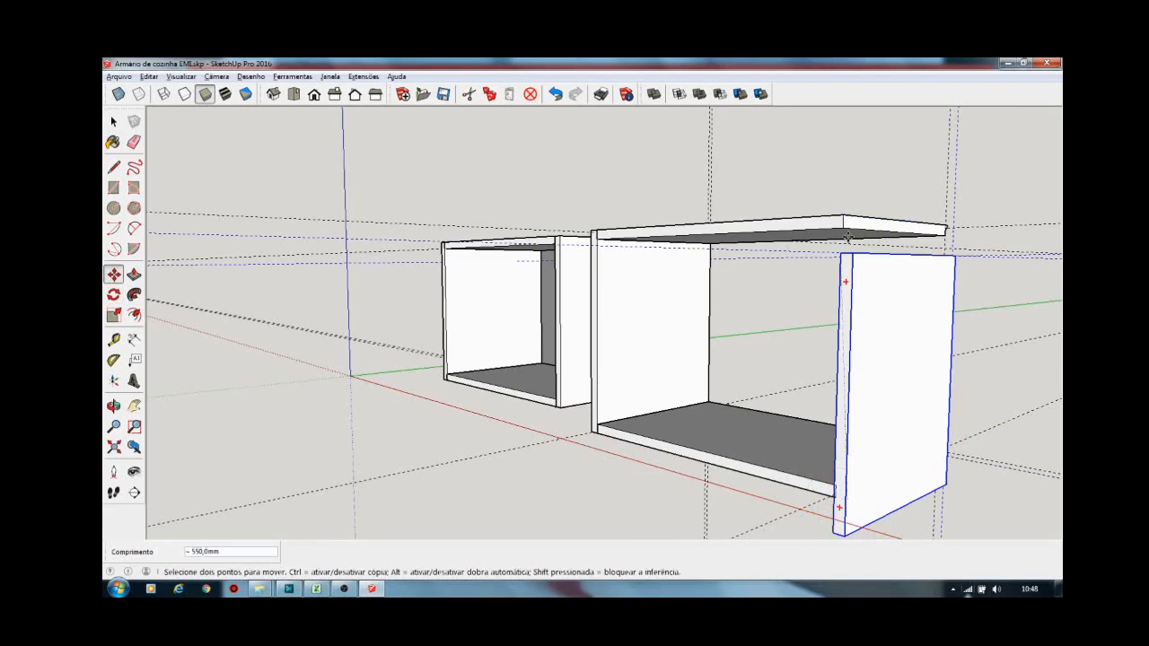
pyautogui.moveTo(847, 237); pyautogui.dragTo(660, 464, button='middle')
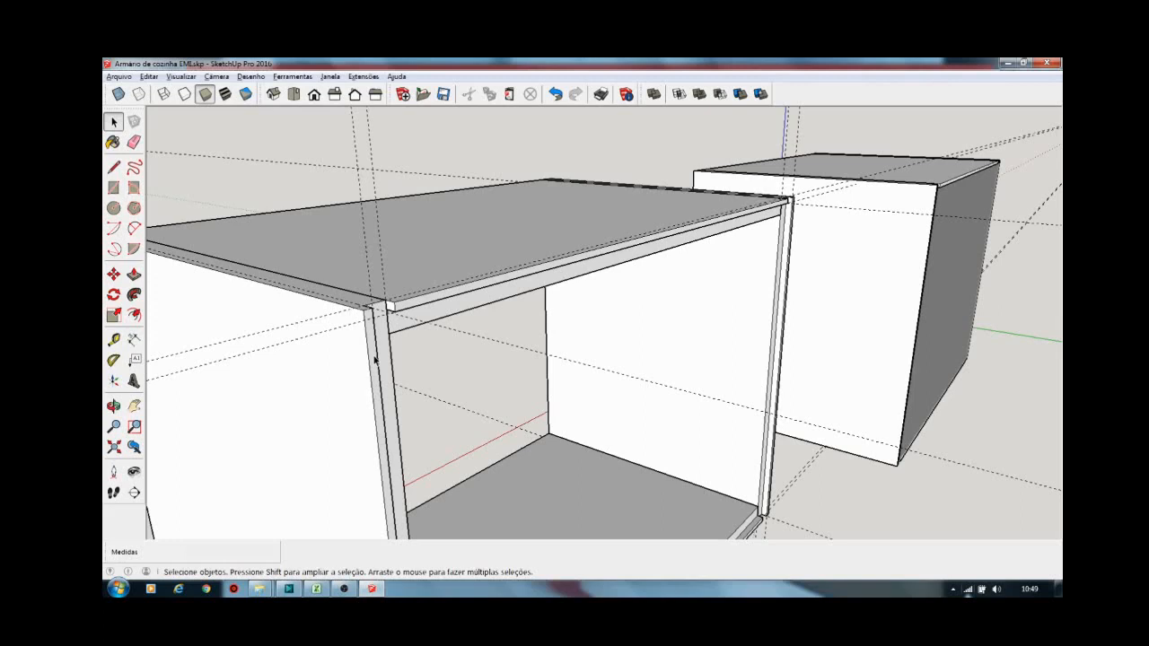
# Examine how the back panel sits in the rear rebates at the corner of the assembled cabinet
pyautogui.scroll(-3, 479, 346)
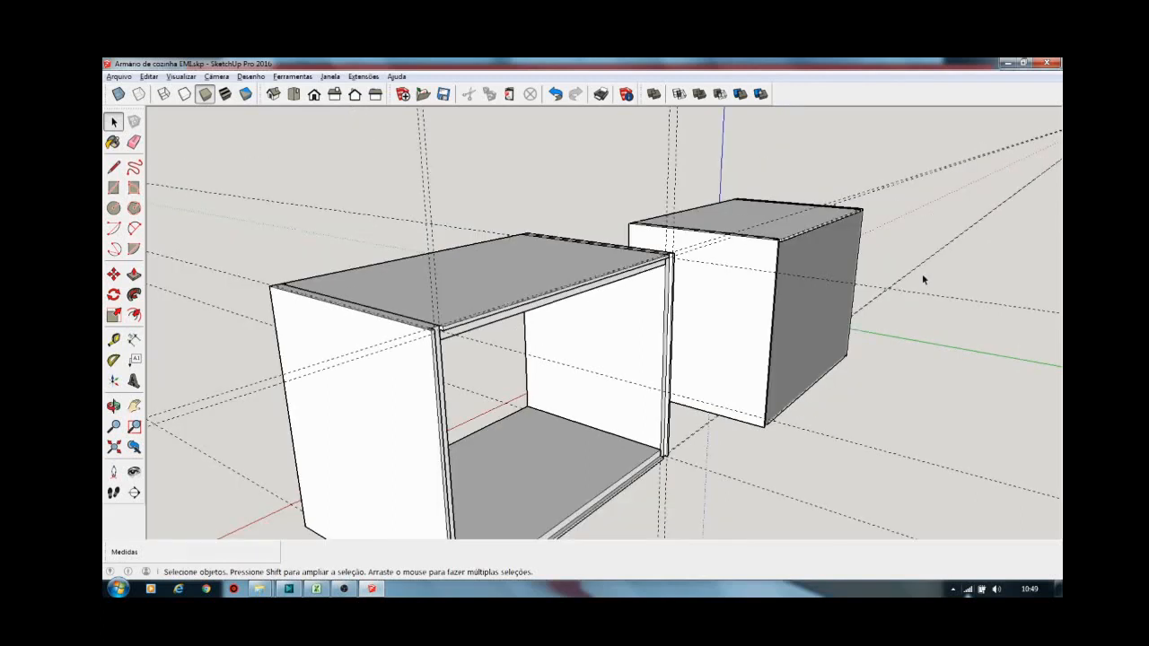
pyautogui.scroll(3, 922, 273)
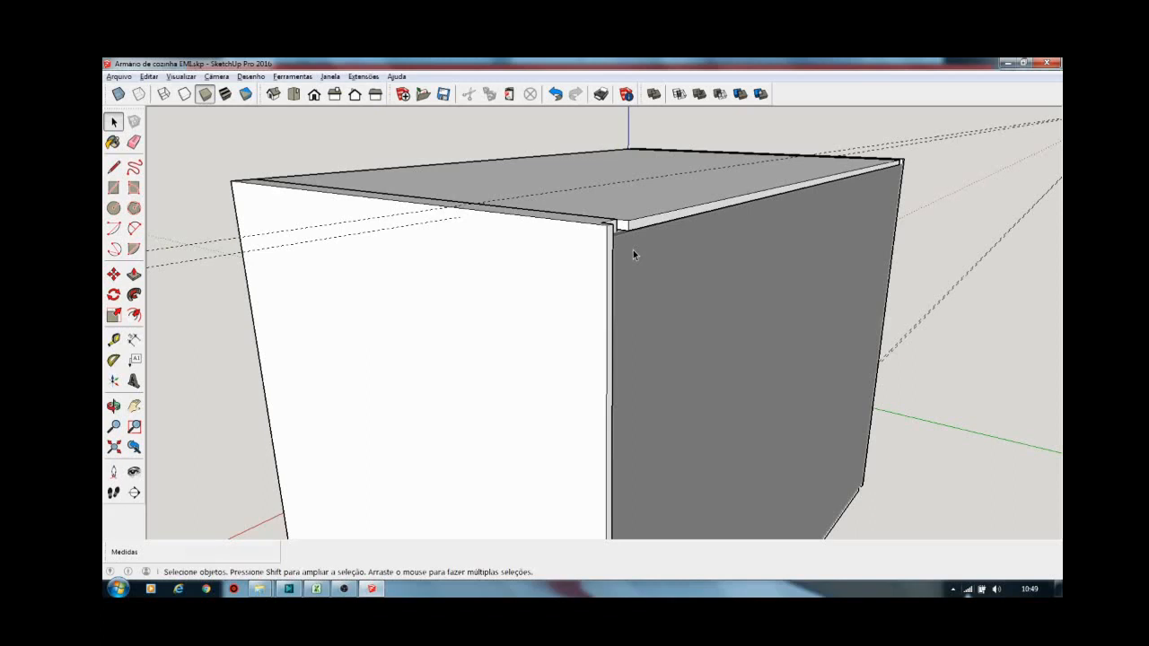
pyautogui.rightClick(665, 321)
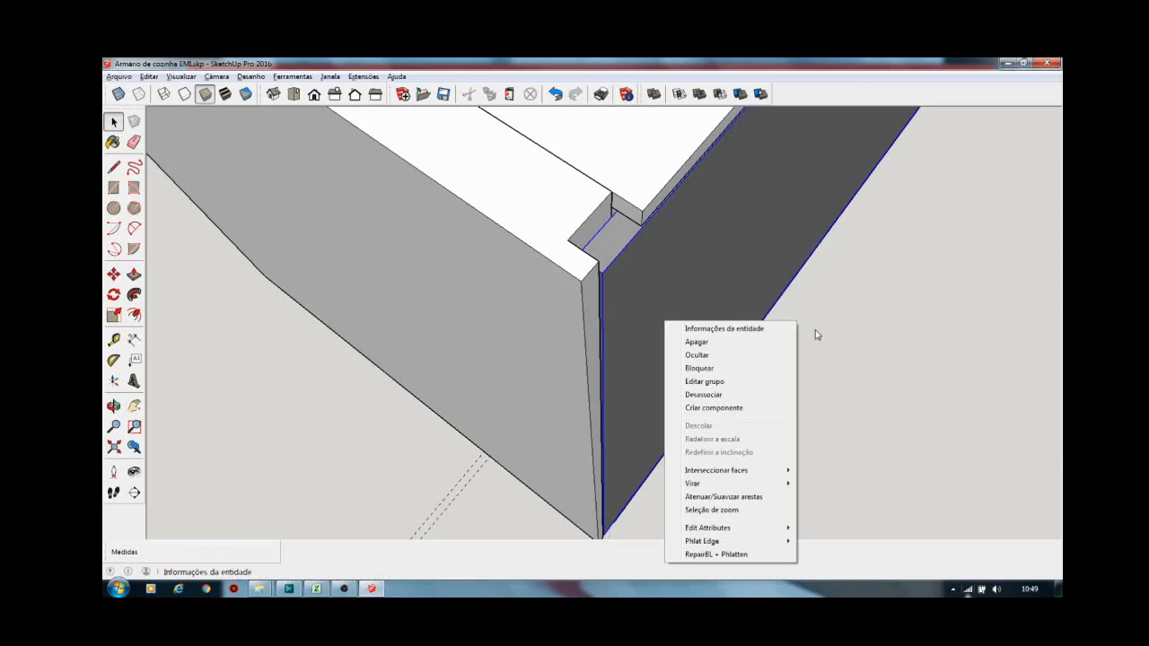
pyautogui.click(667, 357)
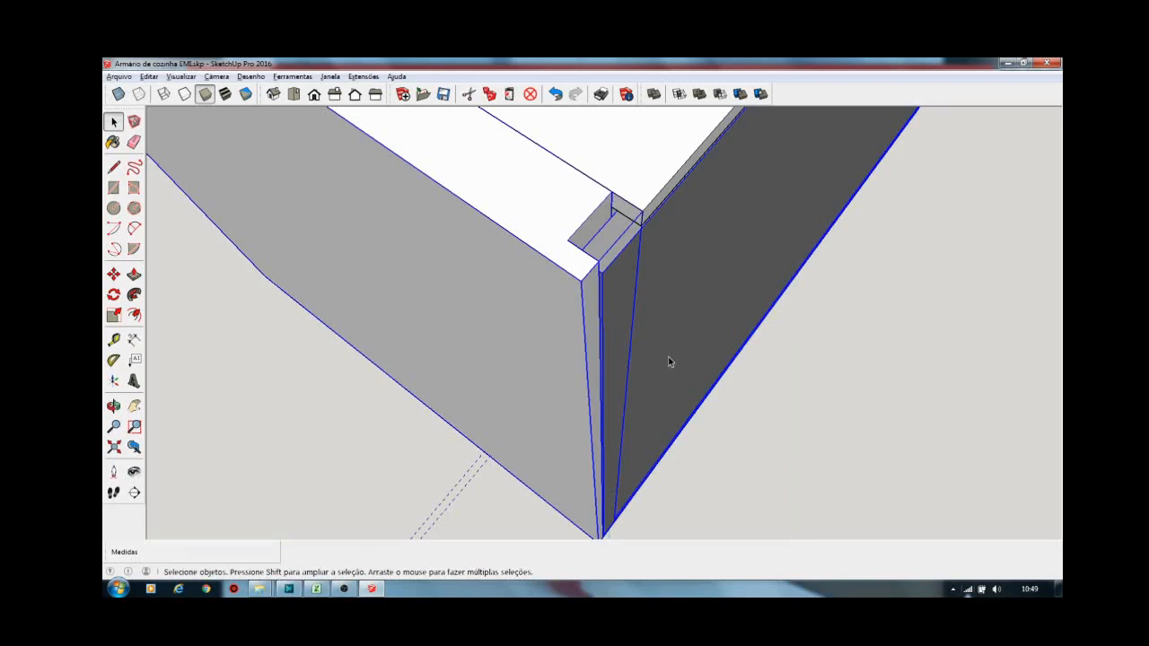
pyautogui.moveTo(668, 356); pyautogui.dragTo(637, 361, button='middle')
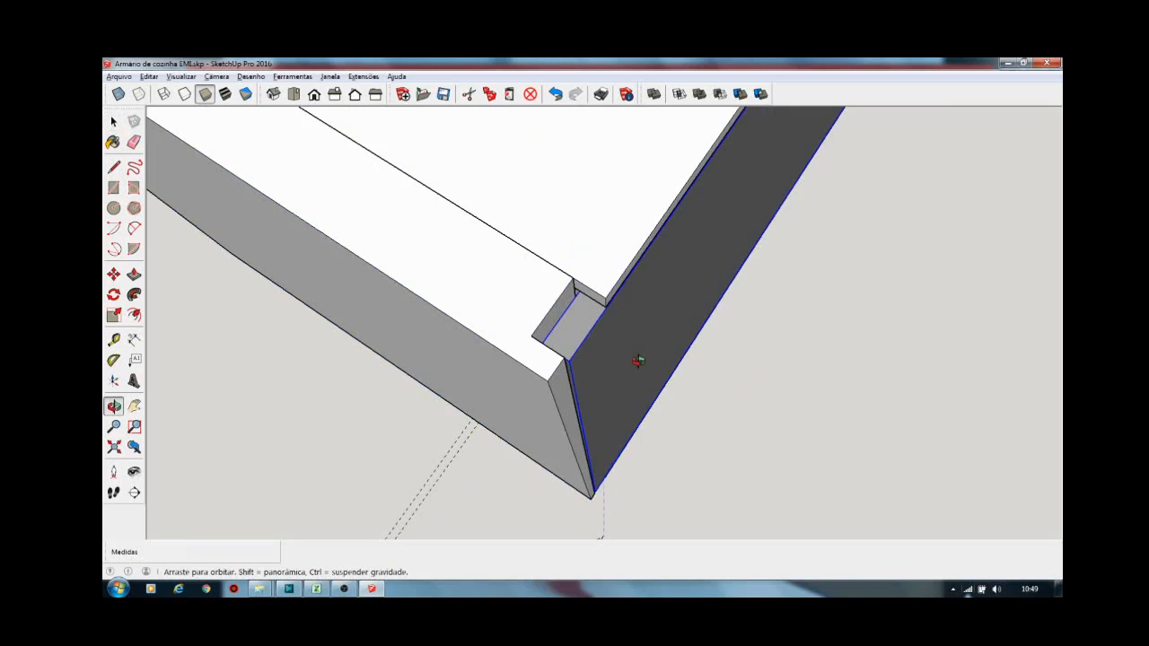
pyautogui.moveTo(637, 361); pyautogui.dragTo(557, 348, button='middle')
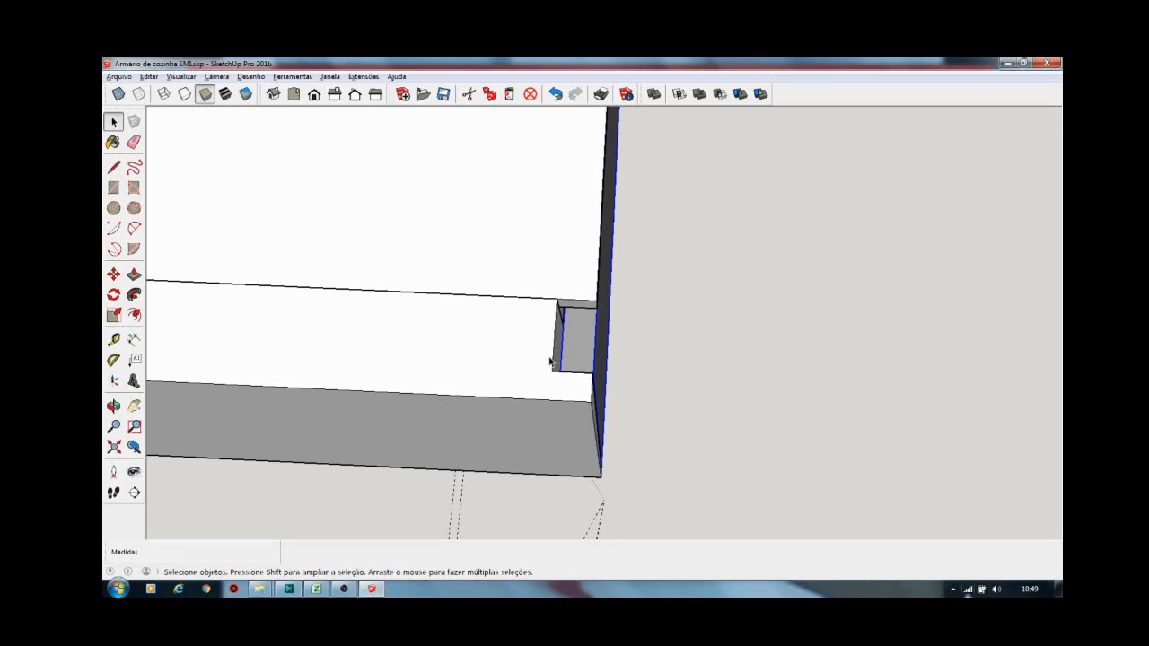
pyautogui.scroll(-4, 660, 241)
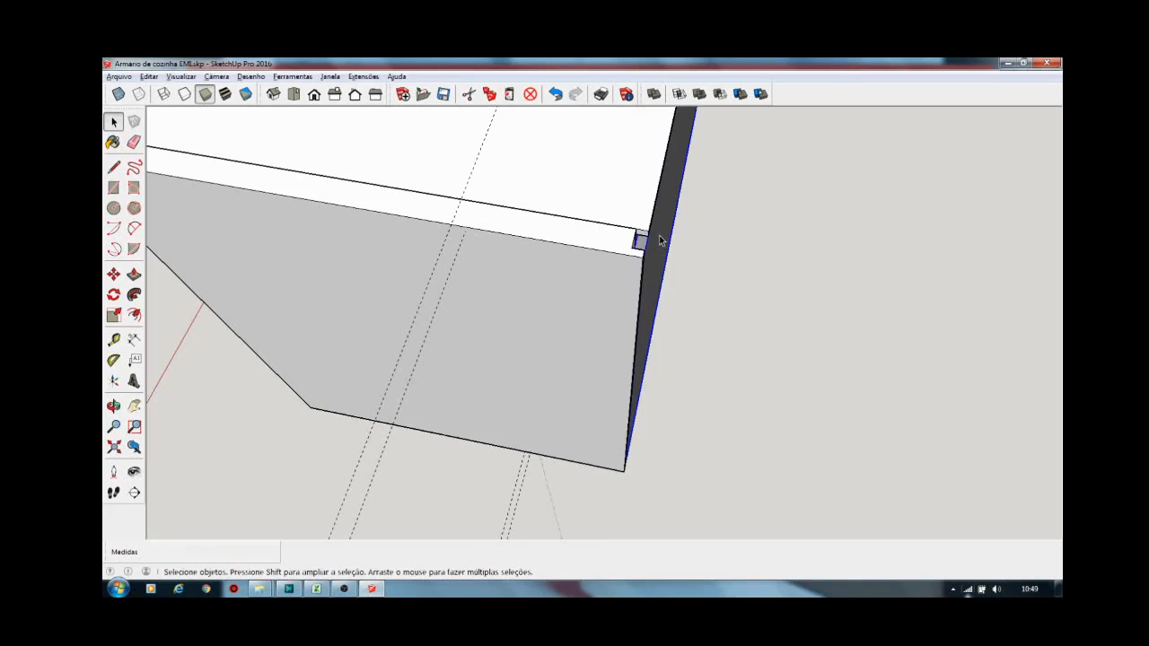
pyautogui.scroll(-3, 659, 240)
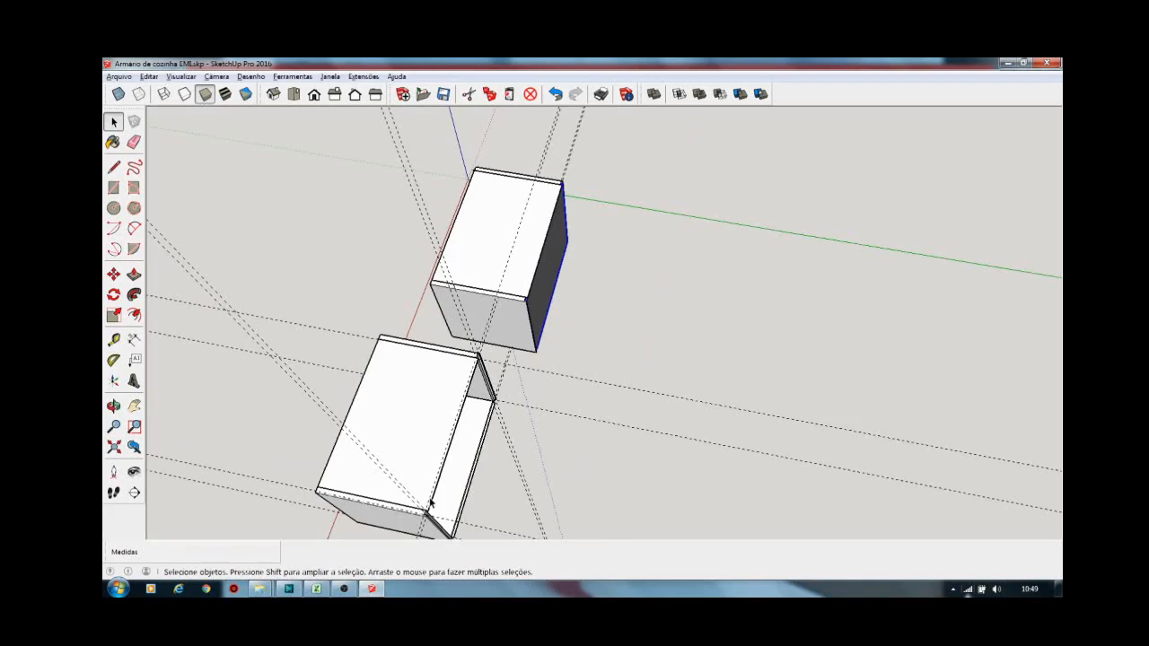
pyautogui.moveTo(429, 503); pyautogui.dragTo(324, 287, button='middle')
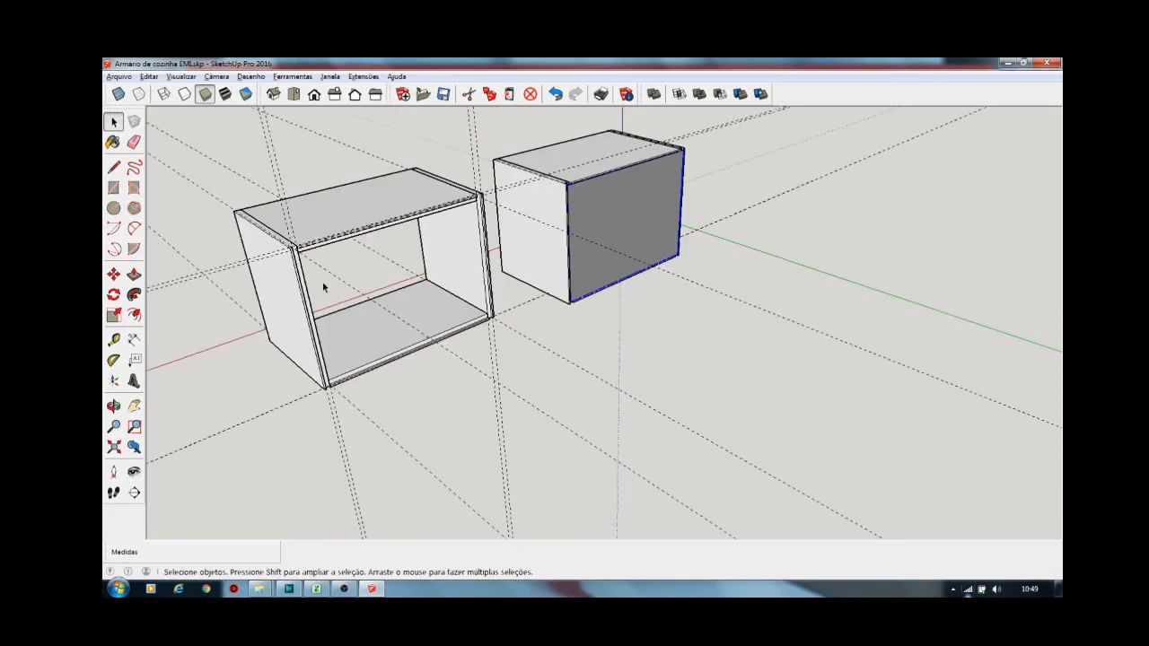
# Show the new open cabinet from the back in parallel projection, framed on its upper rebate corner
pyautogui.press('F5')
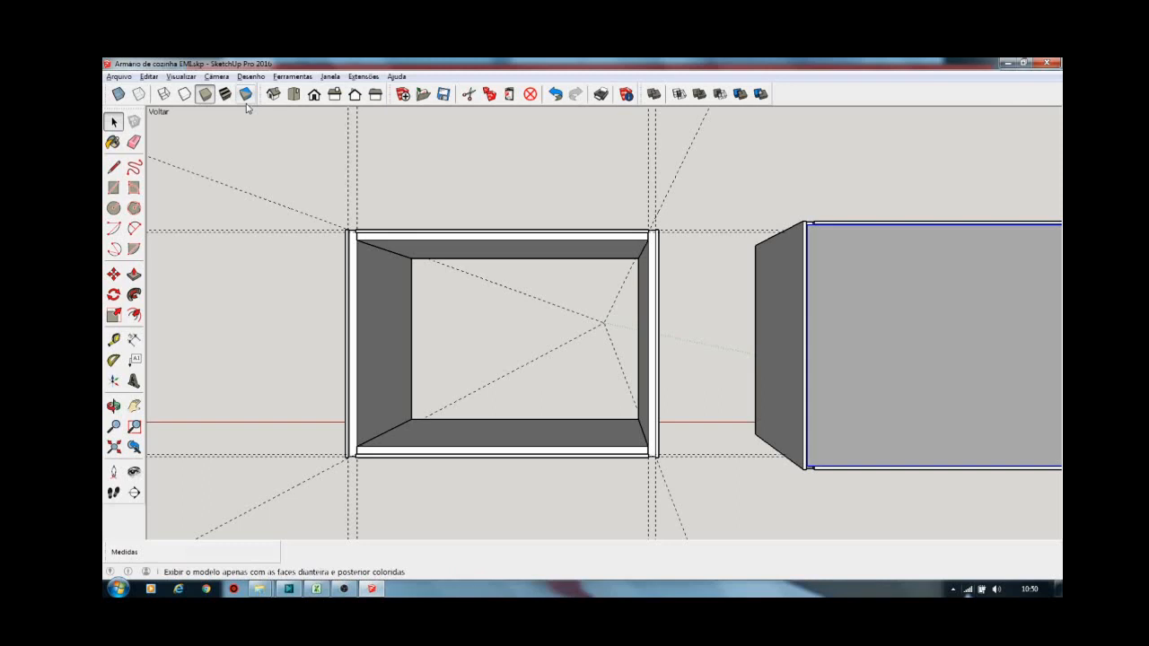
pyautogui.scroll(2, 323, 205)
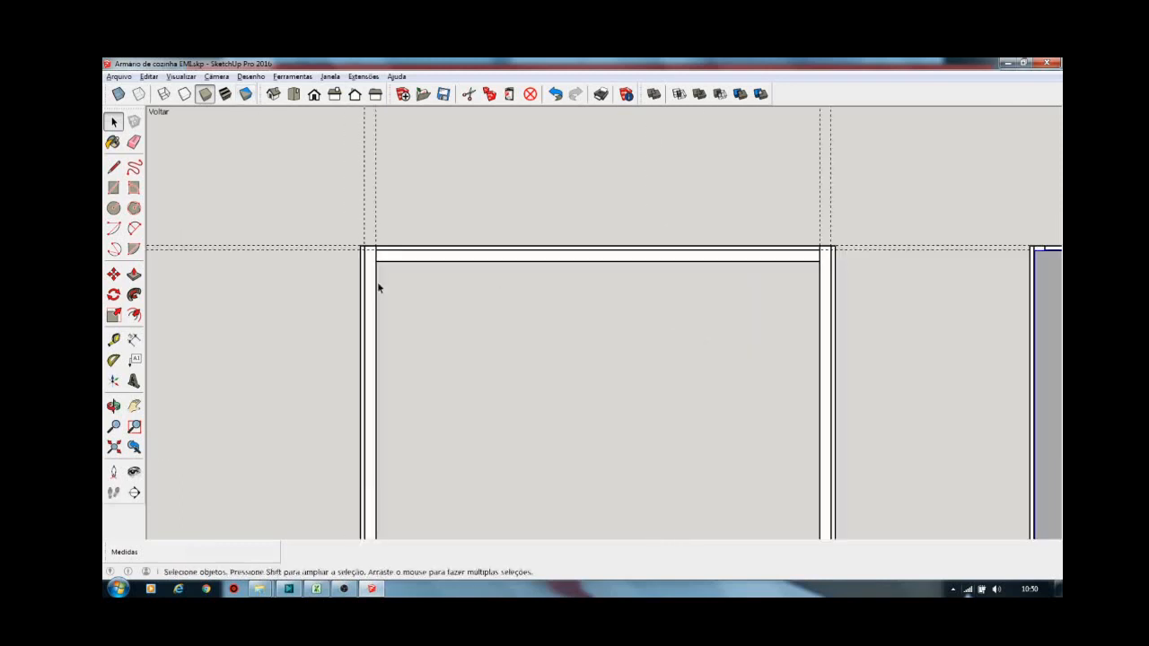
pyautogui.scroll(3, 378, 287)
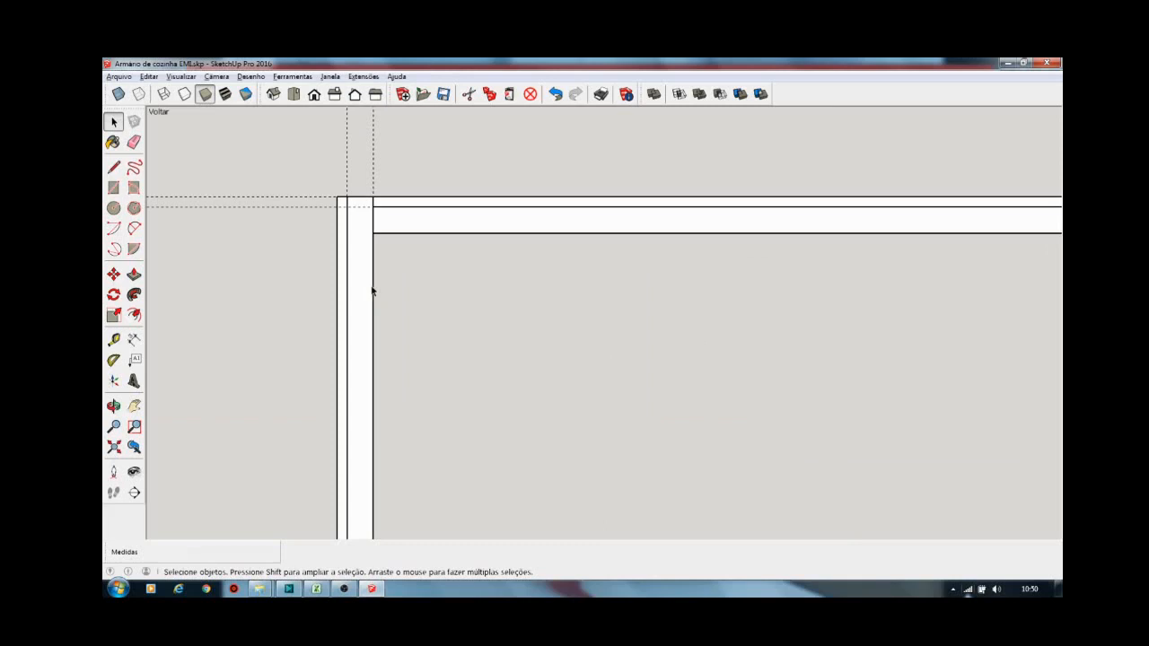
pyautogui.press('r')
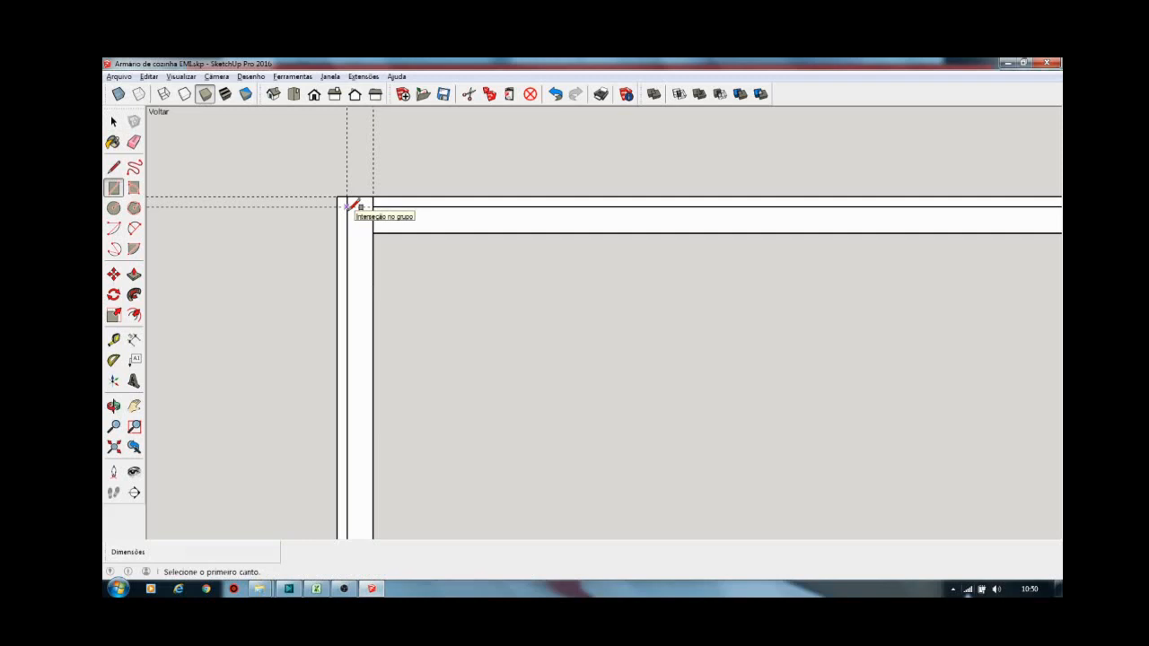
pyautogui.click(347, 208)
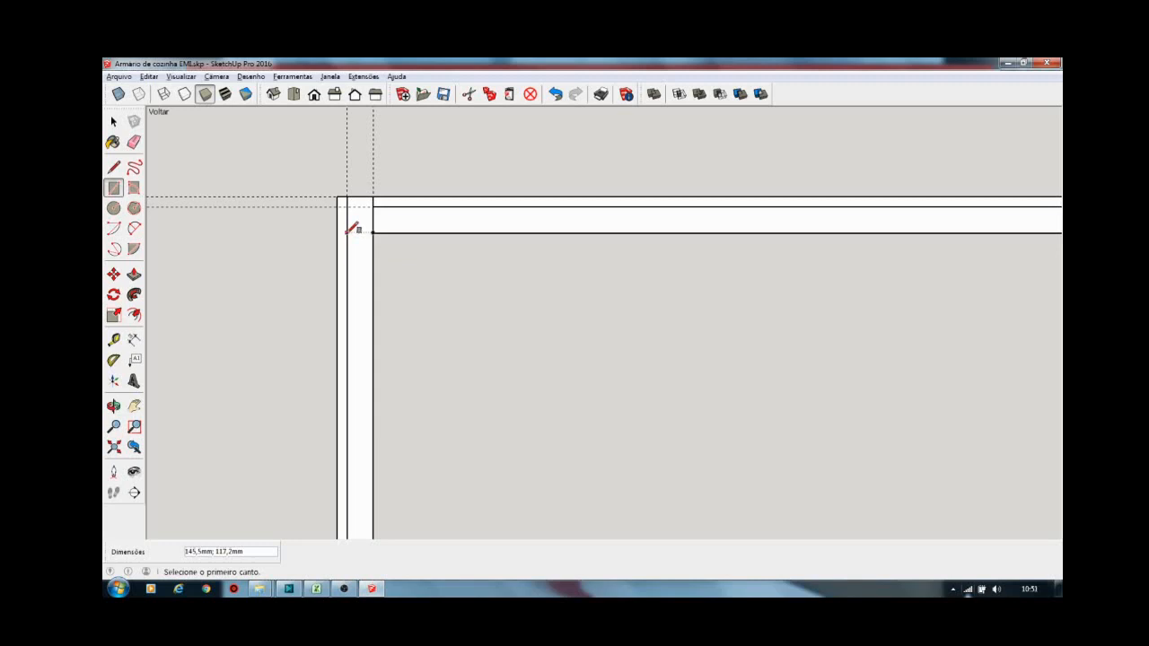
pyautogui.scroll(2, 351, 228)
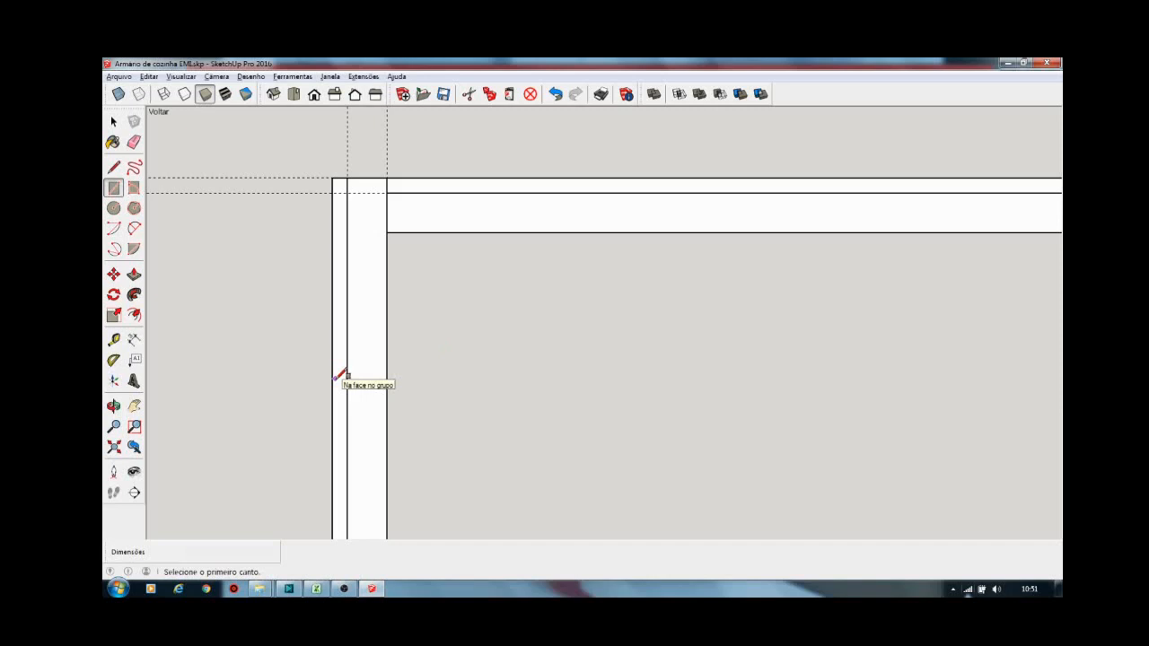
# Offset guide lines slightly inward from the rear rebate edges of the open cabinet to mark the back panel's clearance
pyautogui.press('t')
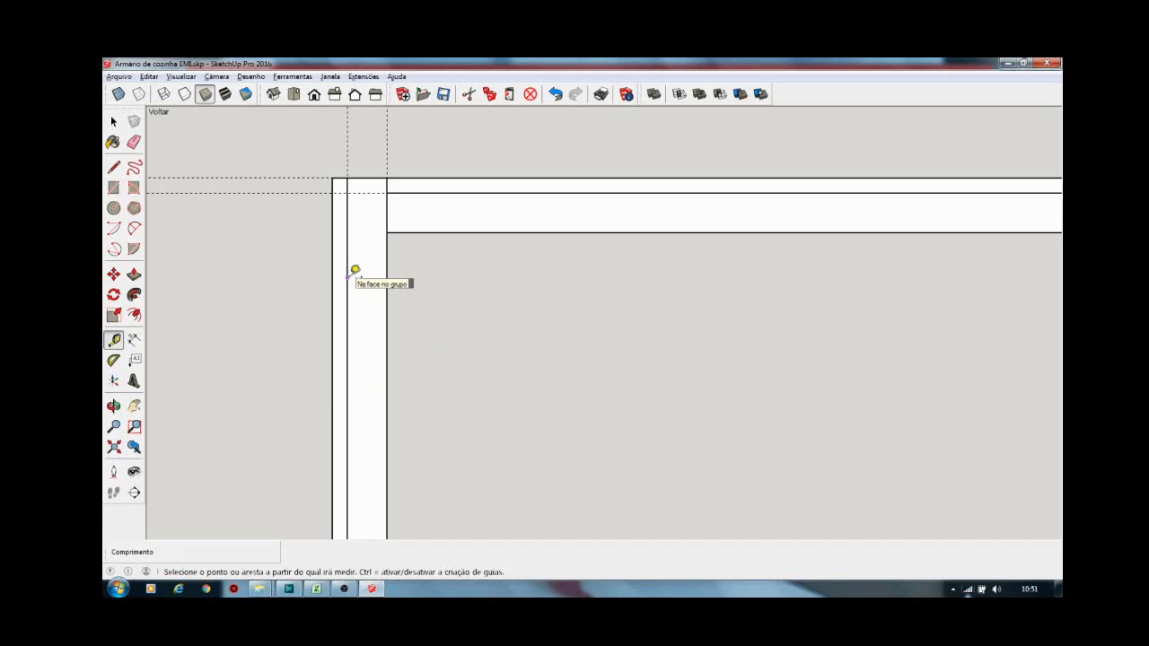
pyautogui.click(353, 271)
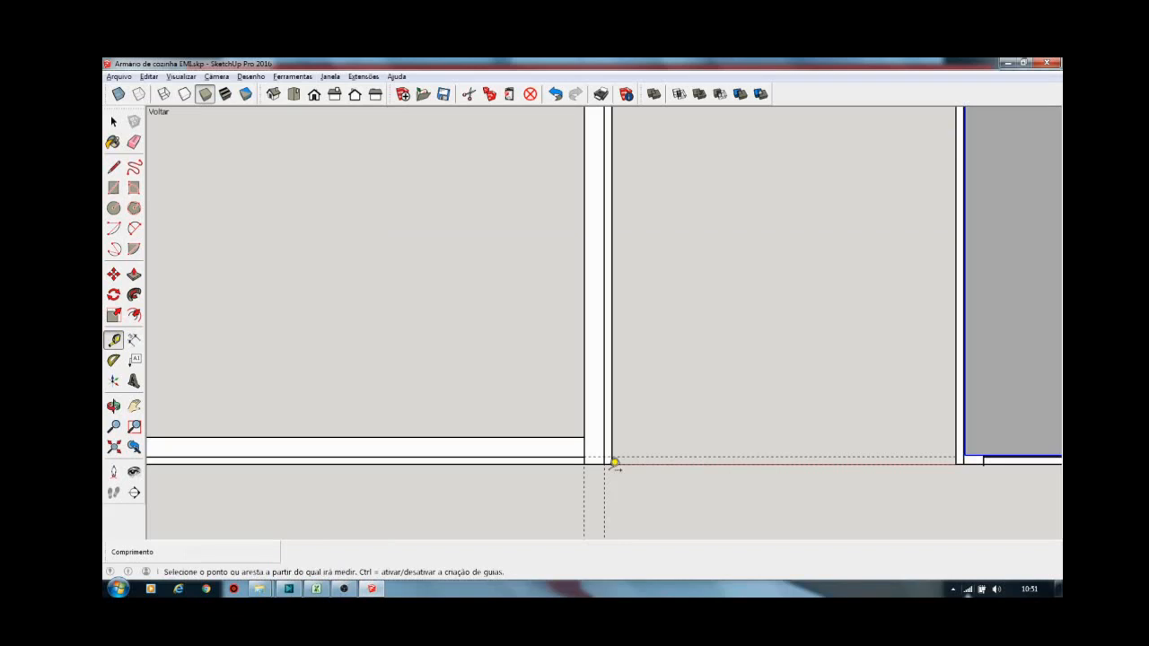
pyautogui.scroll(2, 614, 463)
pyautogui.click(552, 446)
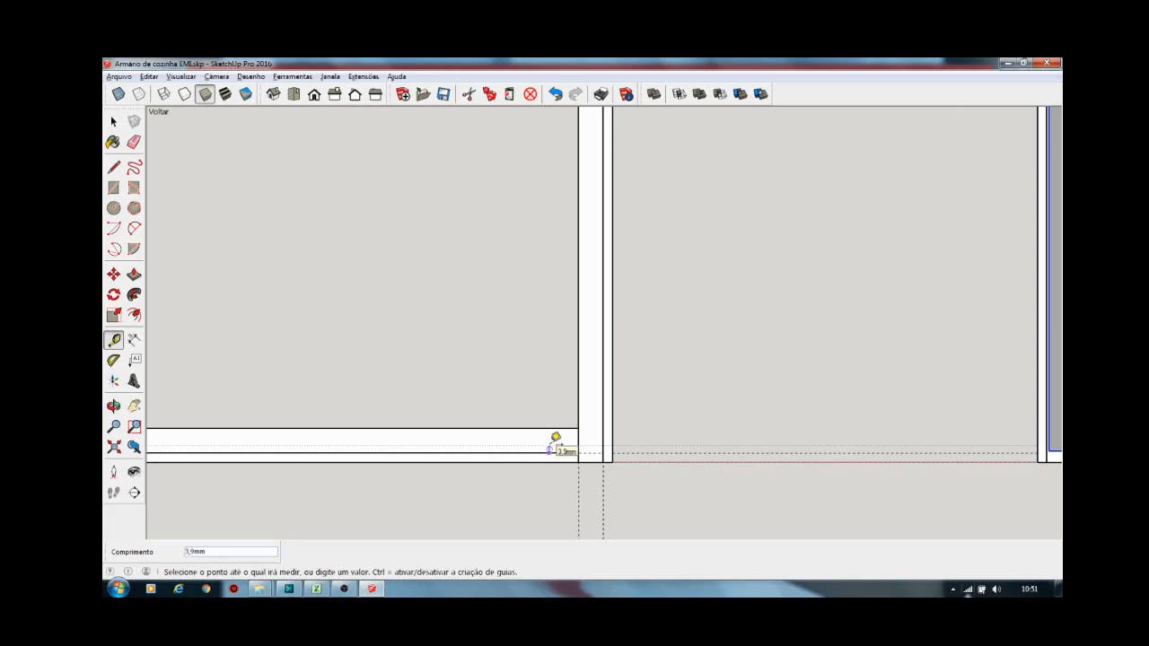
pyautogui.scroll(4, 554, 440)
pyautogui.click(579, 420)
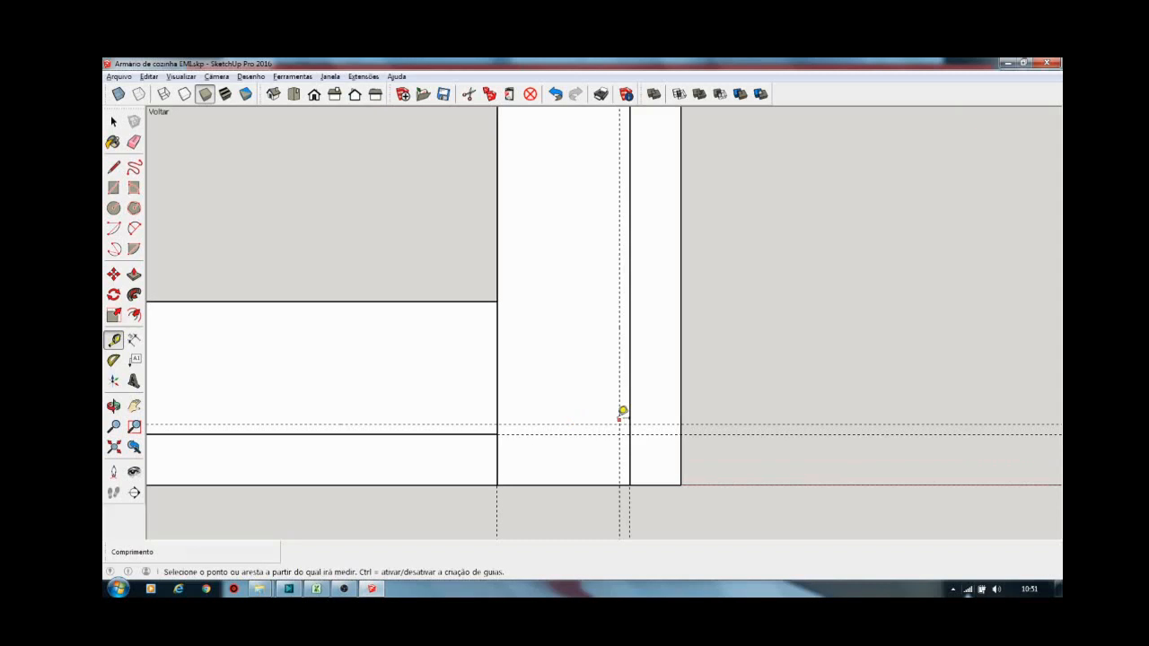
# Draw the back panel rectangle between opposite intersections of the clearance guides on the rear of the open cabinet
pyautogui.press('r')
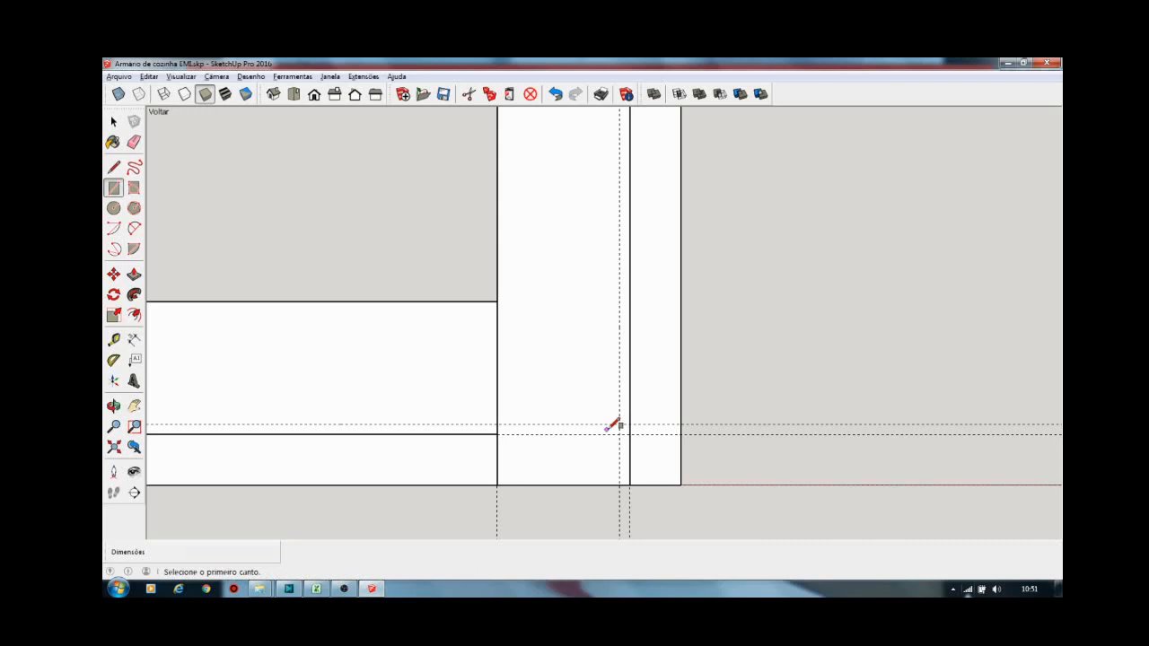
pyautogui.click(618, 426)
pyautogui.scroll(-10, 618, 425)
pyautogui.scroll(4, 340, 229)
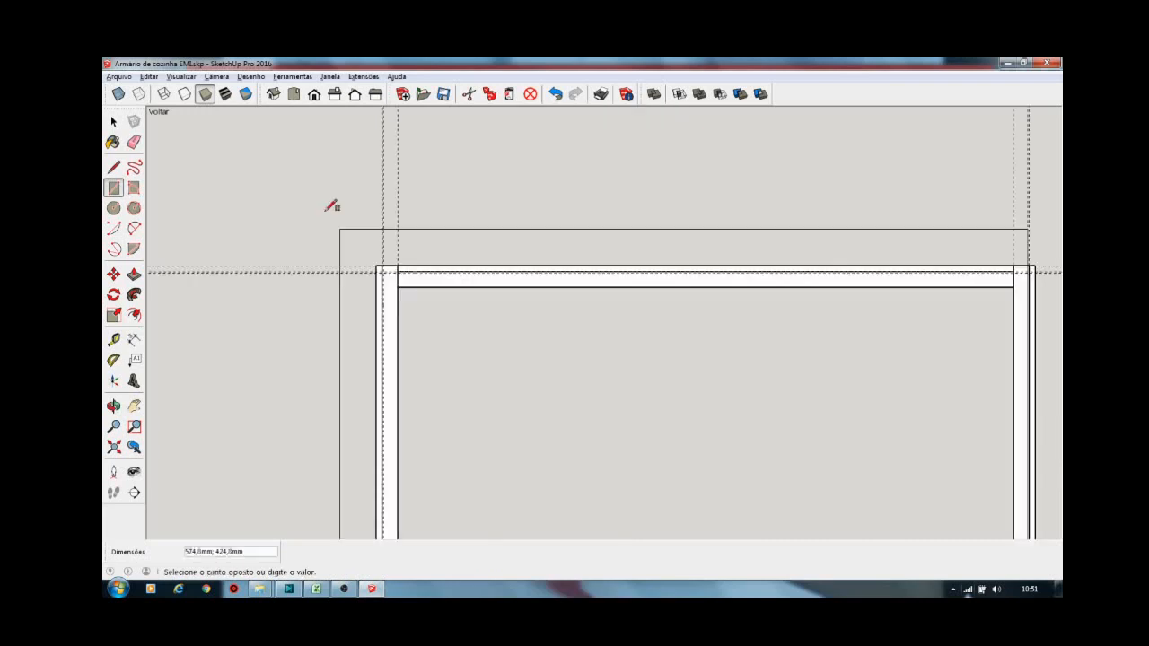
pyautogui.scroll(3, 416, 353)
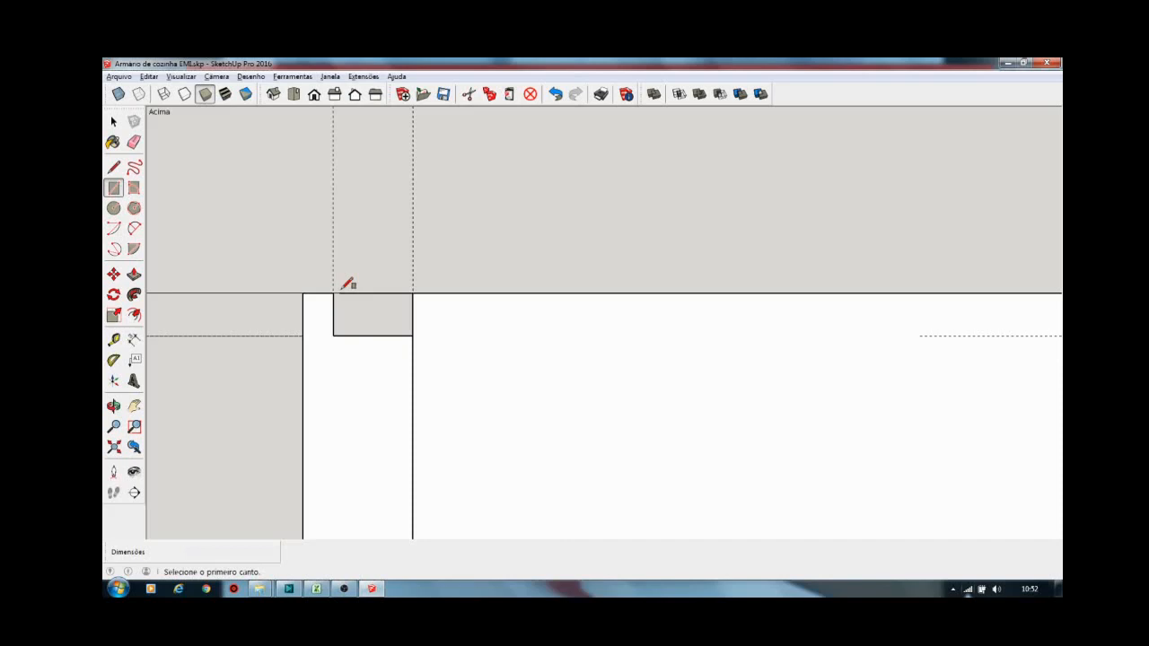
# Push/Pull the back panel face 6 mm into the rear rebate and inspect its fit at the corner
pyautogui.moveTo(348, 283); pyautogui.dragTo(383, 334, button='middle')
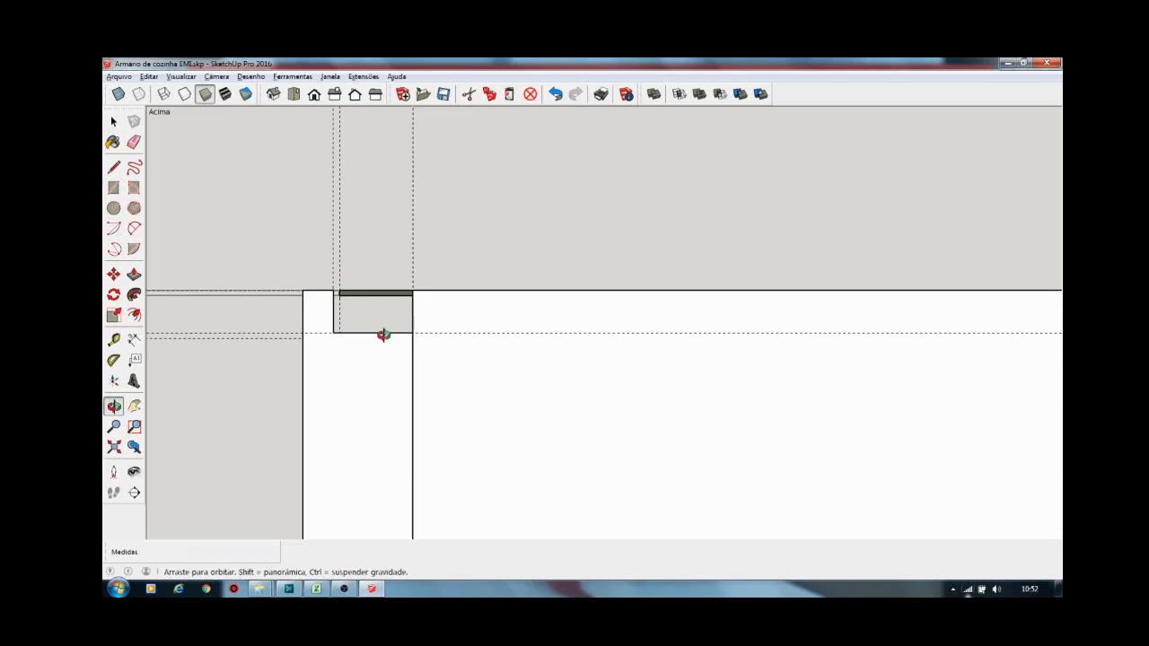
pyautogui.moveTo(384, 335); pyautogui.dragTo(386, 305, button='middle')
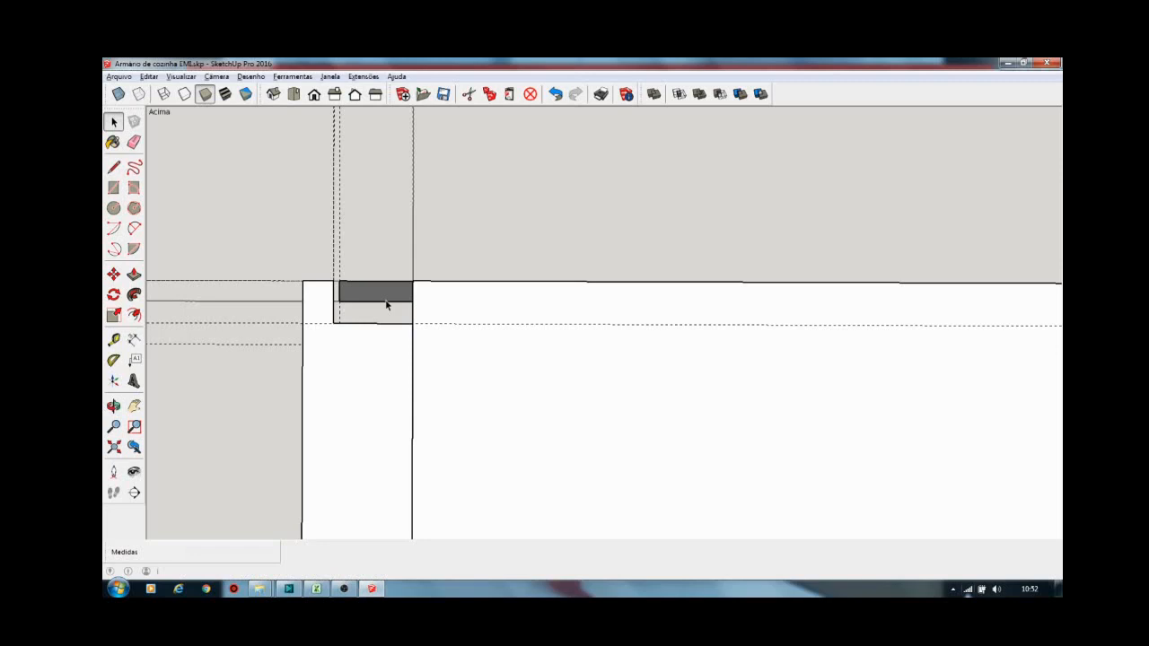
pyautogui.press('p')
pyautogui.scroll(1, 372, 301)
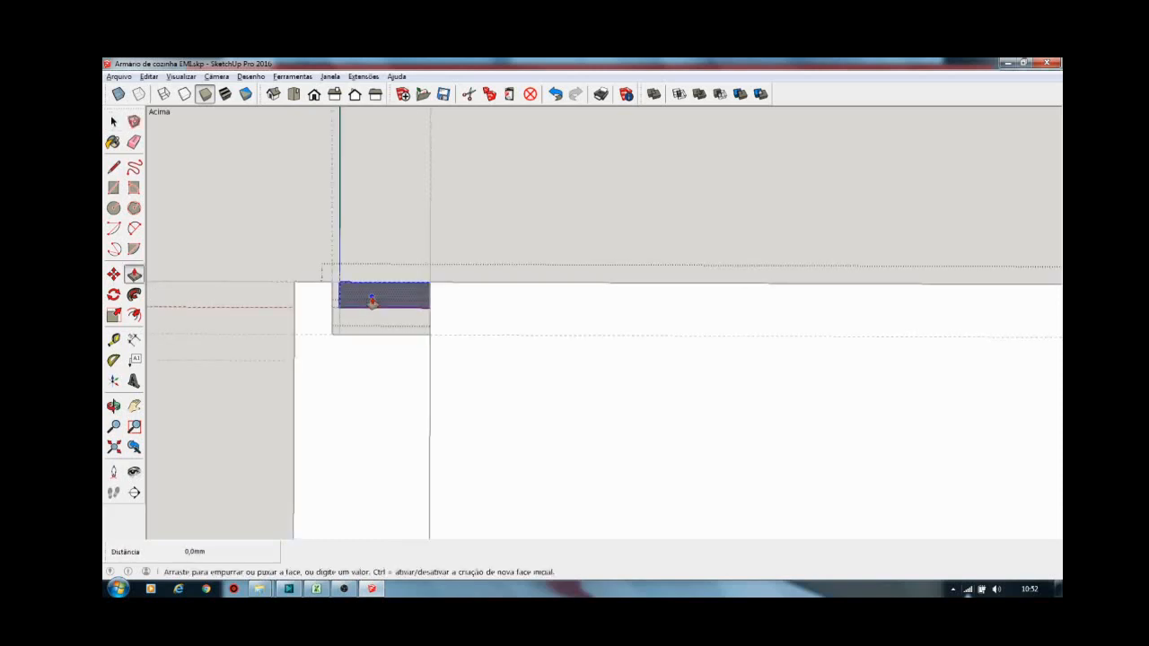
pyautogui.click(372, 302)
pyautogui.write('6')
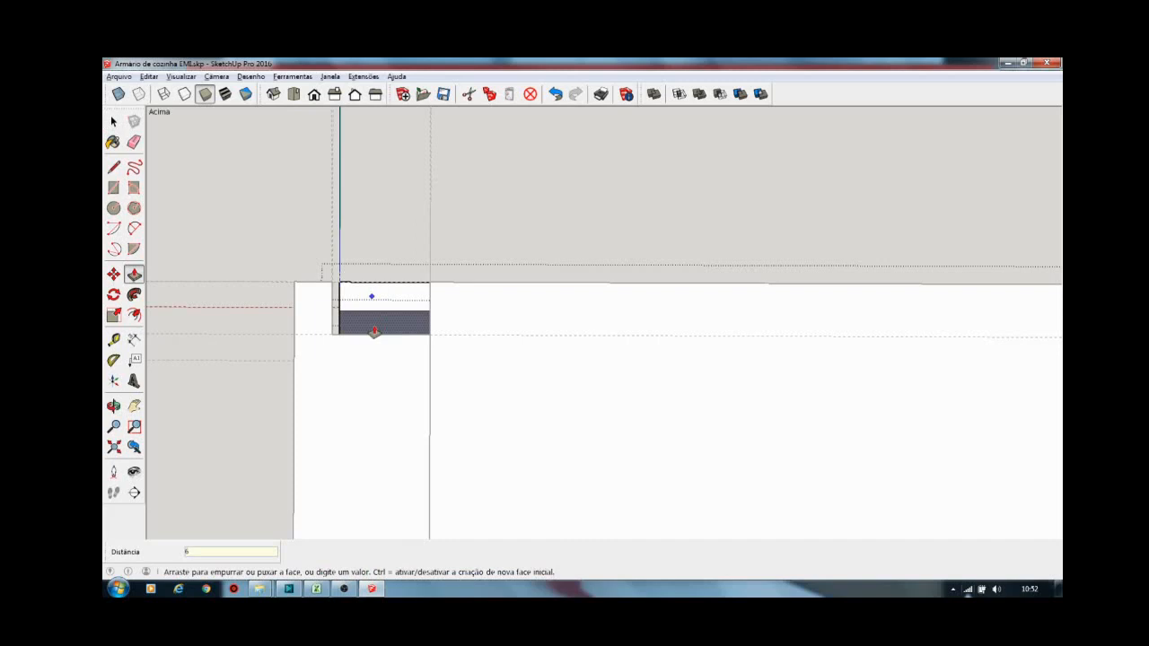
pyautogui.press('Return')
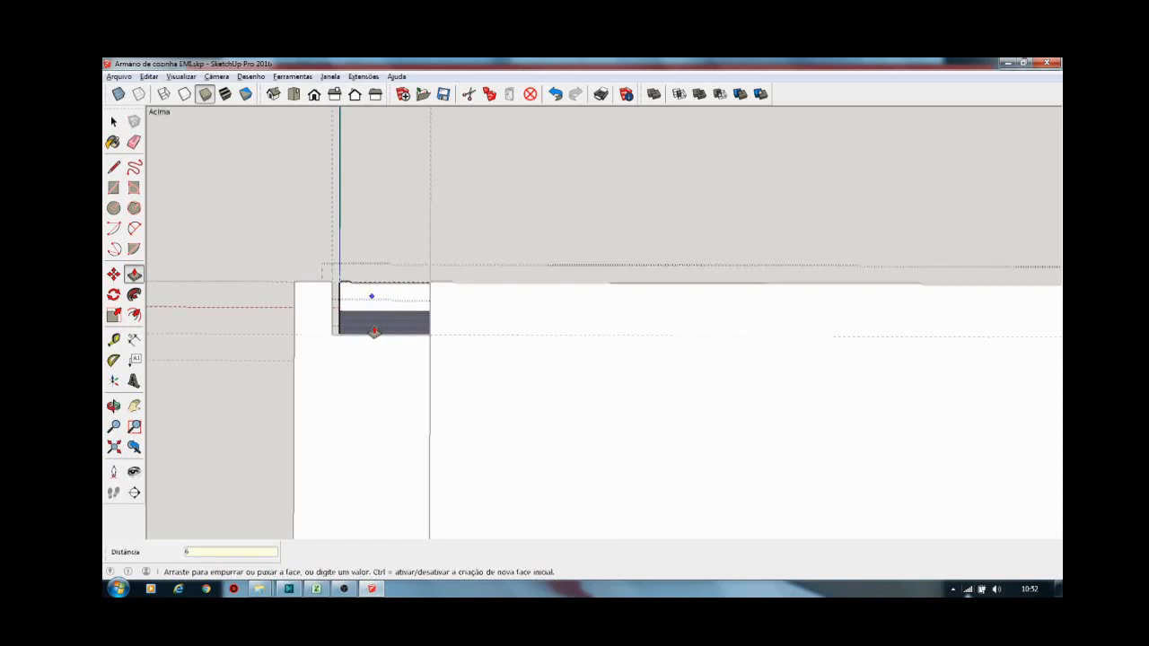
pyautogui.moveTo(374, 331); pyautogui.dragTo(484, 409, button='middle')
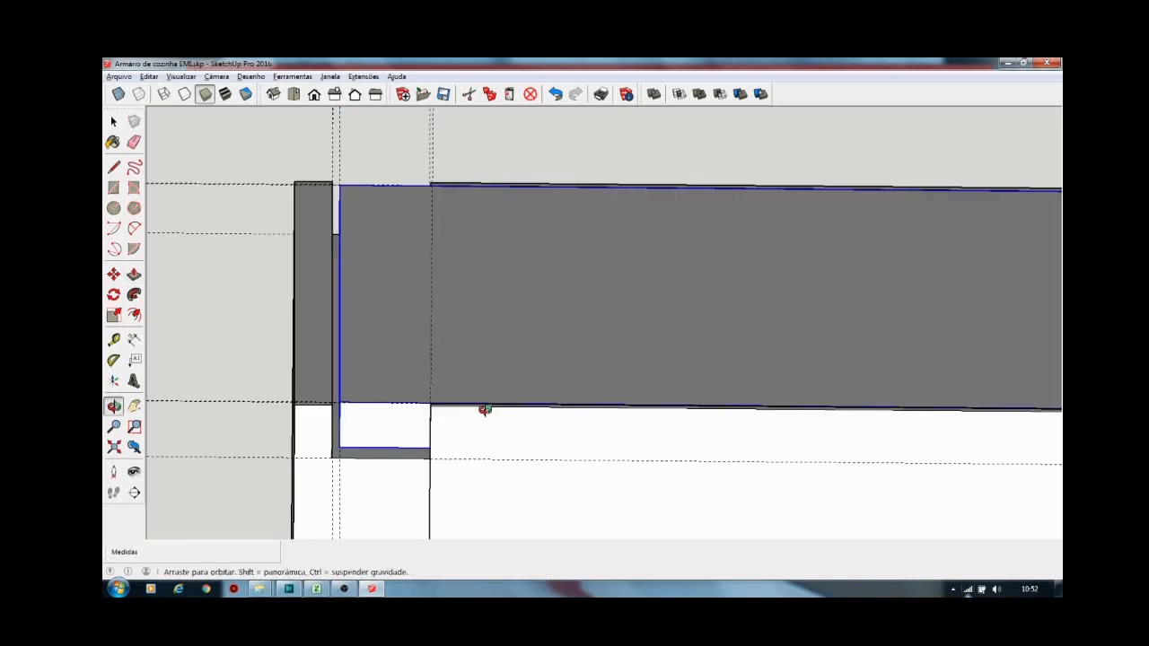
pyautogui.moveTo(484, 409); pyautogui.dragTo(525, 340, button='middle')
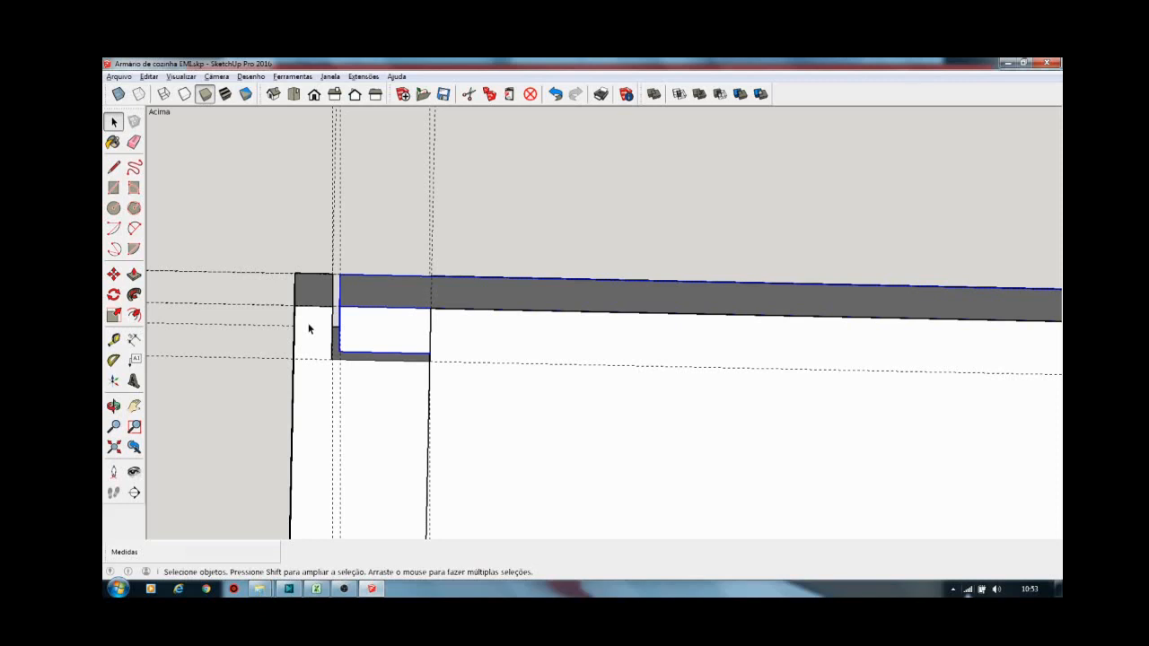
# Show the new cabinet in front view and hide its back panel
pyautogui.click(315, 94)
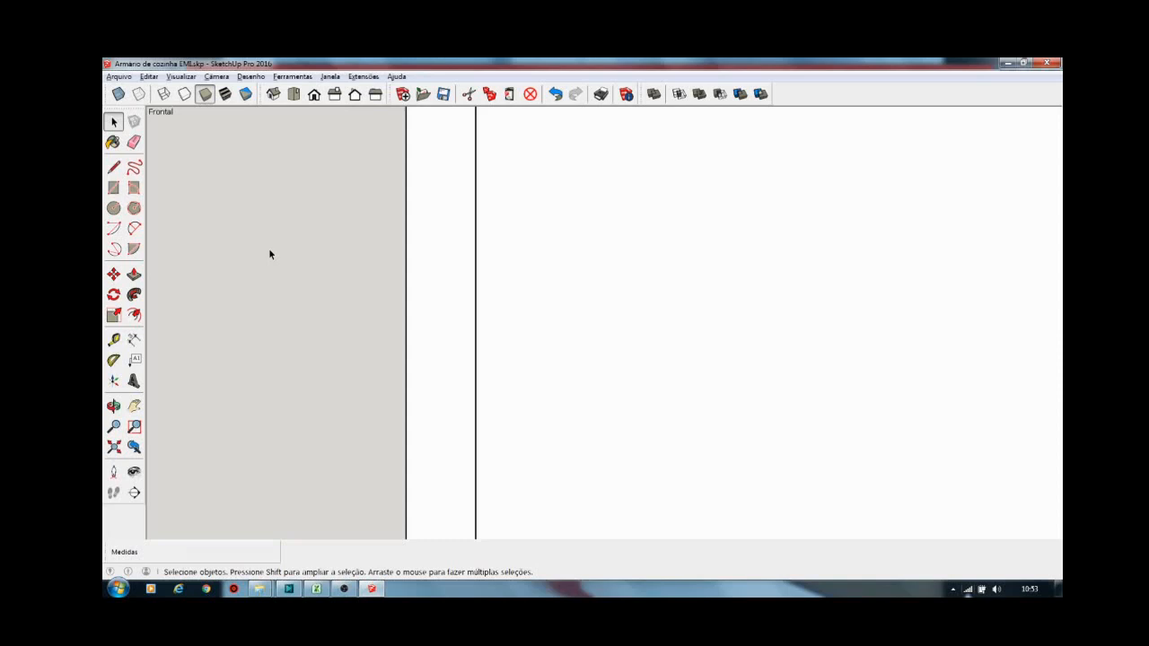
pyautogui.scroll(-5, 404, 338)
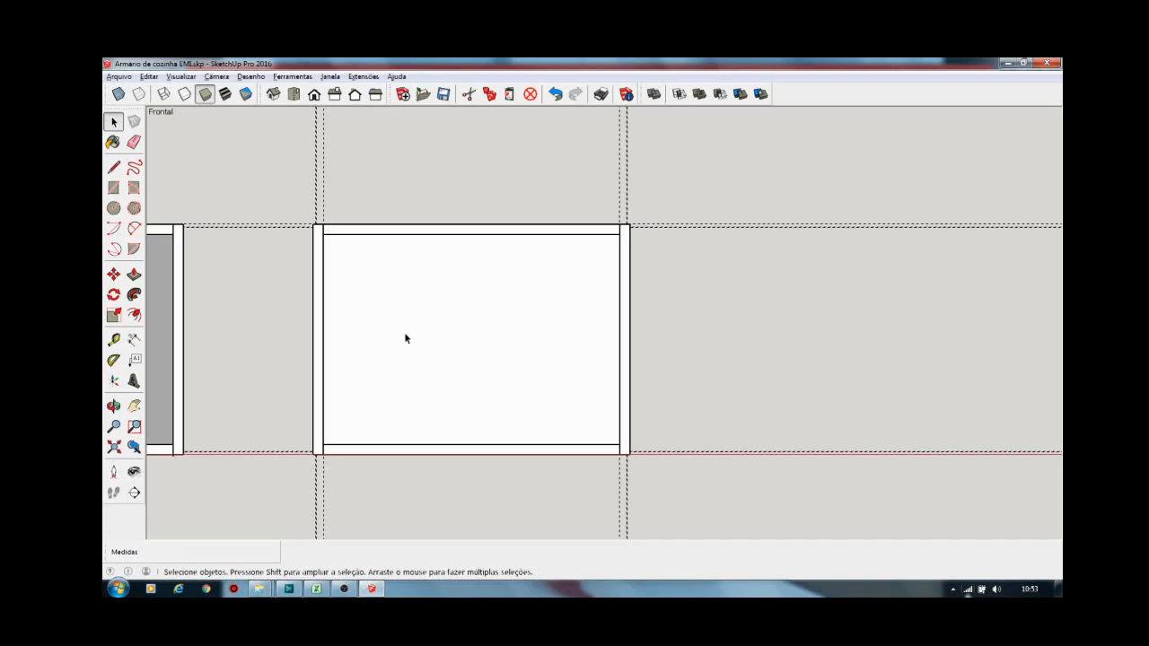
pyautogui.press('Delete')
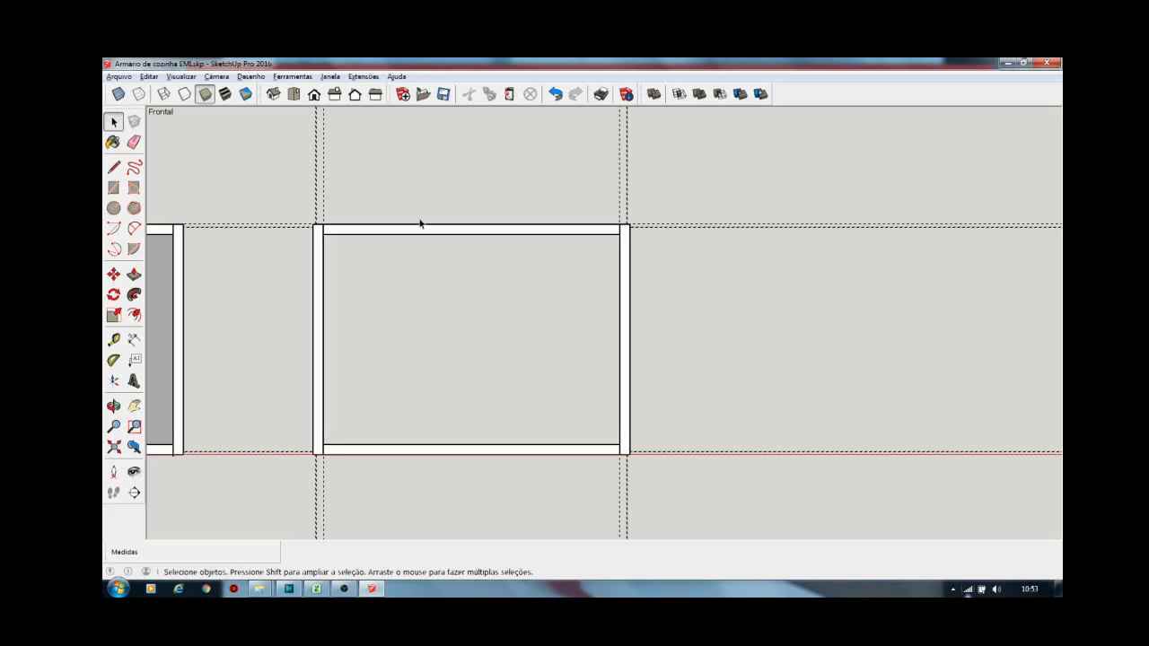
# Offset guide lines 9 mm inward from the front outer edges of the new cabinet's left side and top panel
pyautogui.click(629, 327)
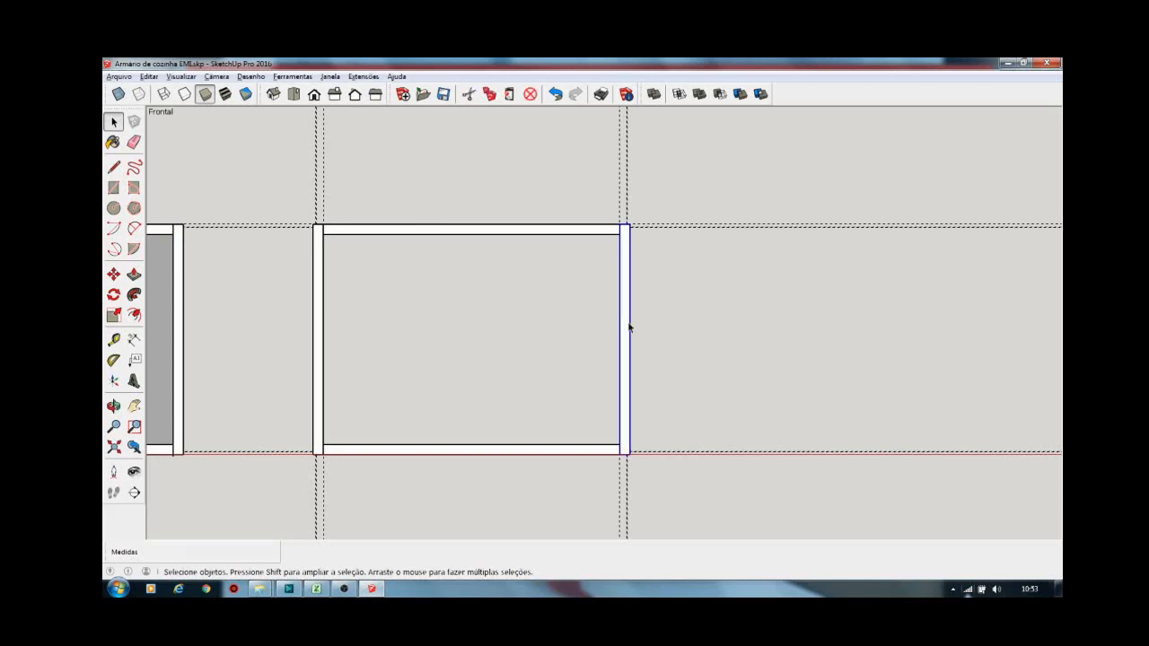
pyautogui.click(477, 453)
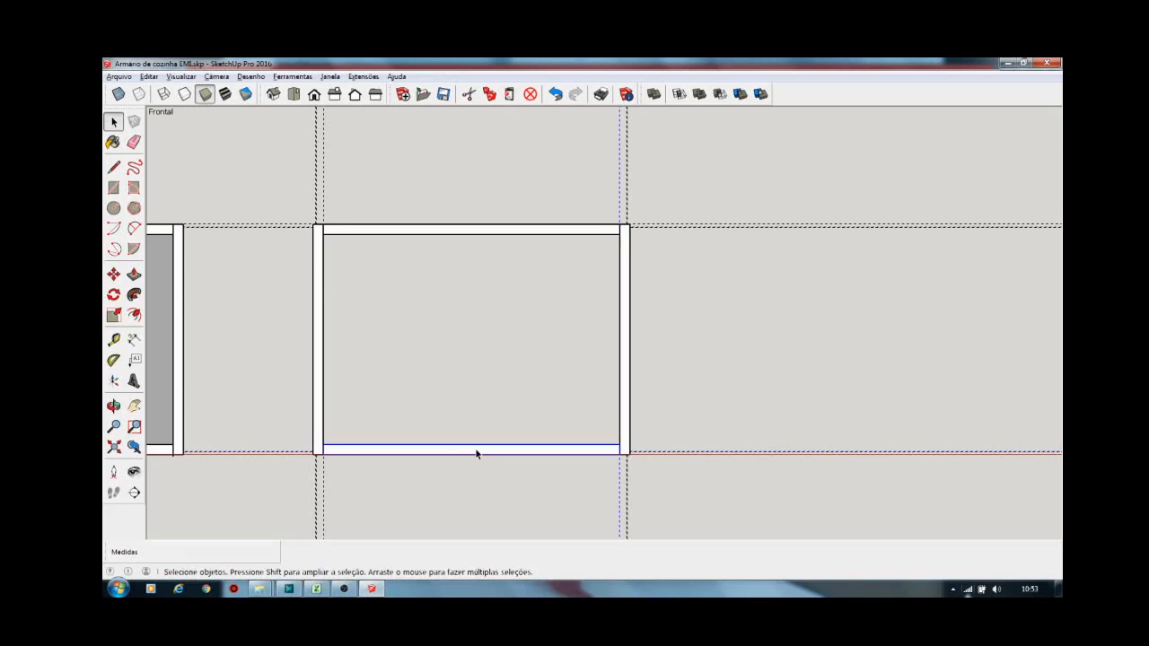
pyautogui.scroll(5, 318, 222)
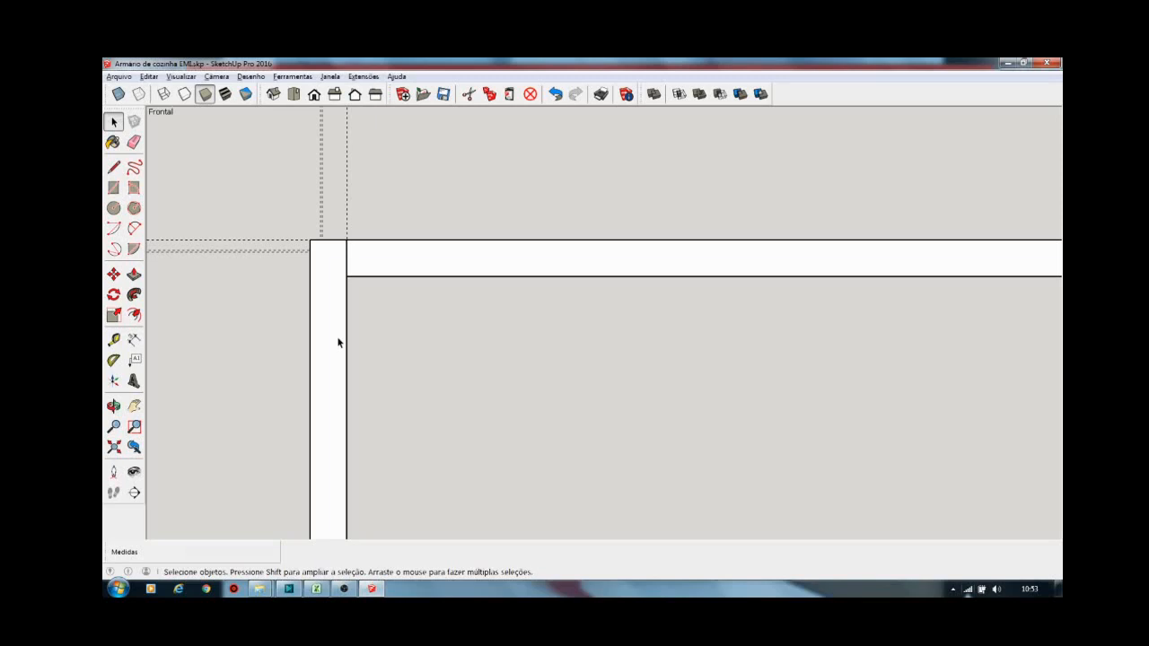
pyautogui.press('t')
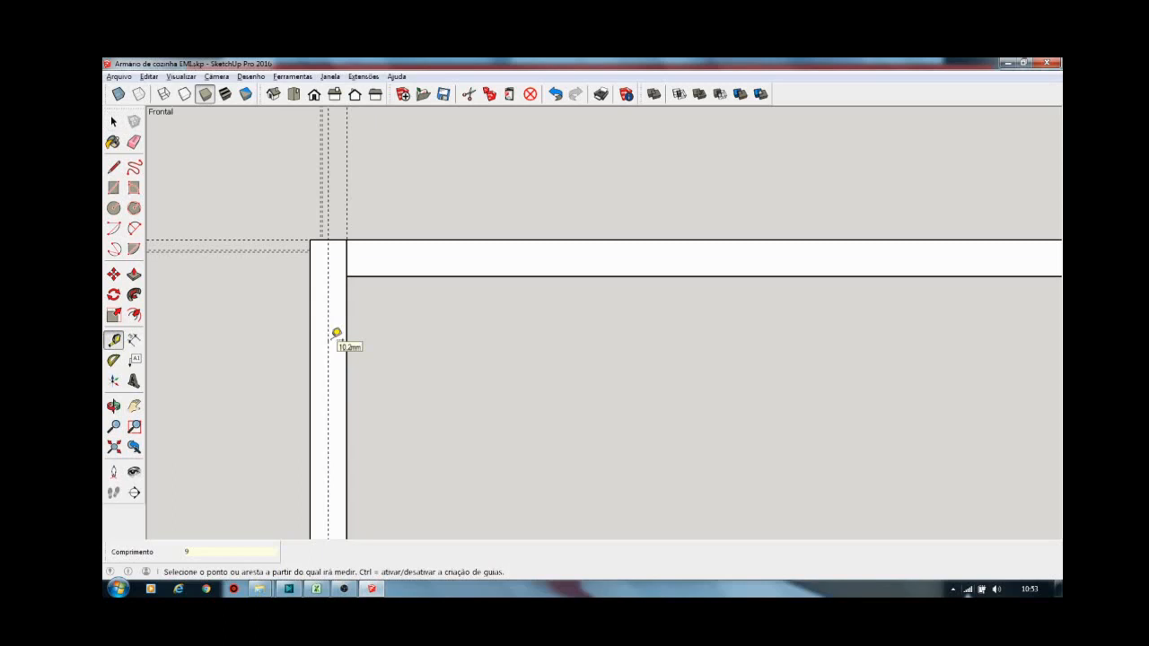
pyautogui.click(310, 277)
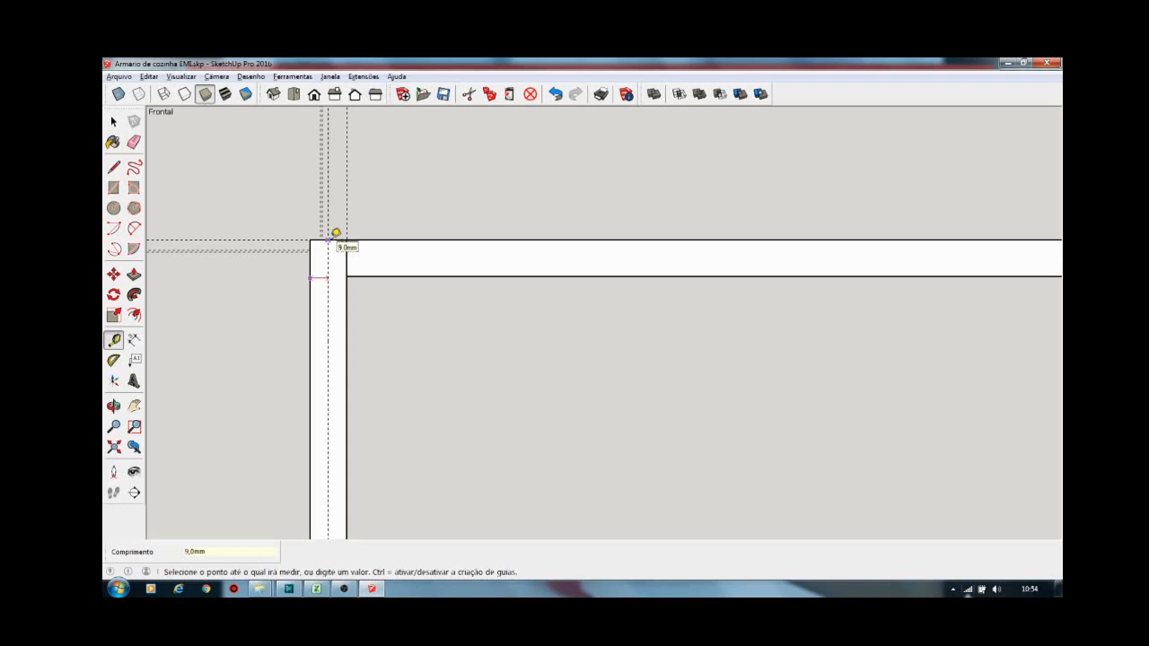
pyautogui.click(328, 239)
pyautogui.click(379, 240)
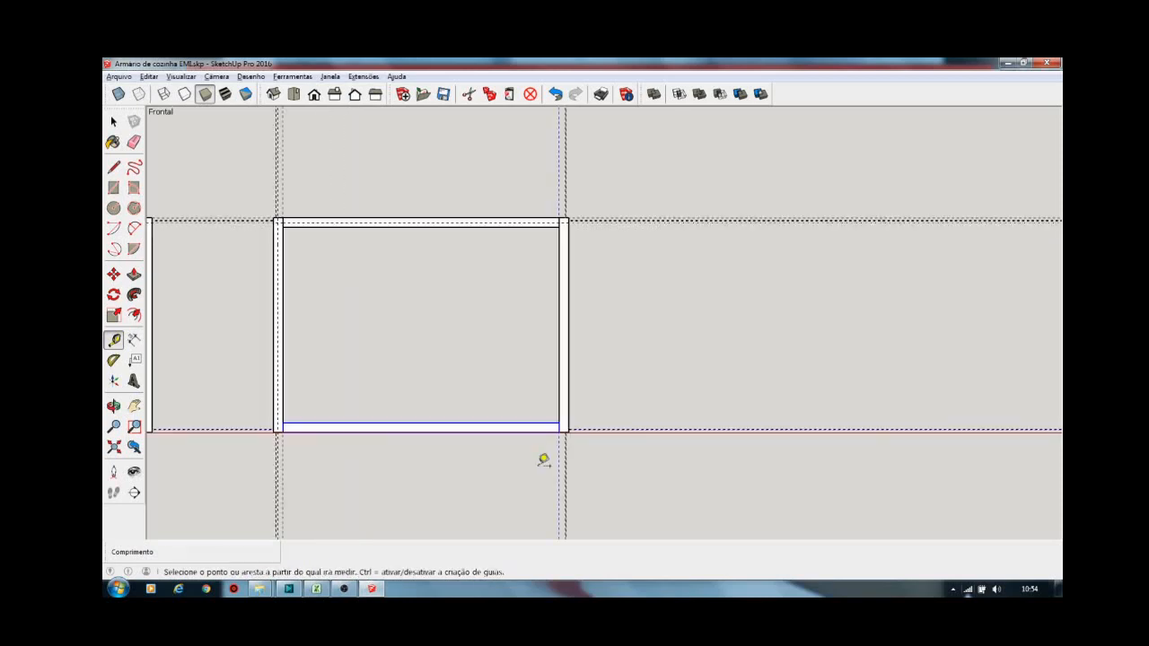
# Offset guide lines 9 mm inward from the front outer edges of the new cabinet's base and right side
pyautogui.scroll(4, 556, 448)
pyautogui.click(534, 401)
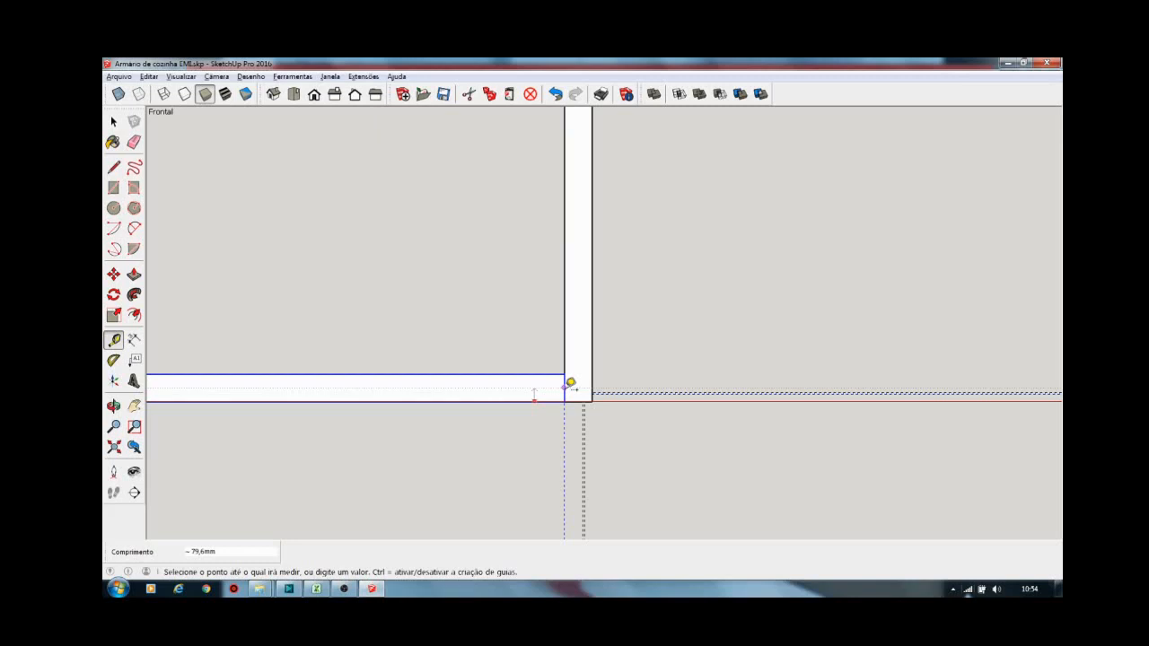
pyautogui.write('9')
pyautogui.press('Return')
pyautogui.scroll(5, 564, 388)
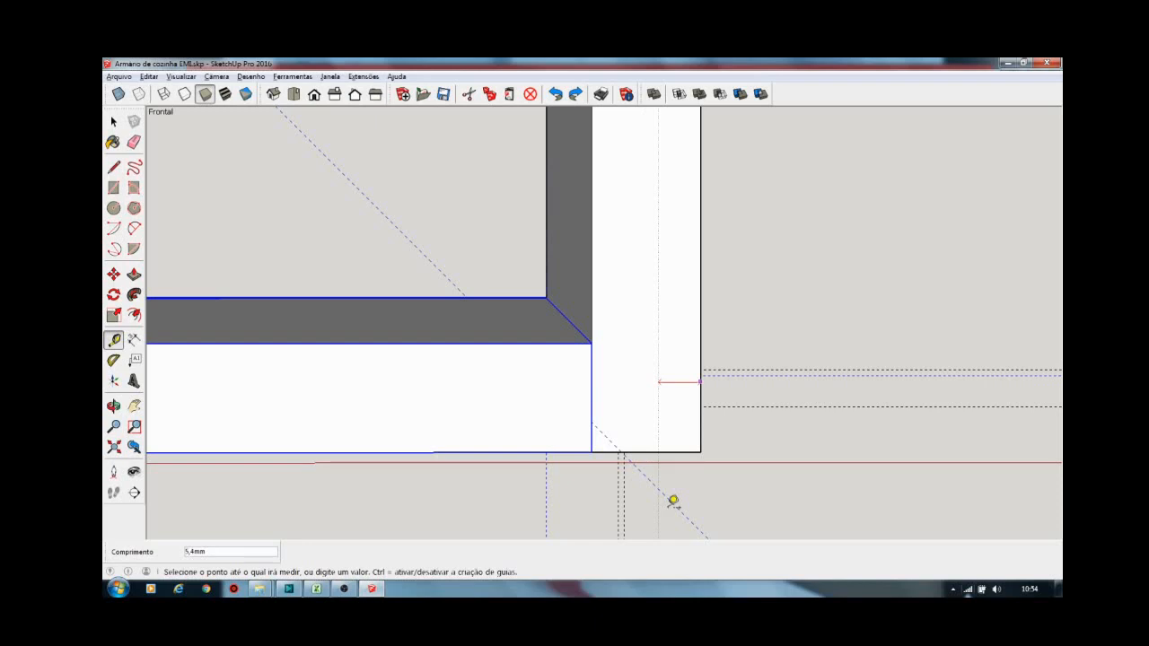
pyautogui.write('9')
pyautogui.press('Return')
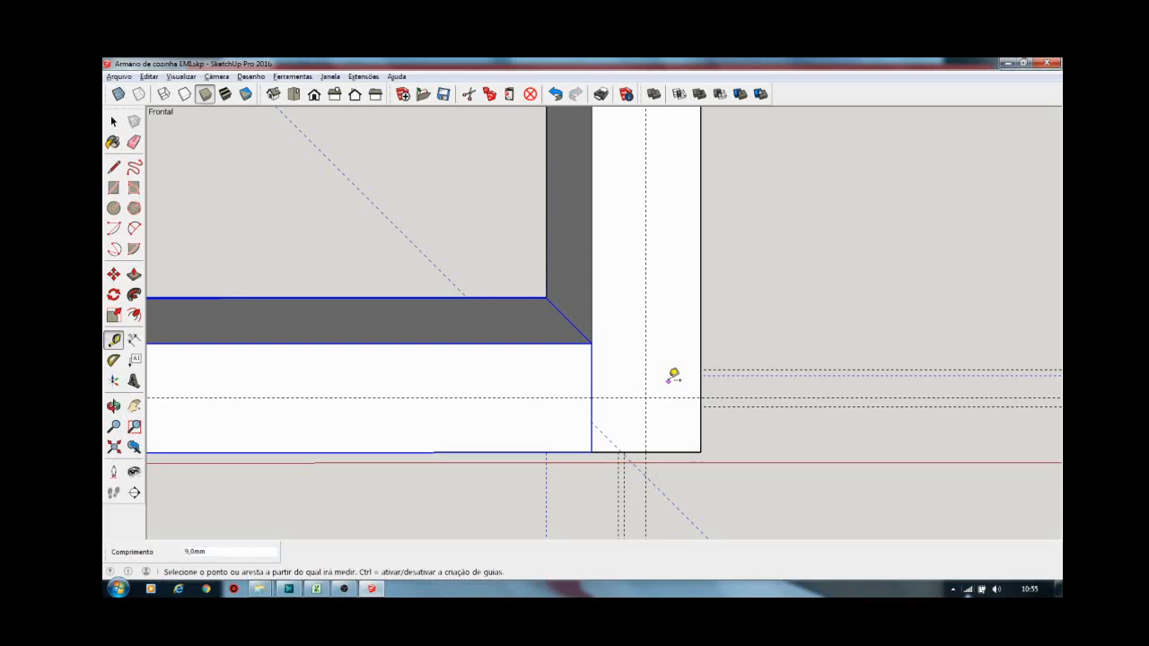
# Draw the door rectangle between opposite intersections of the front guides and Push/Pull it into a panel in front of the cabinet
pyautogui.press('r')
pyautogui.click(645, 397)
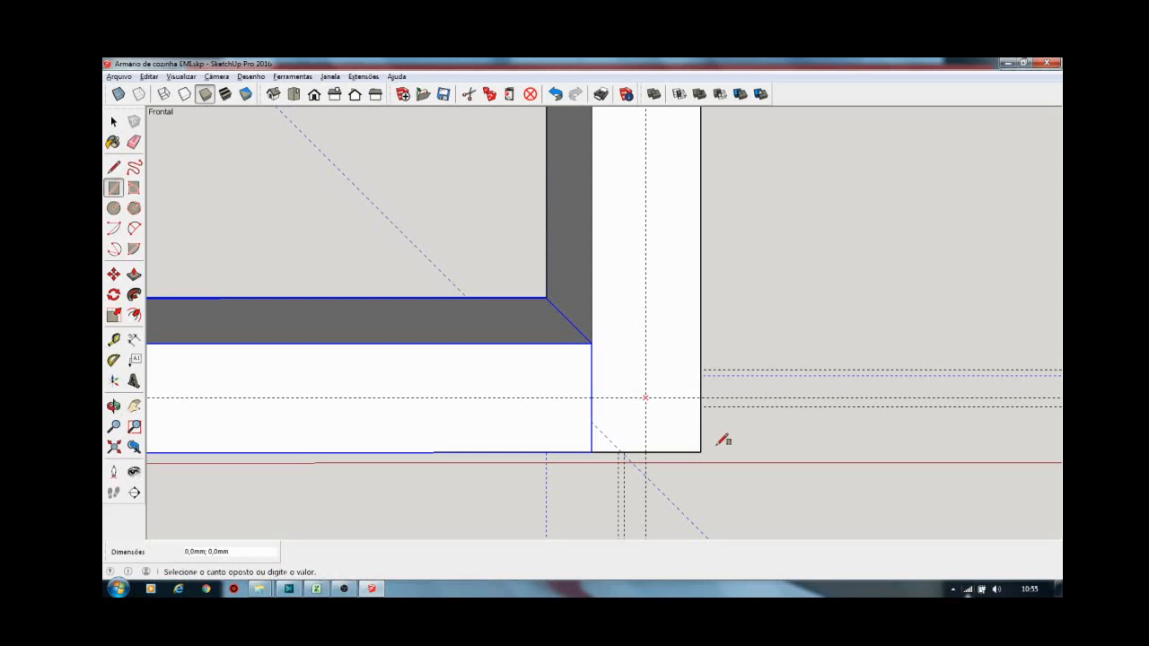
pyautogui.scroll(-5, 723, 439)
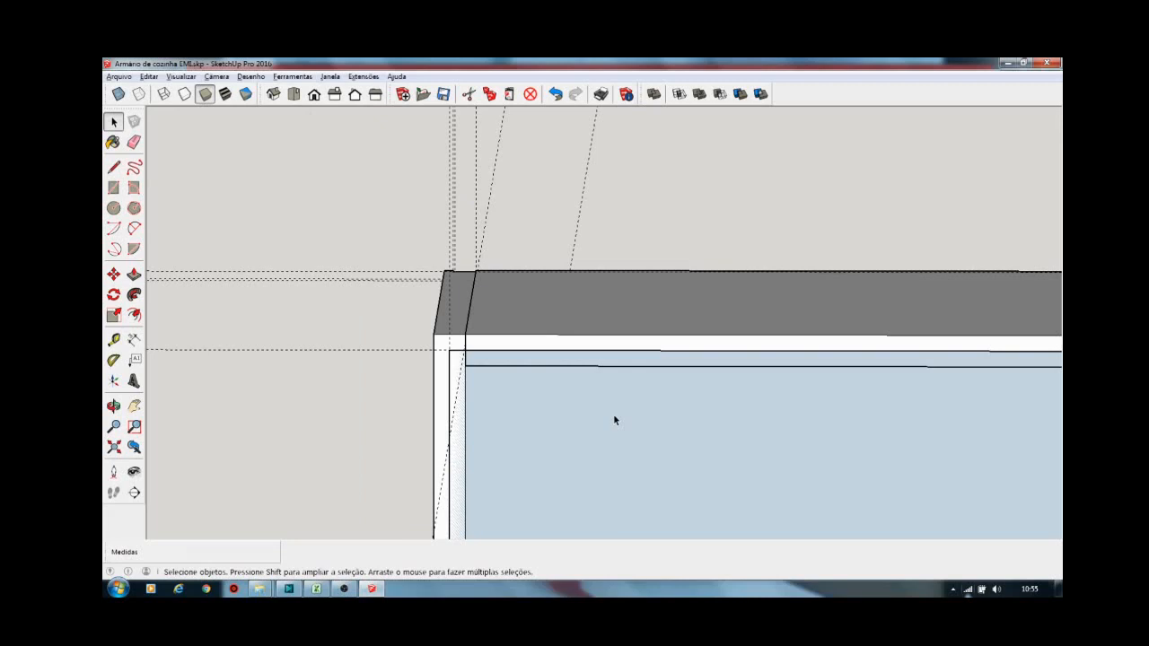
pyautogui.press('p')
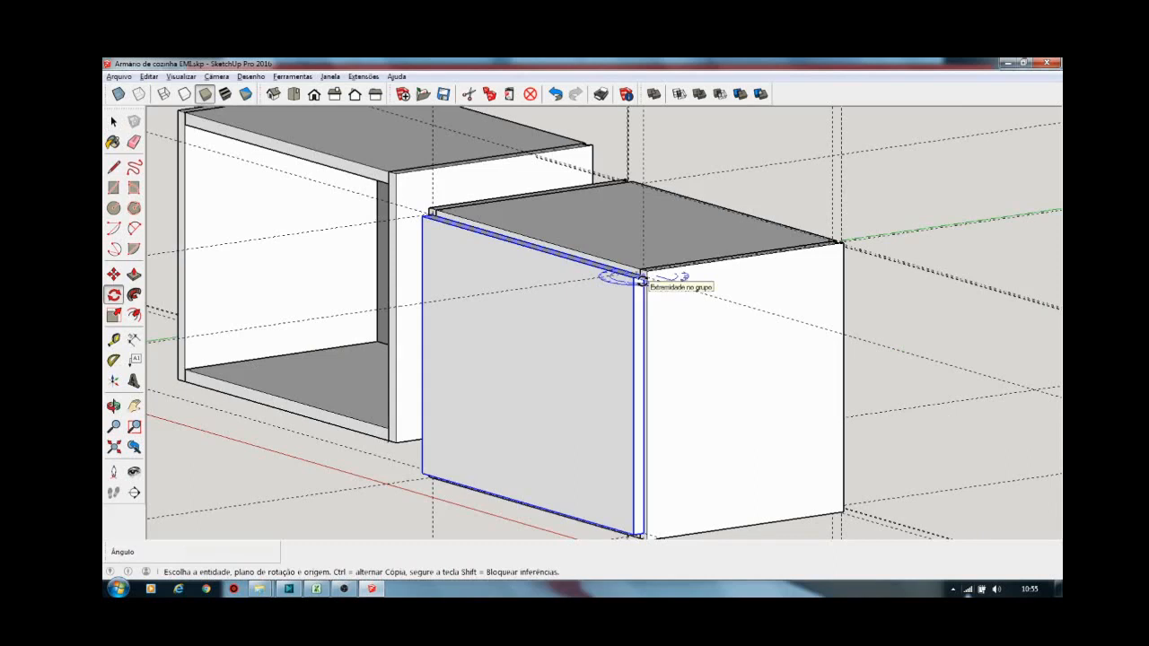
# Rotate the new cabinet's door 90° about its upper inner edge so it stands open horizontally
pyautogui.scroll(3, 640, 279)
pyautogui.moveTo(641, 273); pyautogui.dragTo(646, 342)
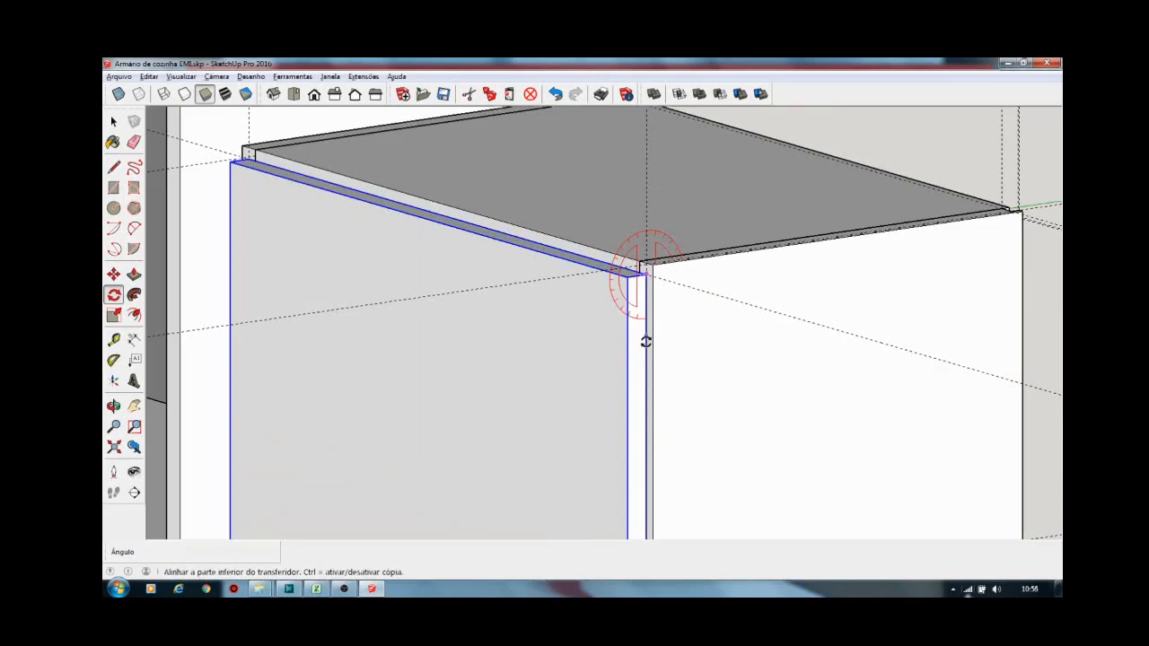
pyautogui.click(646, 339)
pyautogui.scroll(-4, 603, 333)
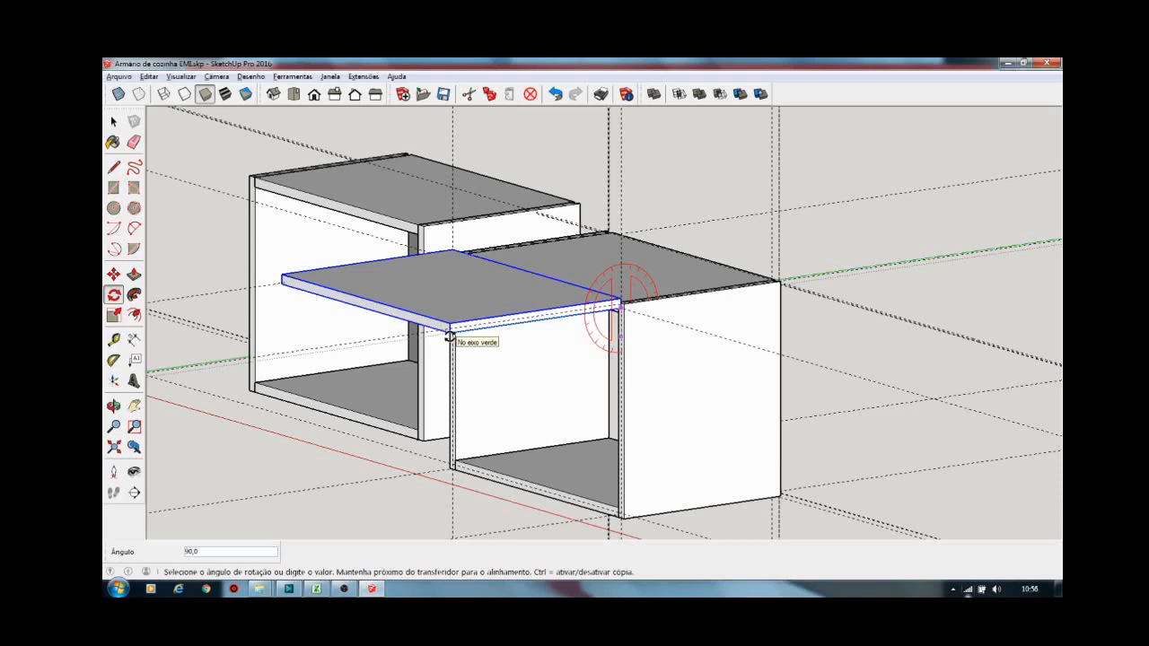
pyautogui.click(449, 336)
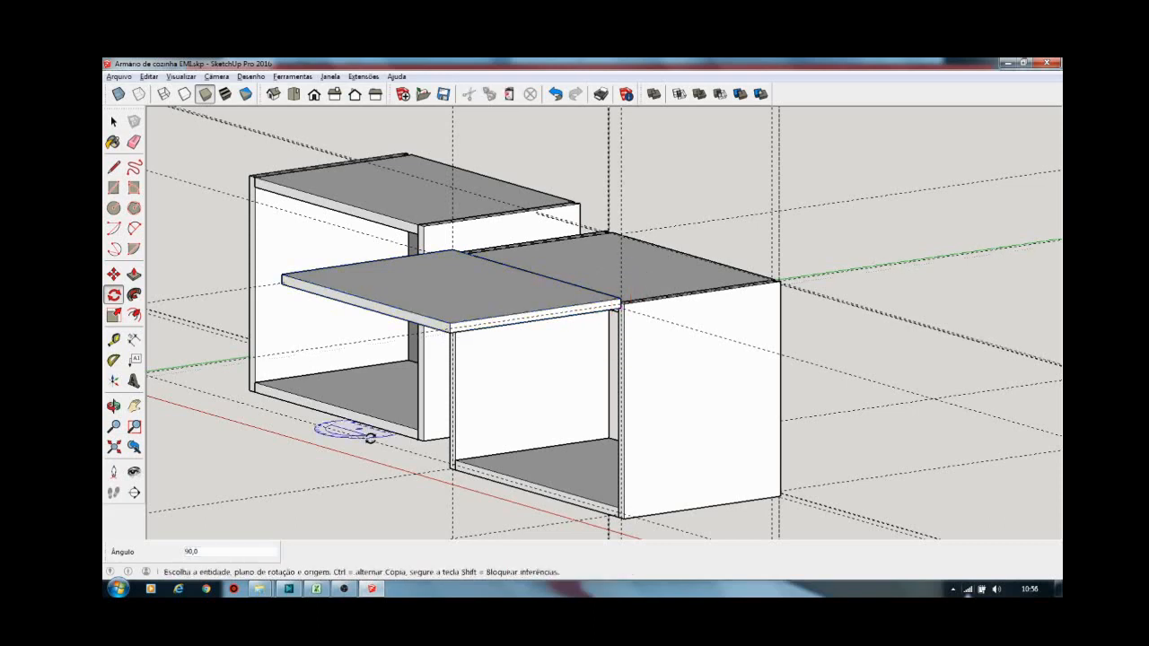
# Unhide all hidden parts and select the tilted door of the first cabinet
pyautogui.click(149, 77)
pyautogui.moveTo(187, 254)
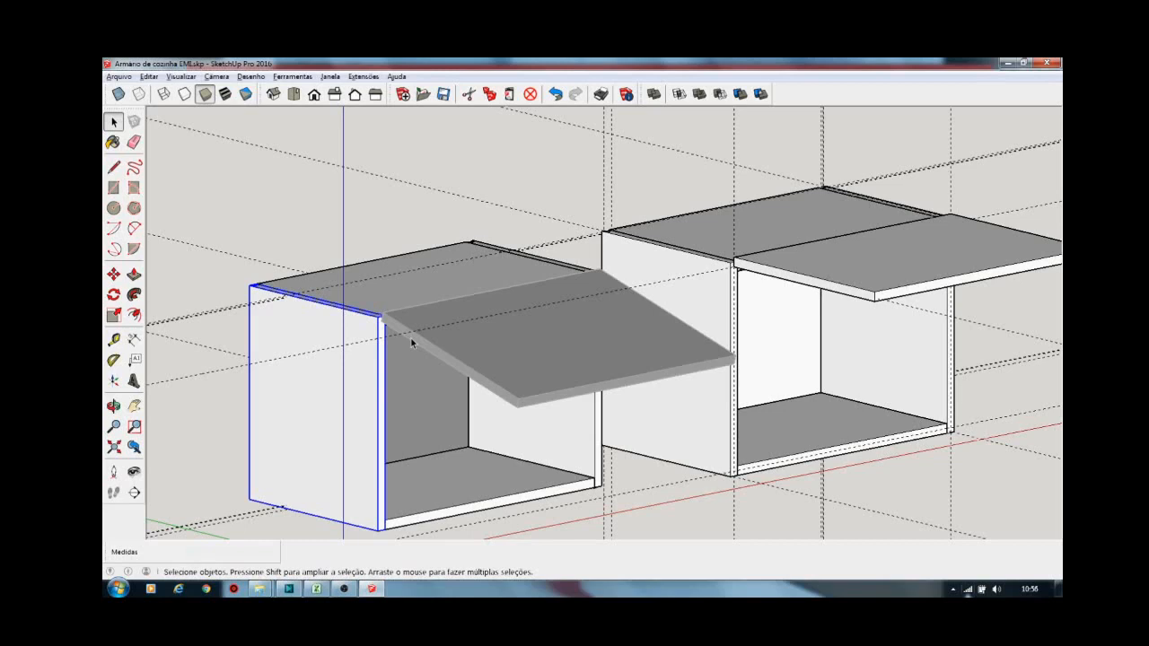
pyautogui.click(637, 353)
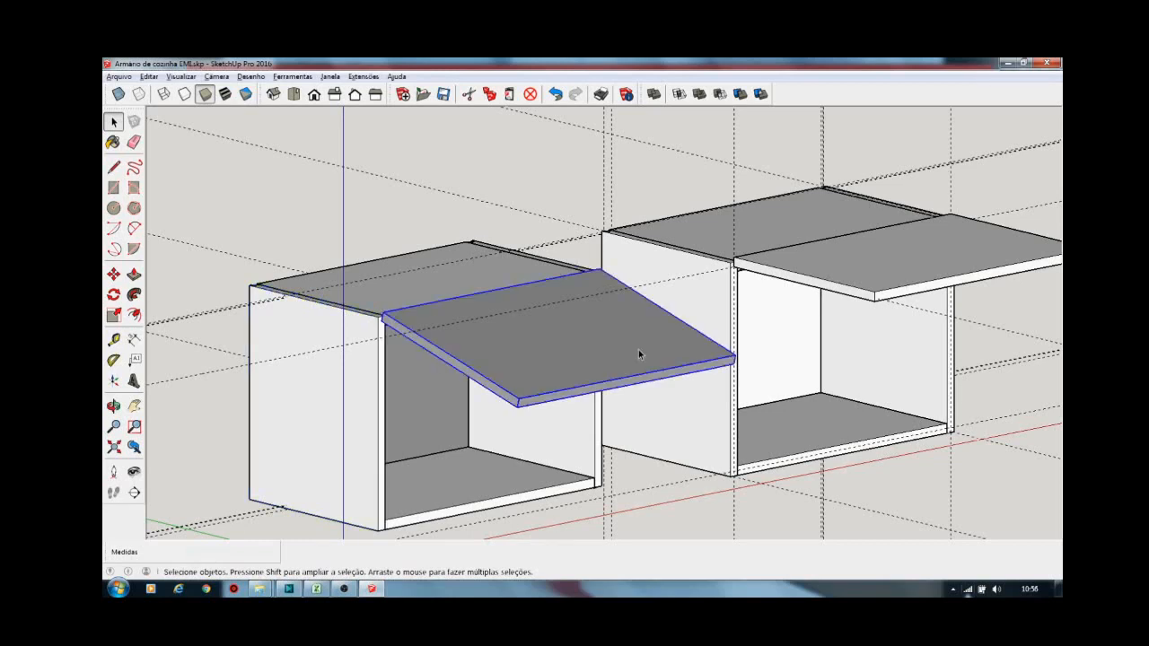
pyautogui.moveTo(638, 354); pyautogui.dragTo(816, 454, button='middle')
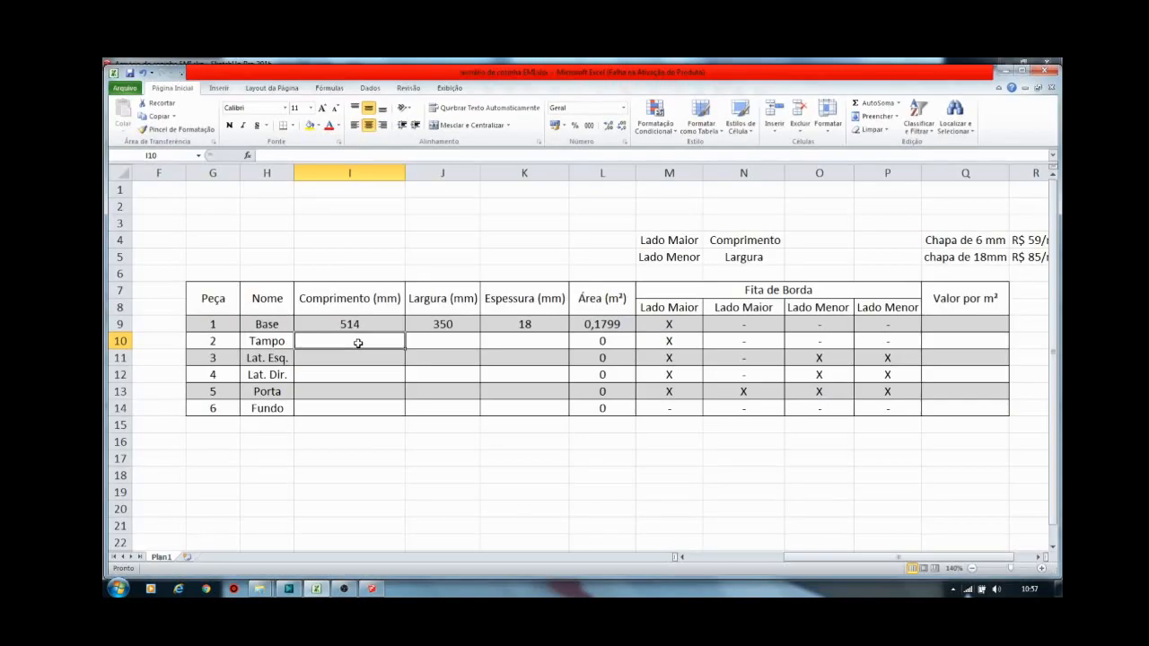
# In the Excel cut list, enter 514 × 350 × 18 mm for Tampo and 400 × 350 × 18 mm for Lat. Esq
pyautogui.write('514')
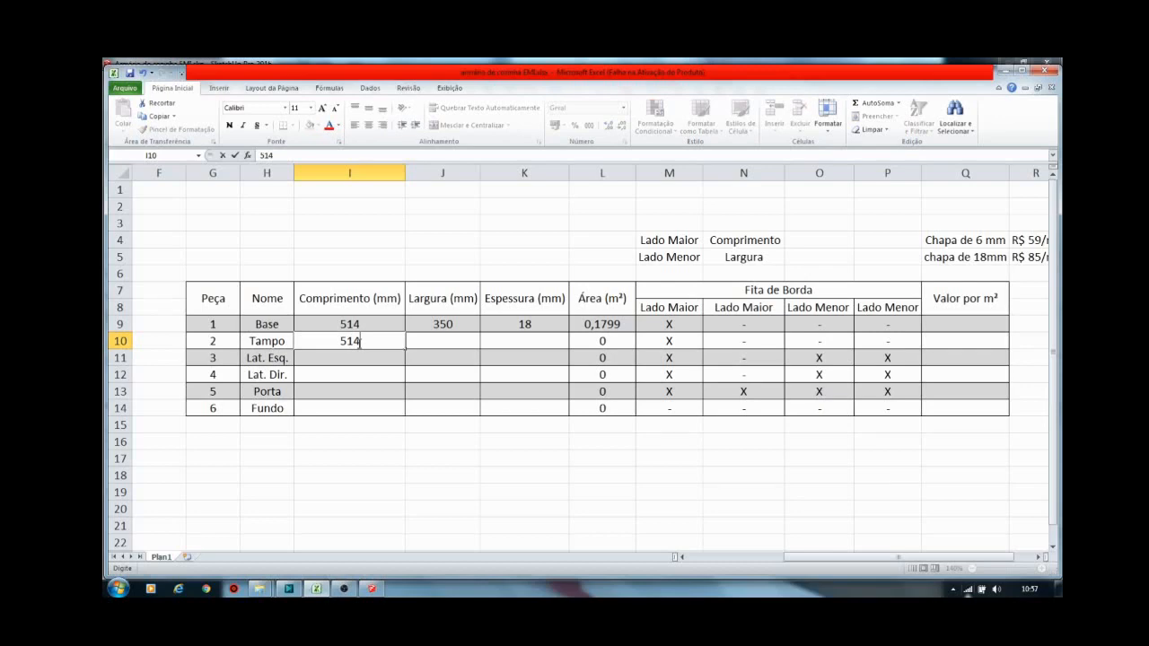
pyautogui.press('Return')
pyautogui.write('400')
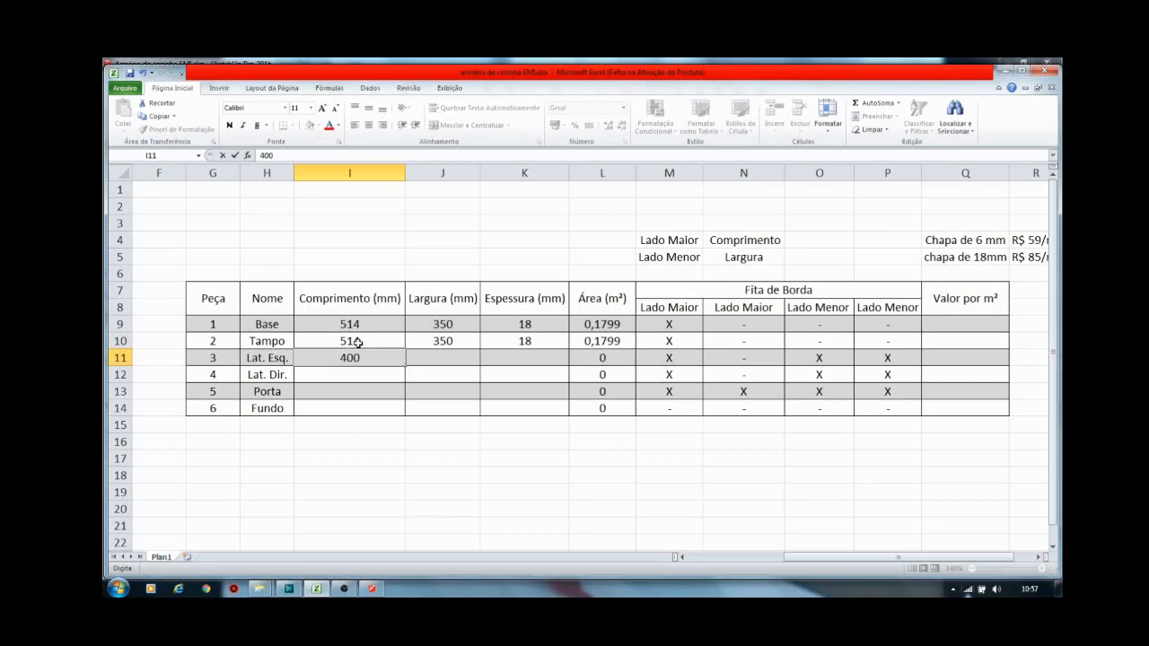
pyautogui.press('Return')
# Enter length 400, width 350 and thickness 18 mm for the Lat. Dir. panel in the cut list
pyautogui.write('4')
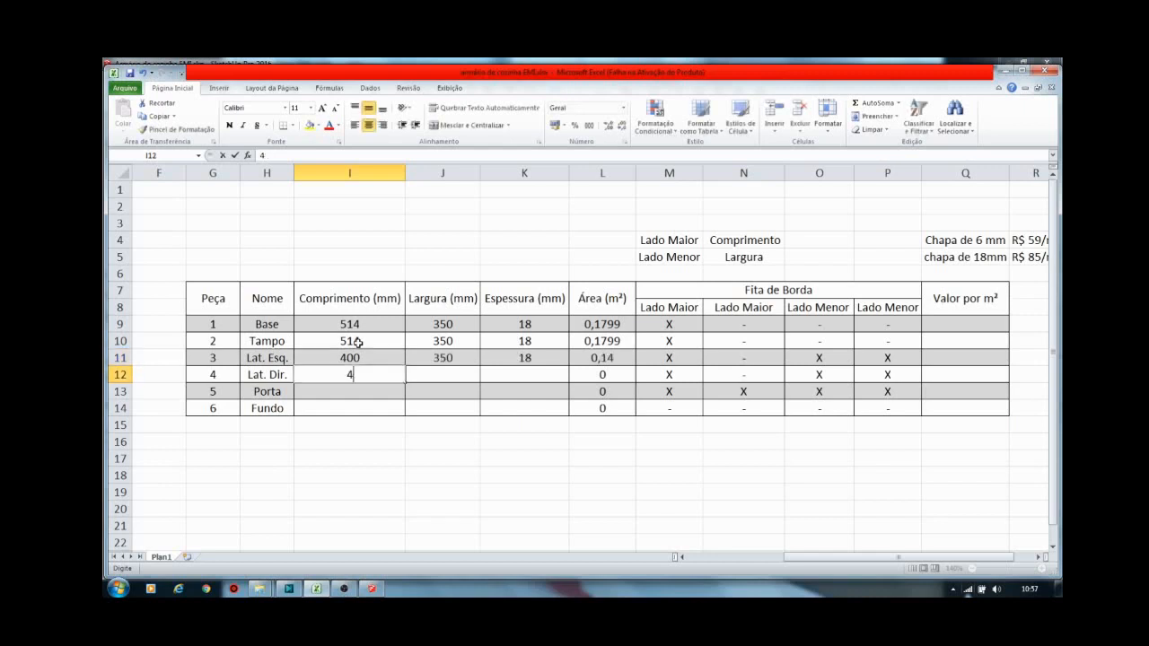
pyautogui.write('00')
pyautogui.press('Tab')
pyautogui.write('350')
pyautogui.press('Tab')
pyautogui.write('18')
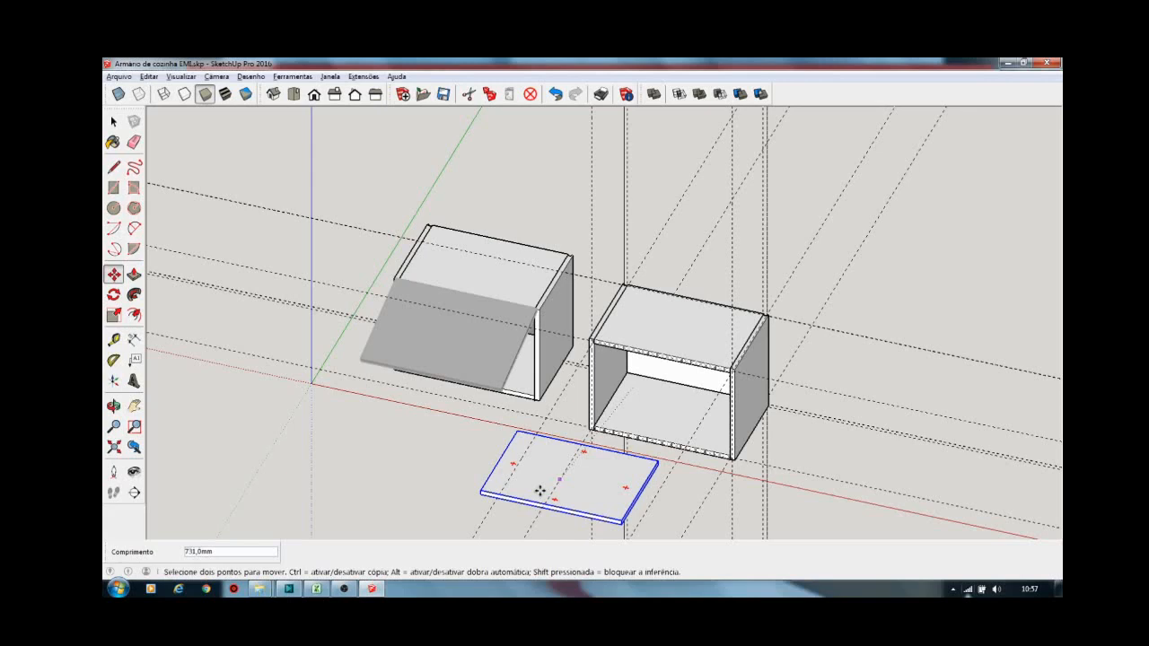
# Measure the loose door panel in the model and enter 532 × 382 × 18 mm for Porta in the Excel cut list
pyautogui.scroll(3, 539, 489)
pyautogui.moveTo(540, 490); pyautogui.dragTo(506, 490, button='middle')
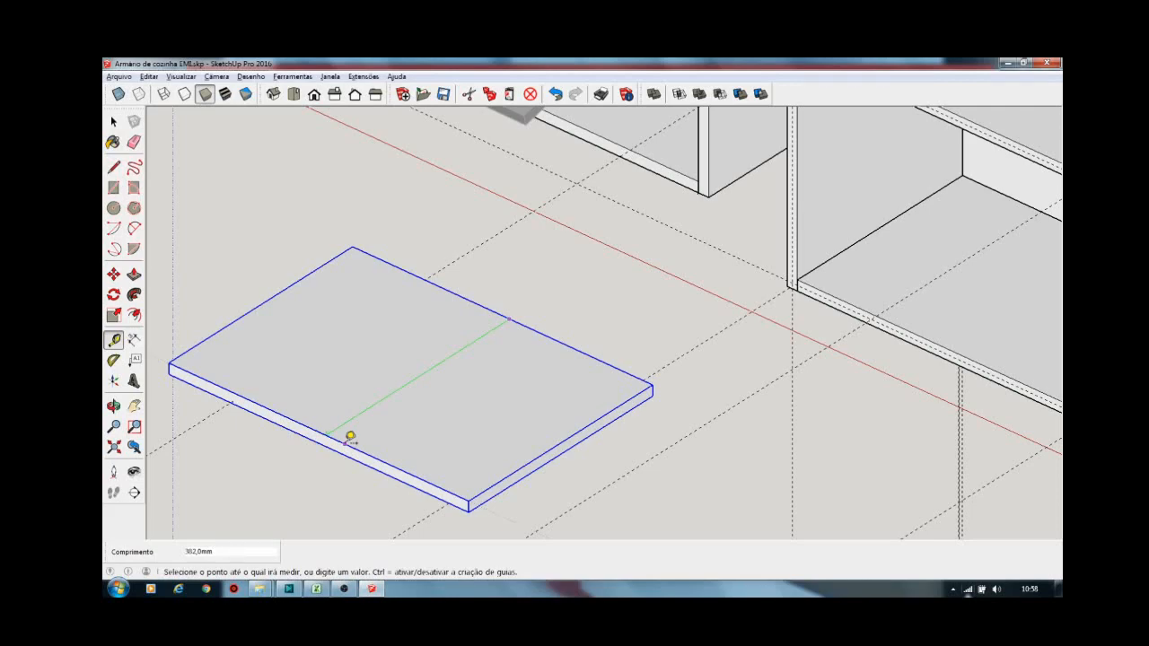
pyautogui.hotkey('alt', 'Tab')
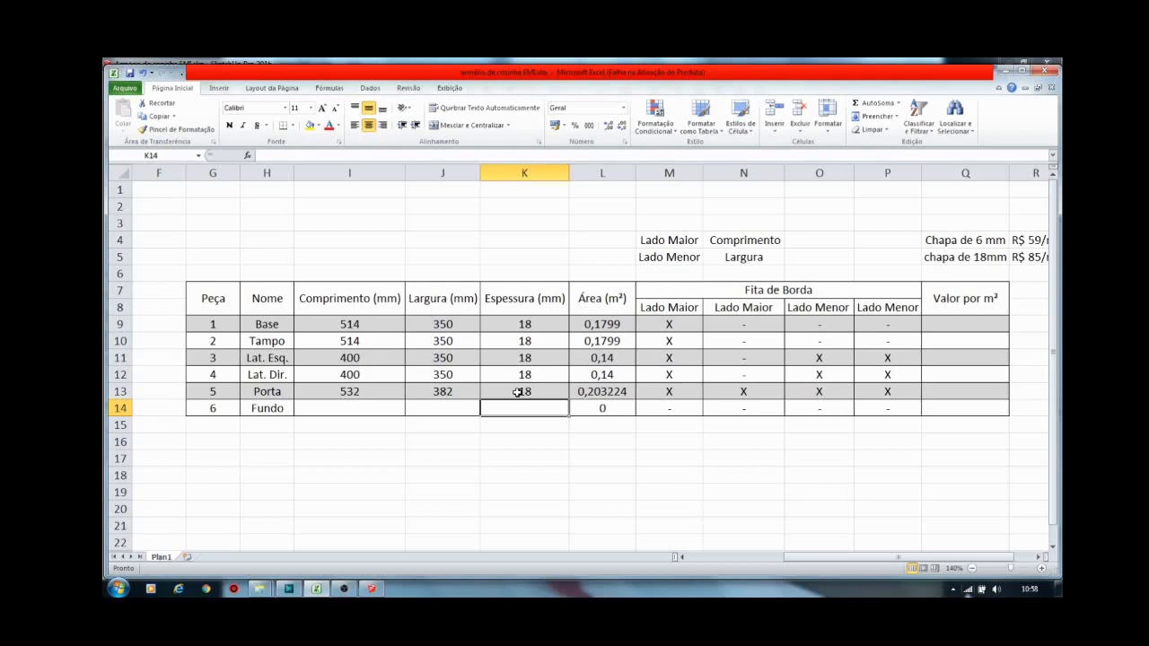
# Return to the SketchUp model and measure the thin back panel's length and height
pyautogui.hotkey('alt', 'Tab')
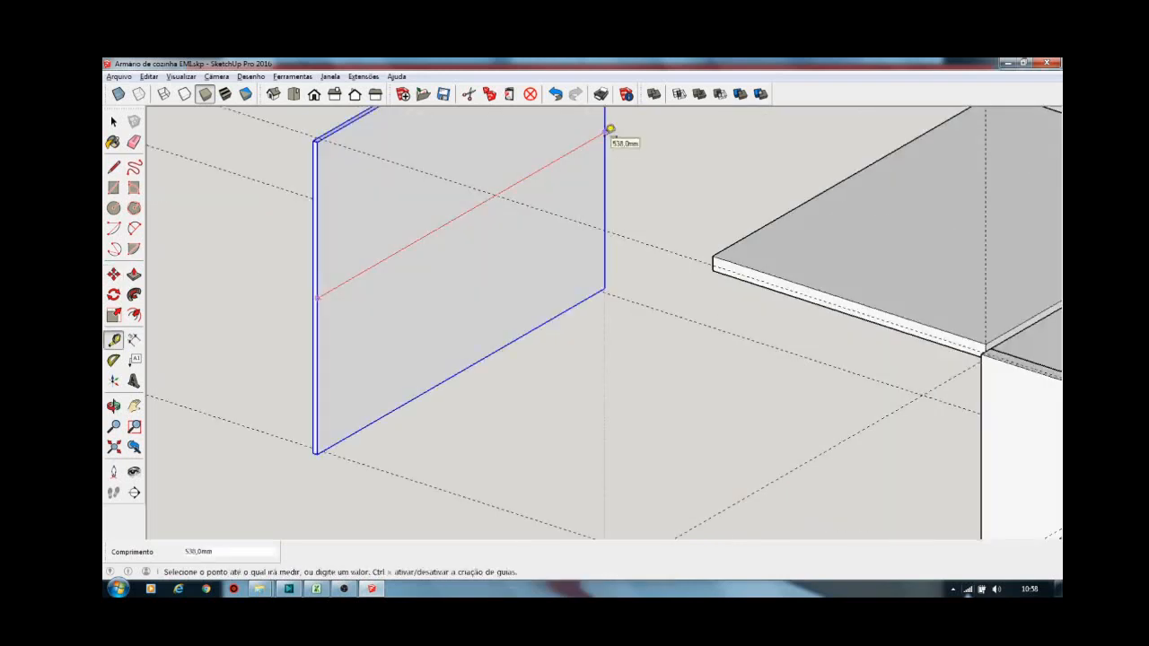
pyautogui.click(609, 128)
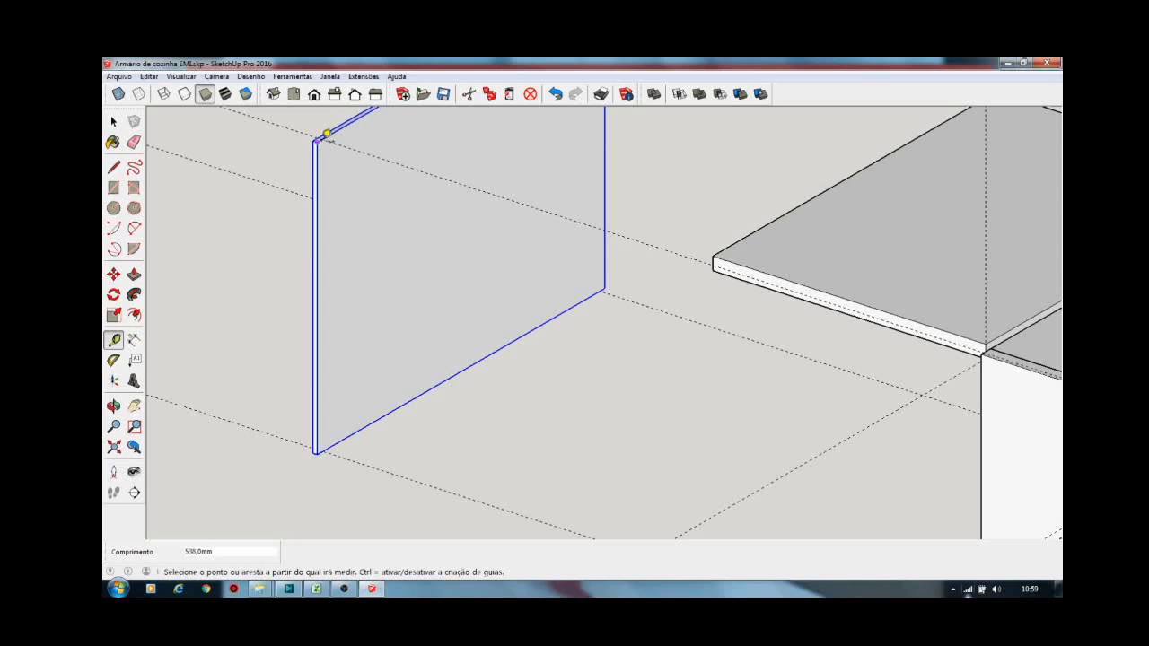
pyautogui.click(325, 135)
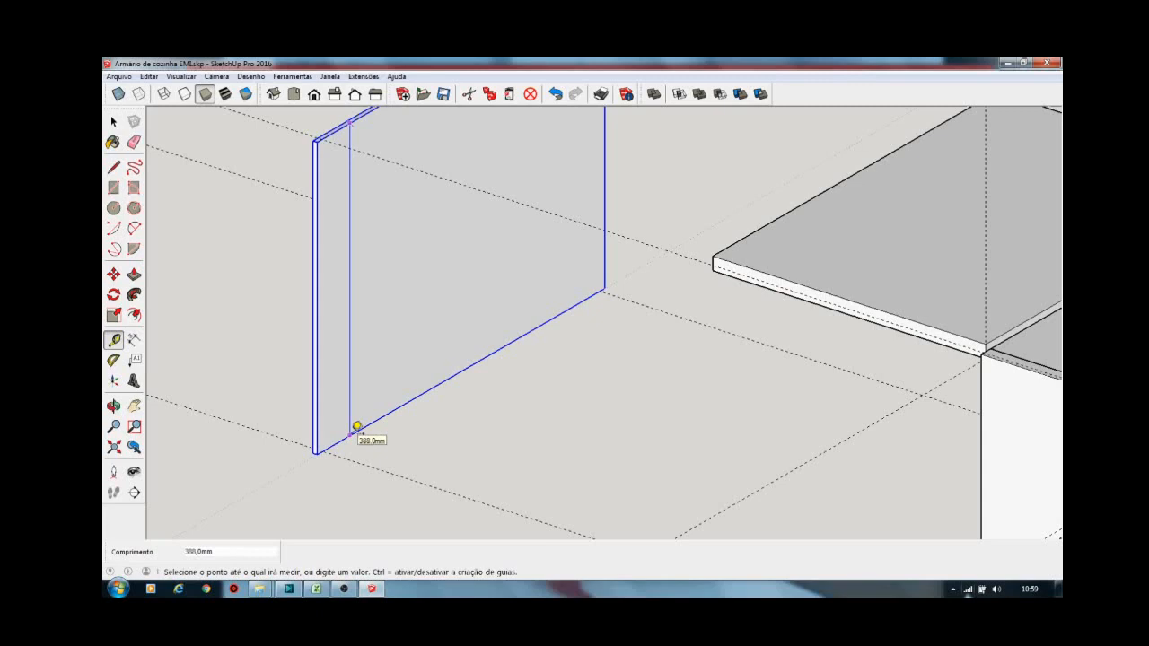
# In the Excel cut list, enter length 538, width 388 and thickness 6 mm for the Fundo panel
pyautogui.hotkey('alt', 'Tab')
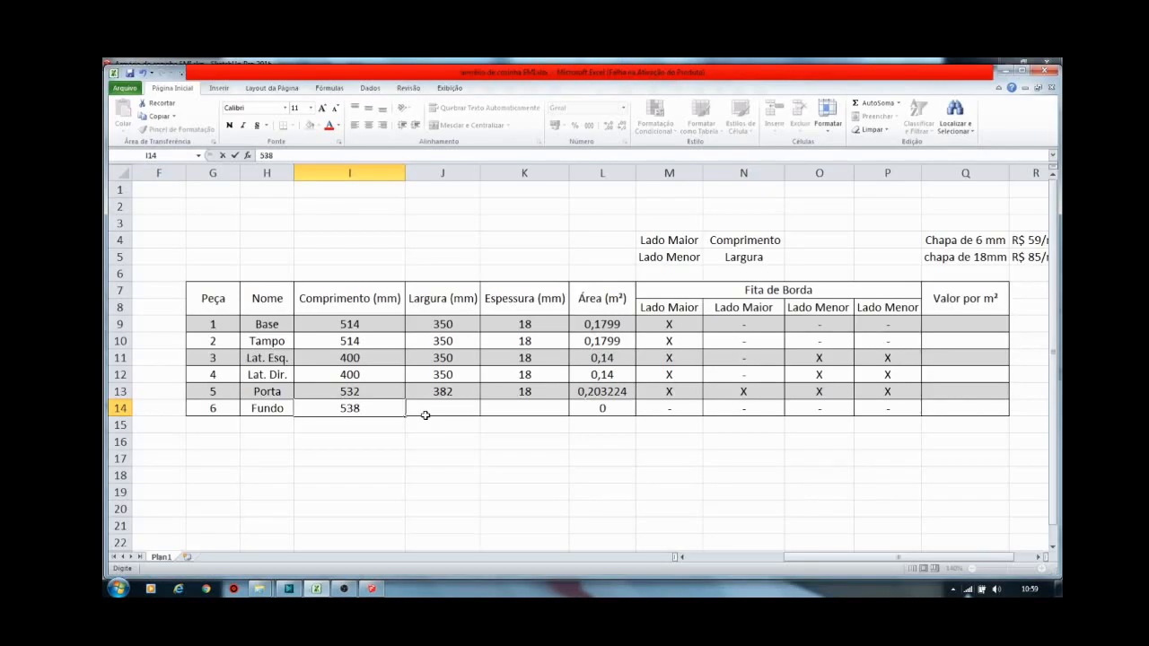
pyautogui.press('Tab')
pyautogui.write('388')
pyautogui.press('Tab')
pyautogui.write('6')
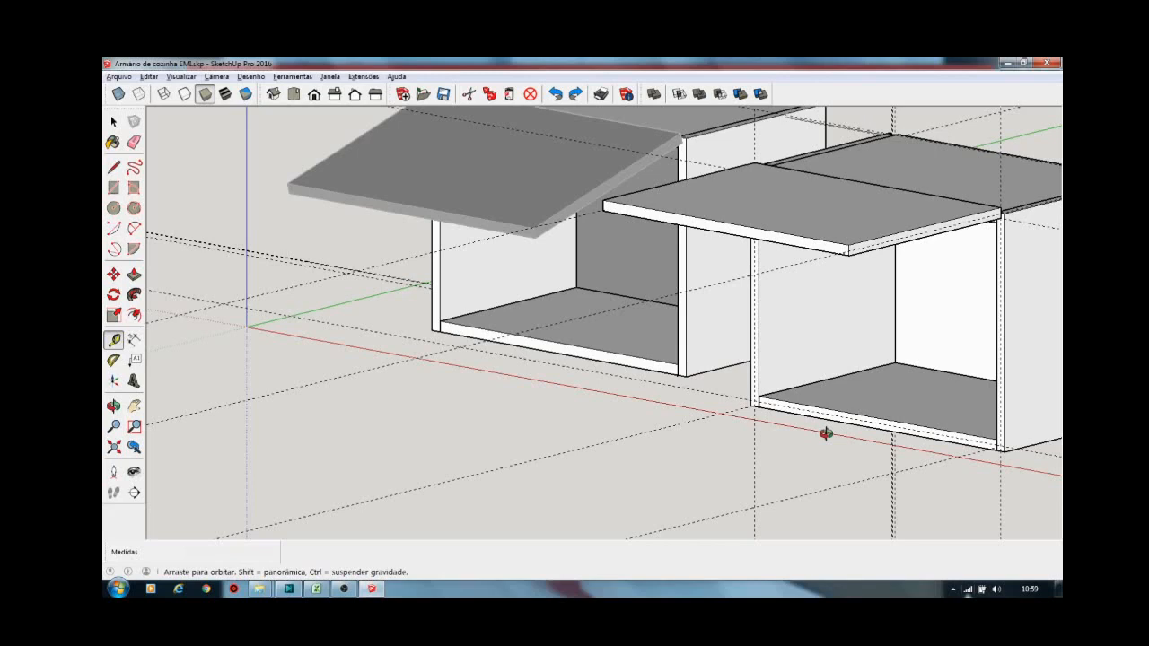
# Compare the exposed edges of the new cabinet's right side panel and door in SketchUp with the Fita de Borda entries in Excel
pyautogui.press('space')
pyautogui.click(823, 325)
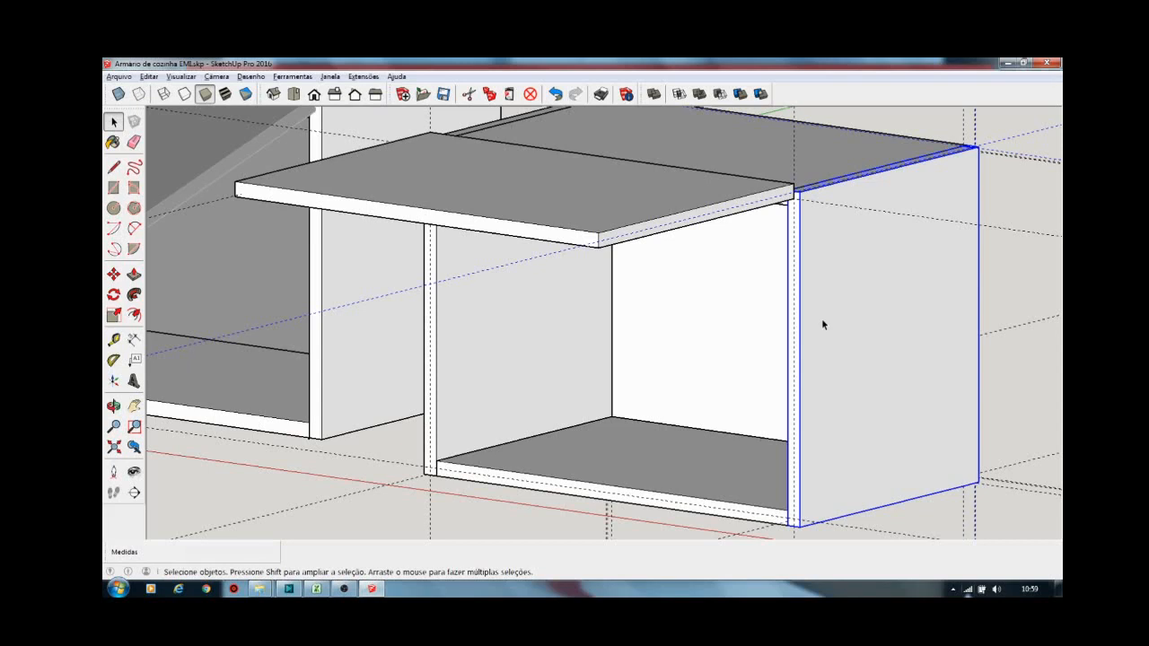
pyautogui.hotkey('alt', 'Tab')
pyautogui.hotkey('alt', 'Tab')
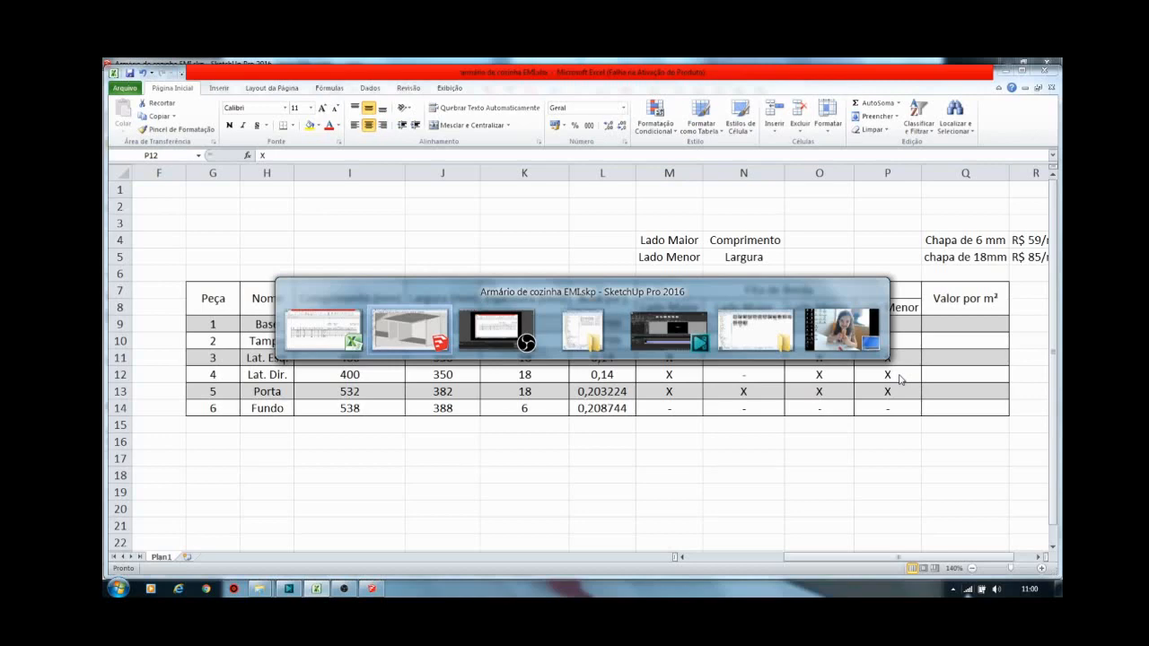
pyautogui.hotkey('alt', 'Tab')
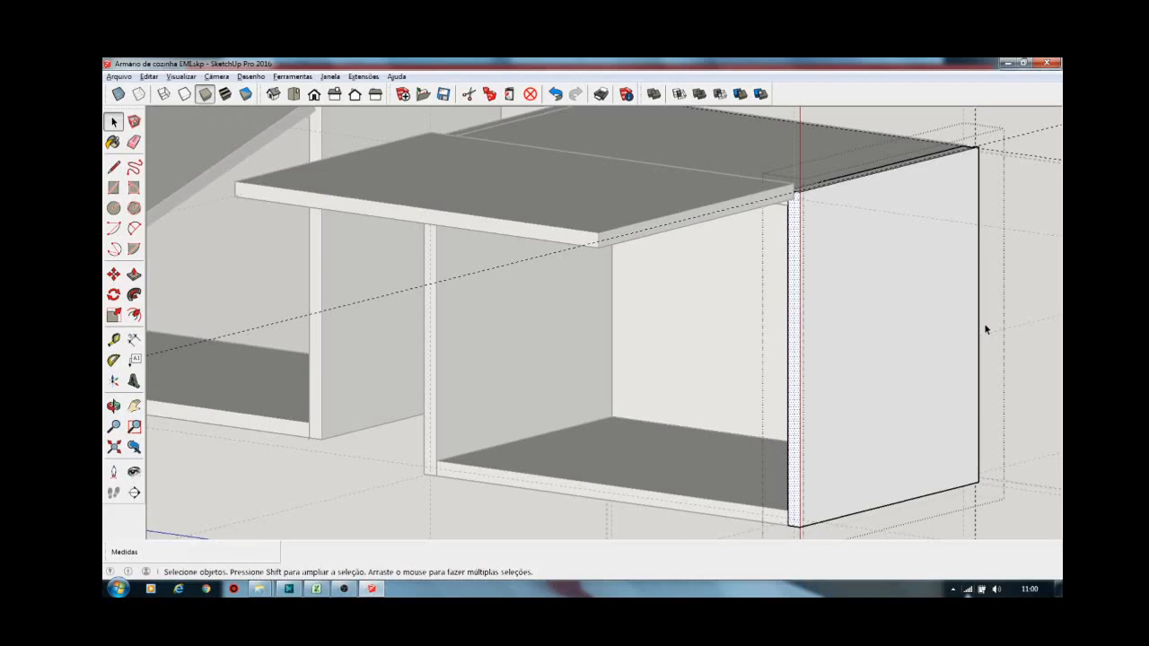
pyautogui.hotkey('alt', 'Tab')
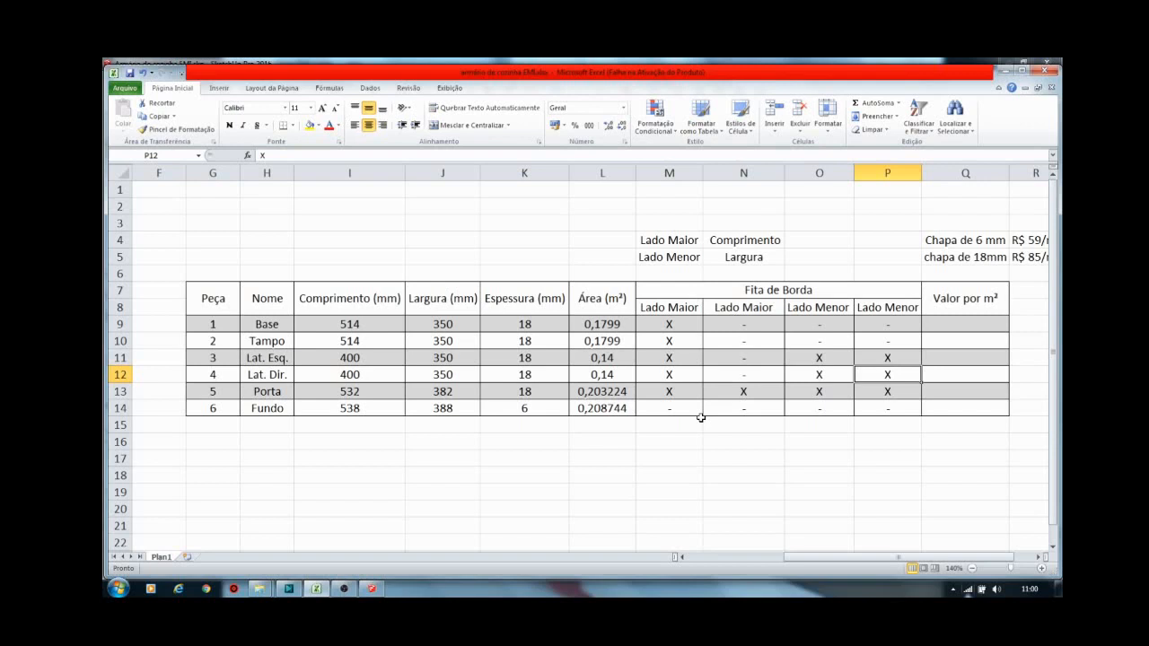
pyautogui.click(529, 409)
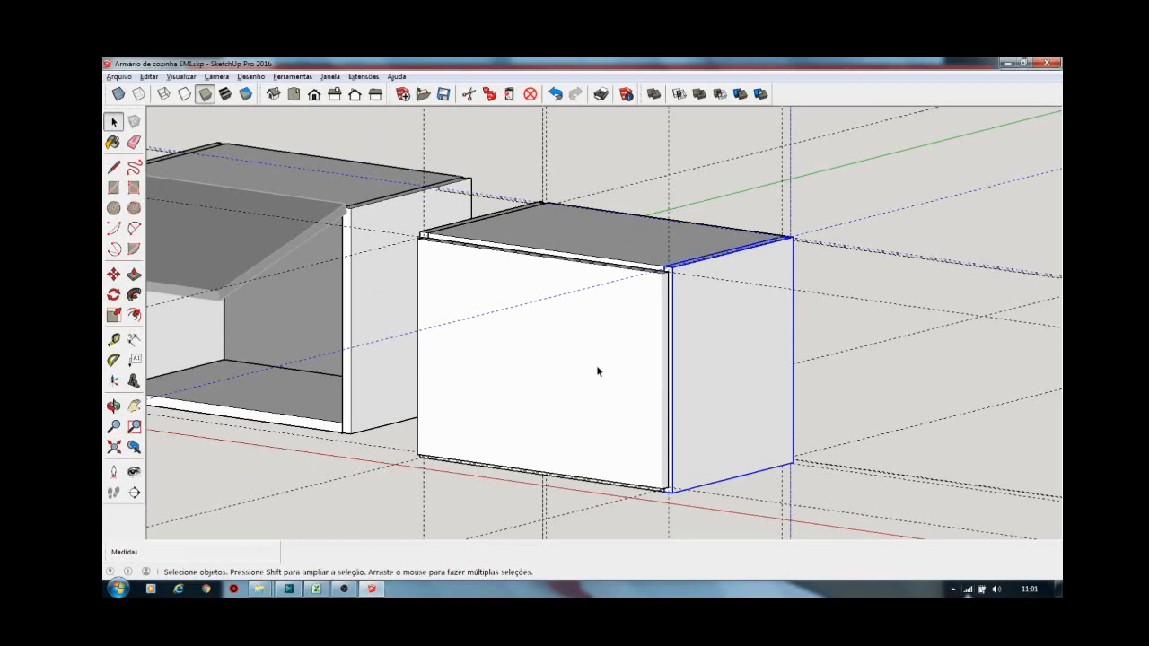
pyautogui.moveTo(598, 370); pyautogui.dragTo(682, 336, button='middle')
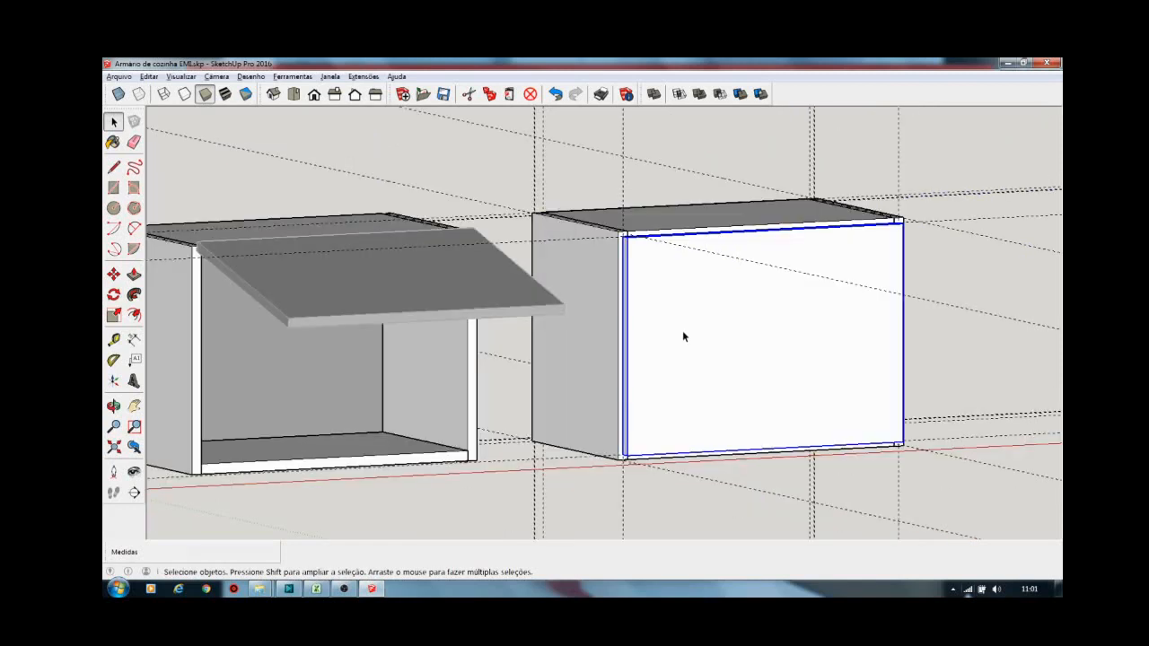